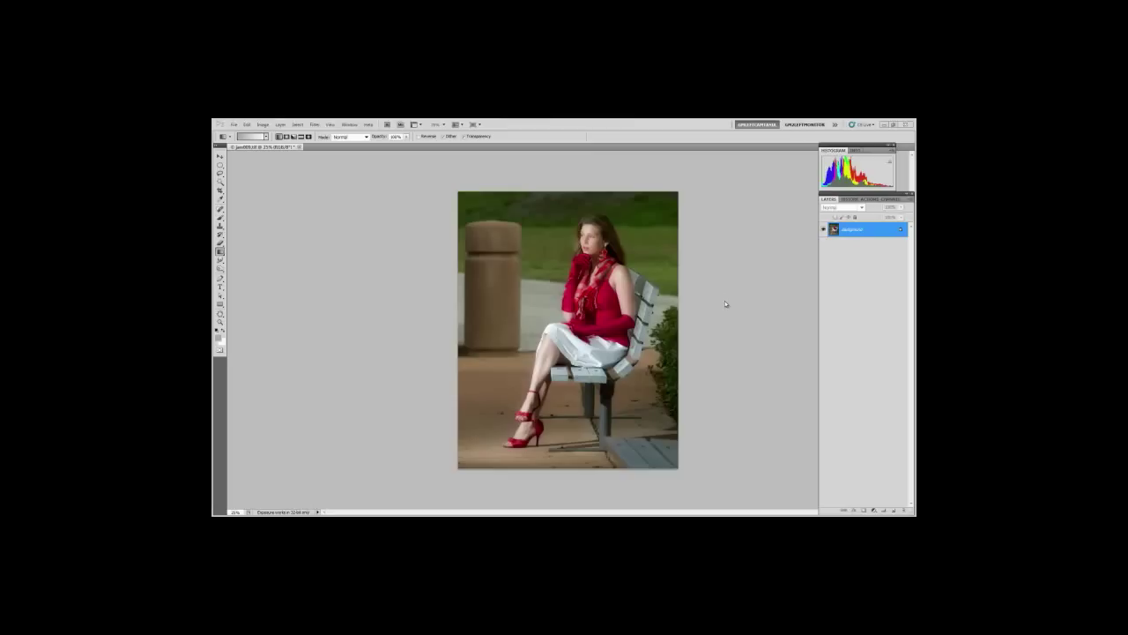
pyautogui.click(262, 124)
pyautogui.moveTo(269, 135)
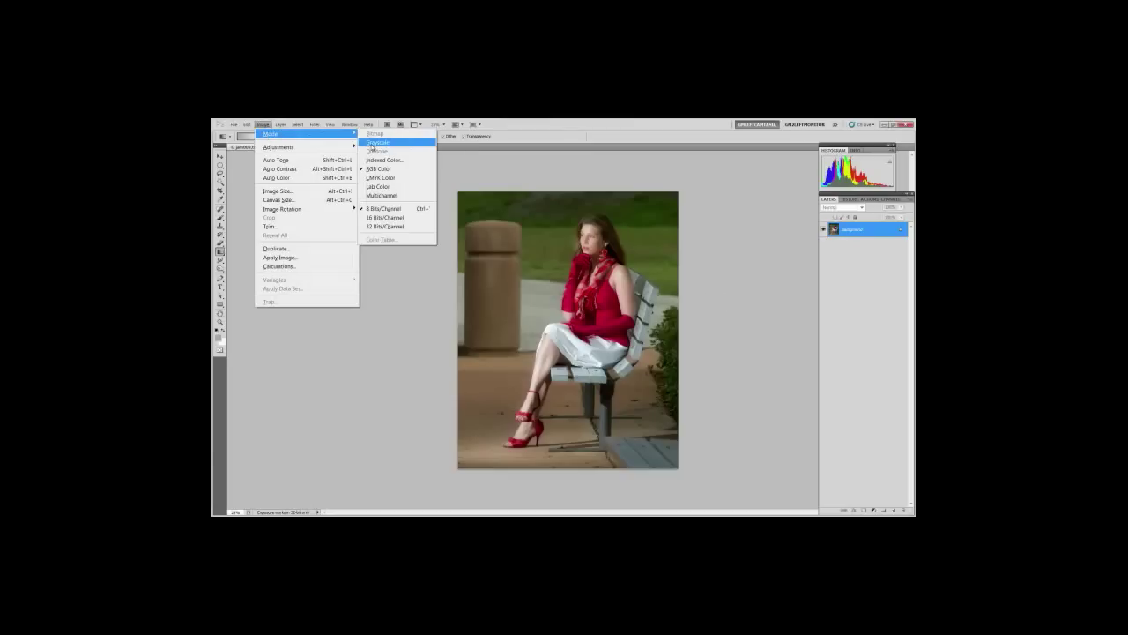
pyautogui.click(377, 218)
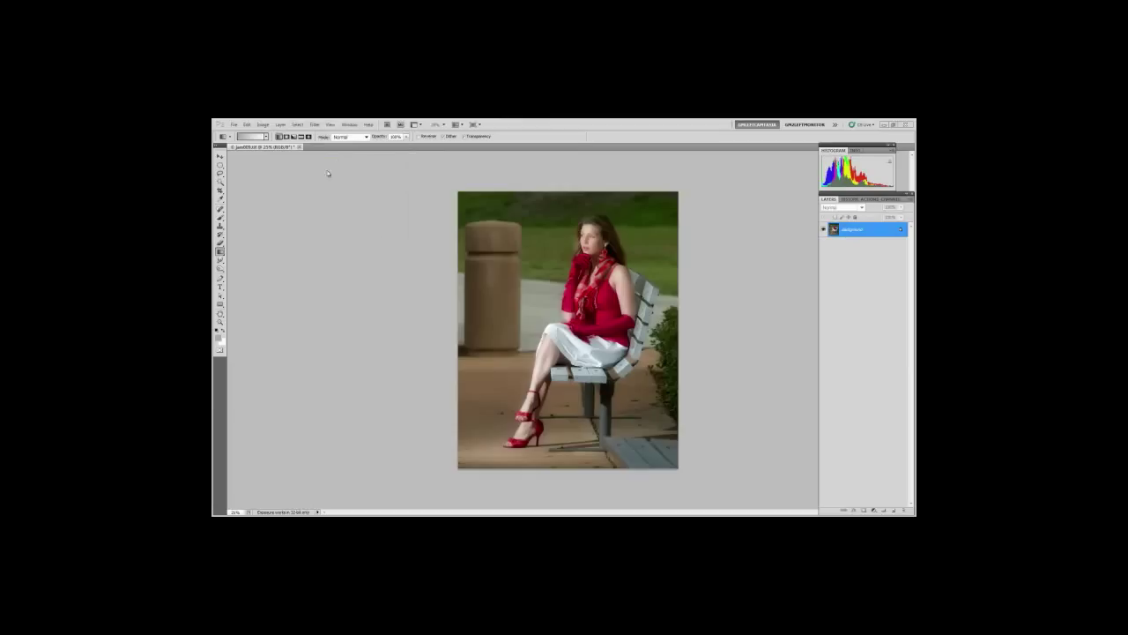
# Step: Open the Imagenomic RealGrain filter for the Background layer
pyautogui.click(314, 125)
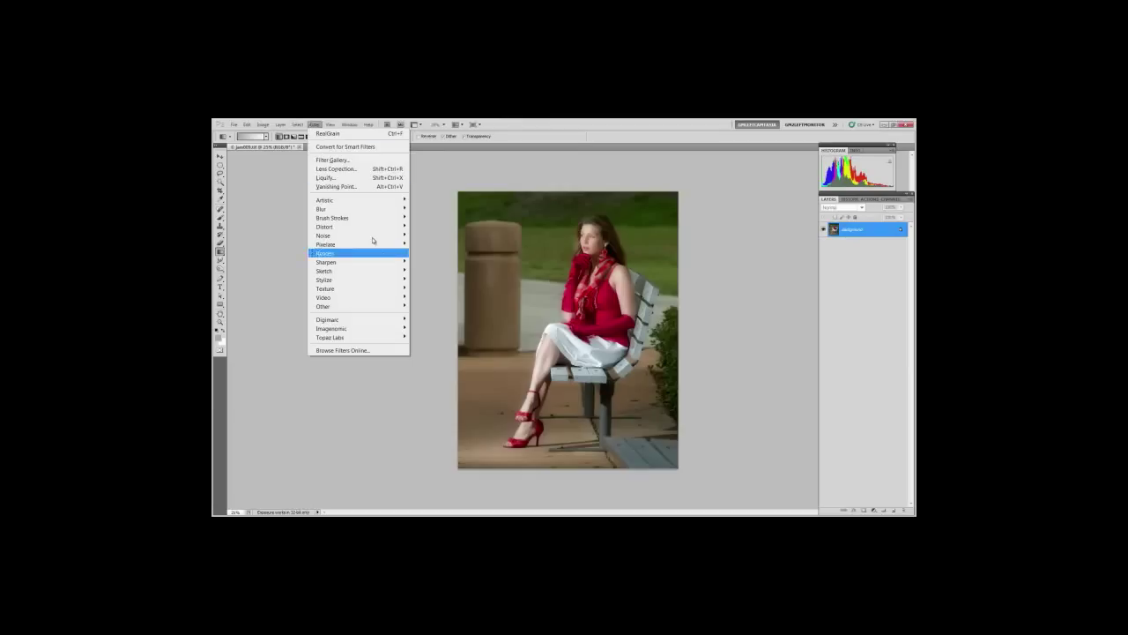
pyautogui.moveTo(388, 331)
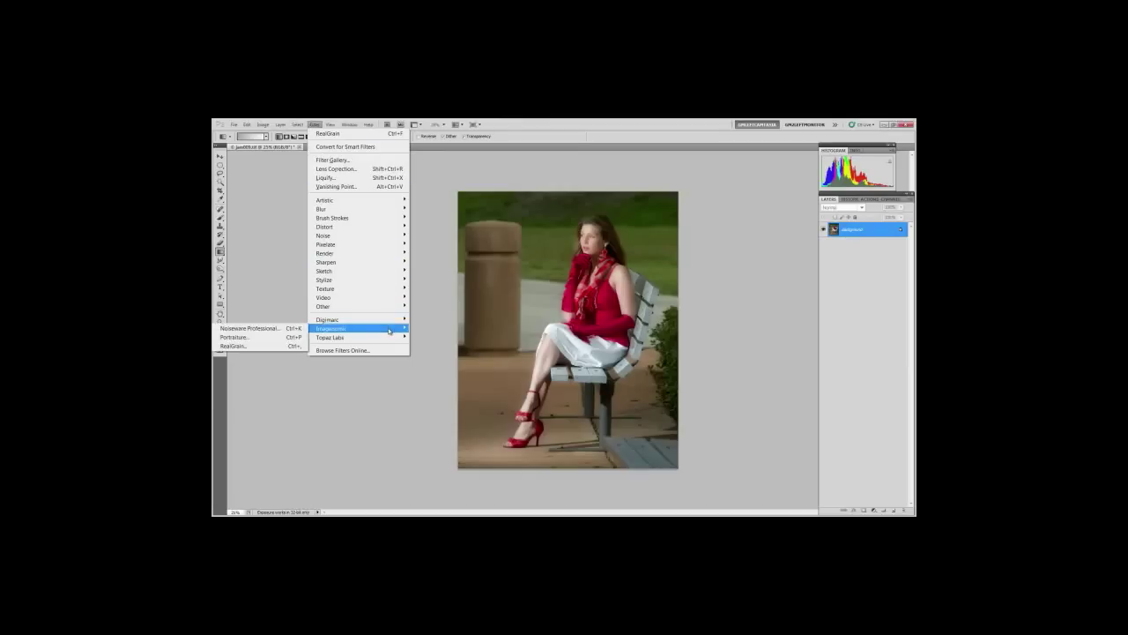
pyautogui.click(278, 346)
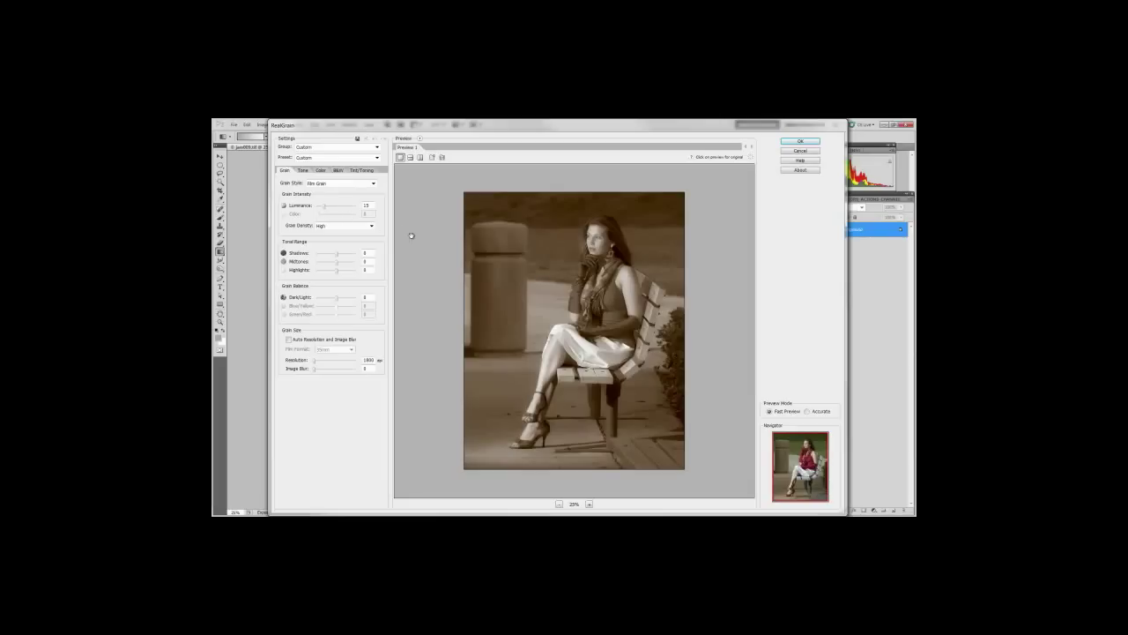
# Step: Reset the RealGrain settings to the Default/Reset group and preset
pyautogui.press('alt')
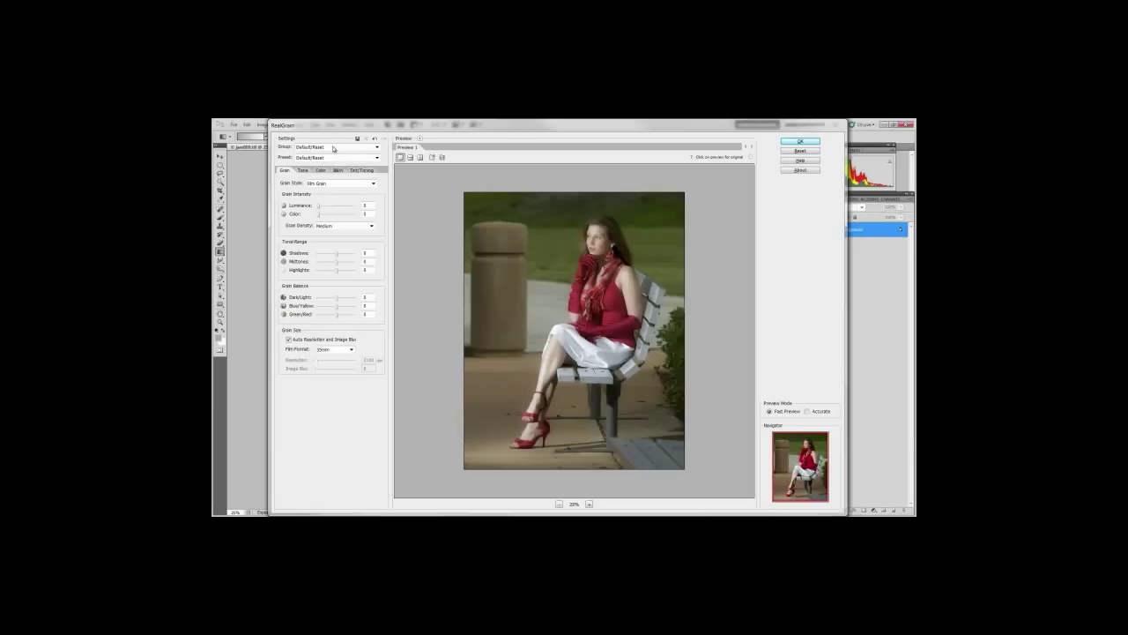
pyautogui.click(333, 148)
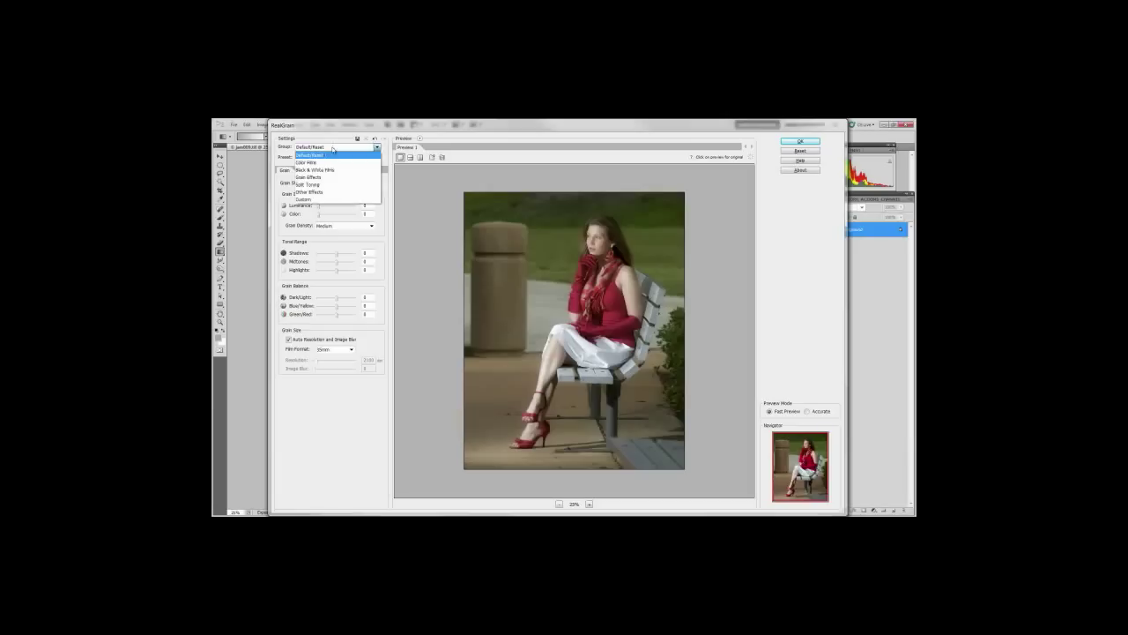
pyautogui.click(332, 156)
pyautogui.click(326, 160)
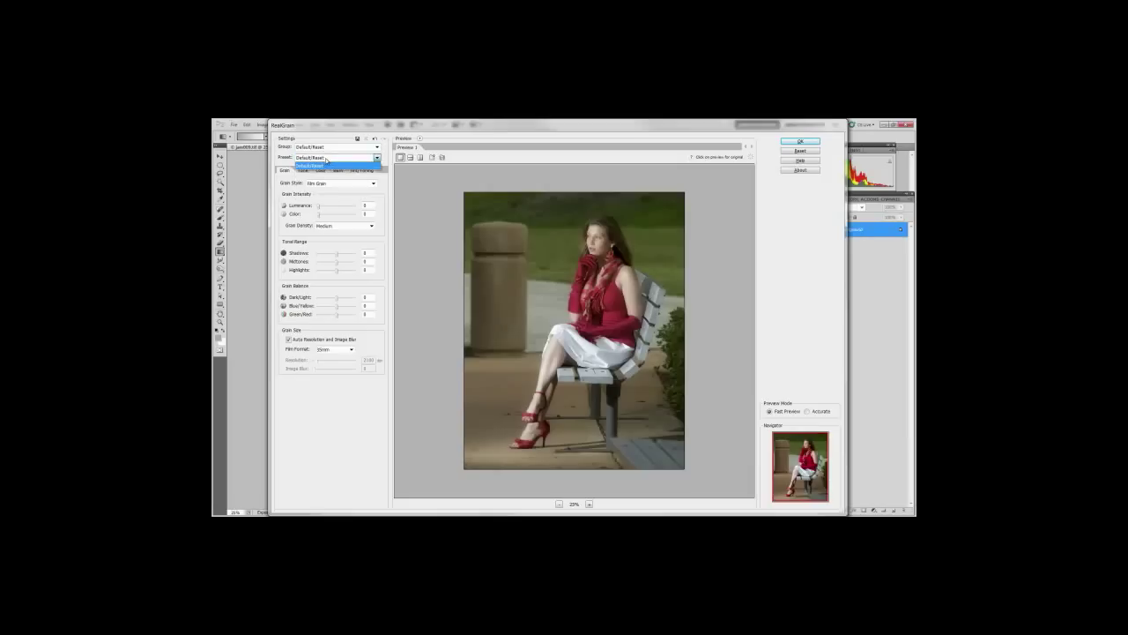
pyautogui.click(327, 167)
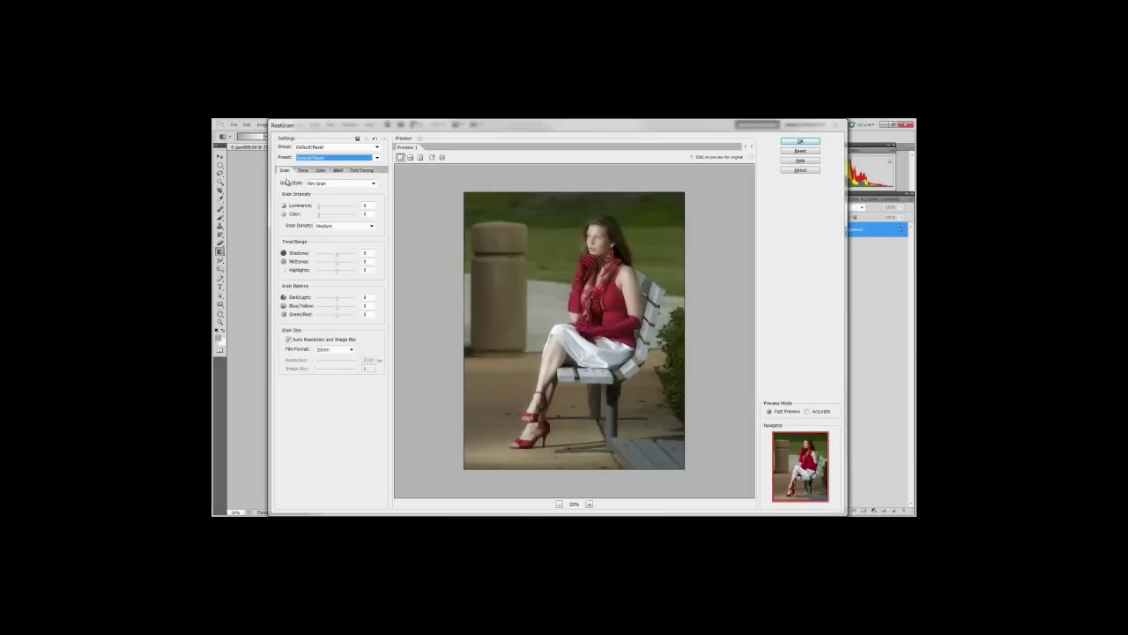
# Step: Examine the available grain style, grain density and film format options
pyautogui.click(356, 184)
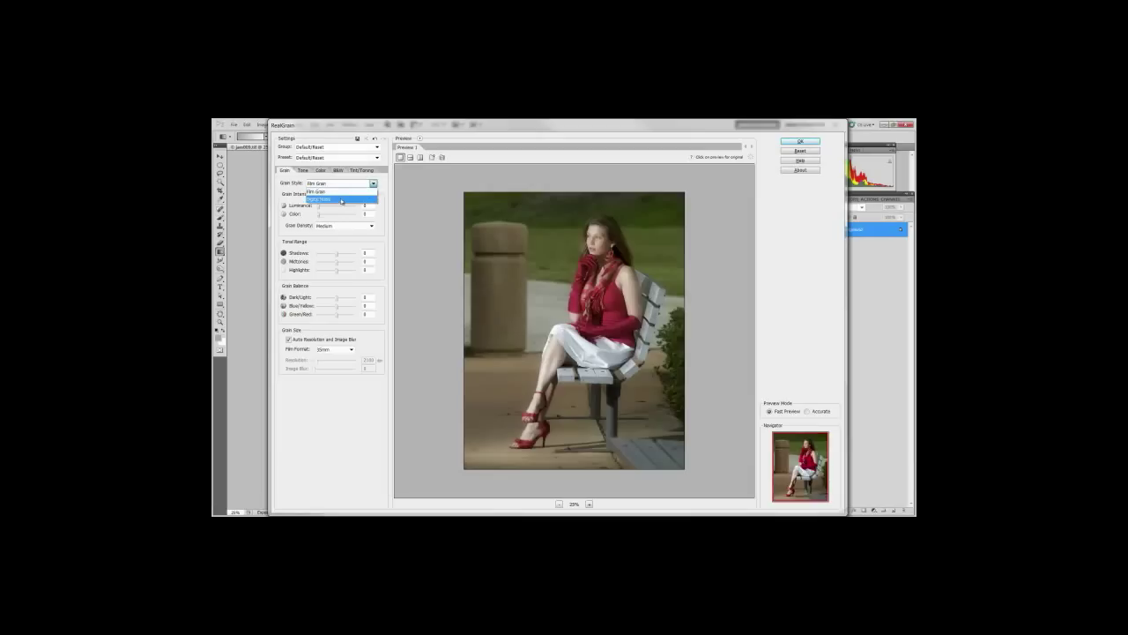
pyautogui.click(343, 183)
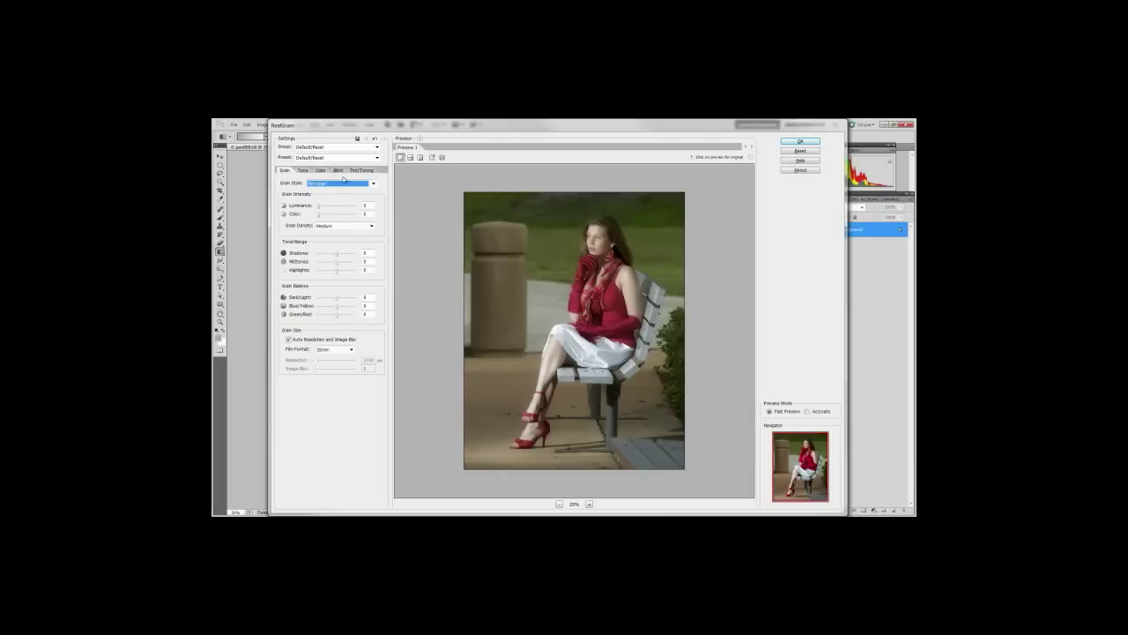
pyautogui.click(344, 184)
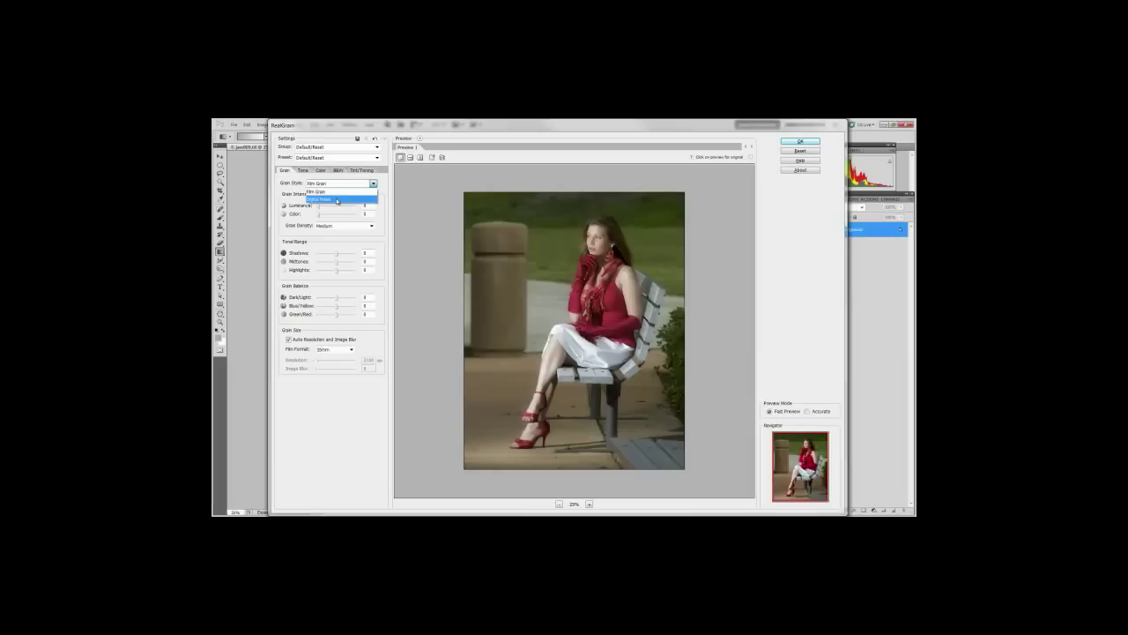
pyautogui.click(383, 185)
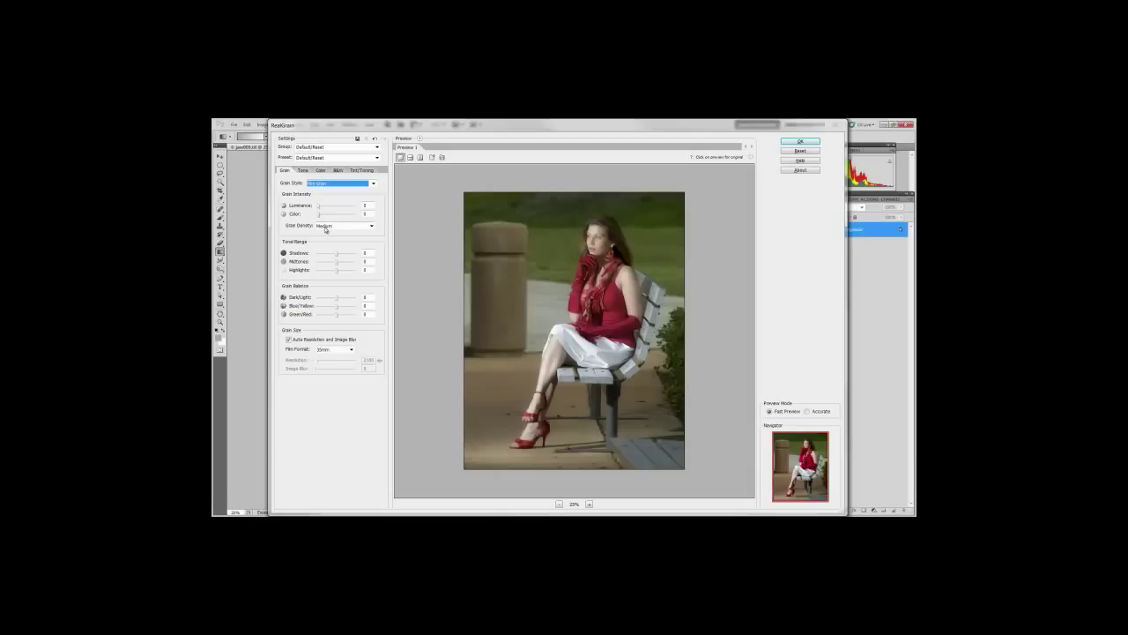
pyautogui.click(325, 227)
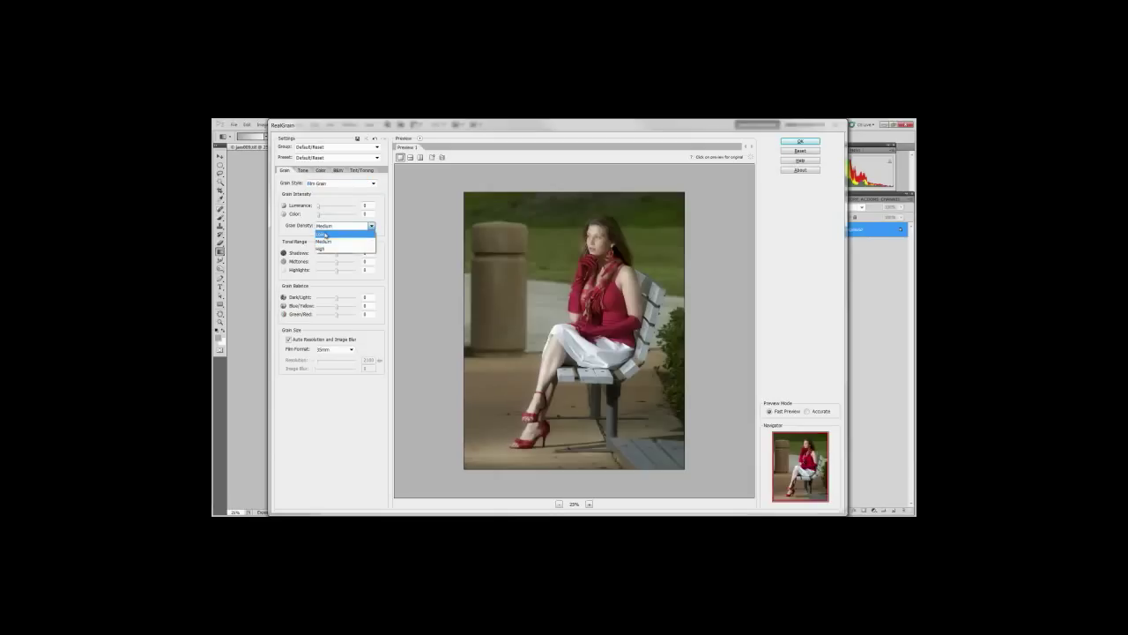
pyautogui.click(307, 238)
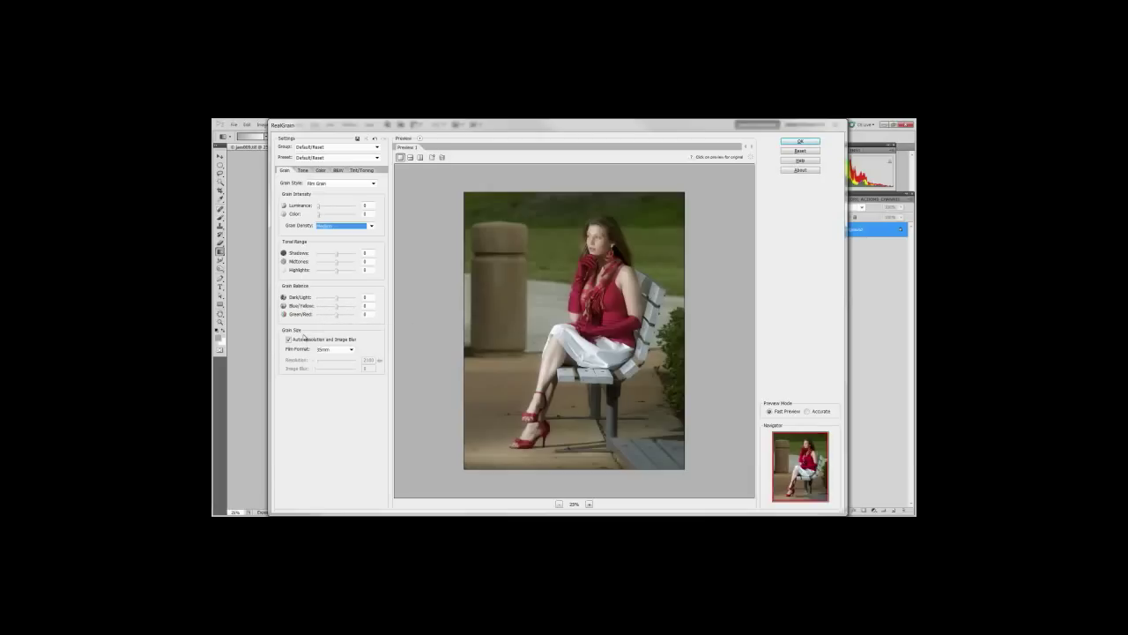
pyautogui.click(351, 349)
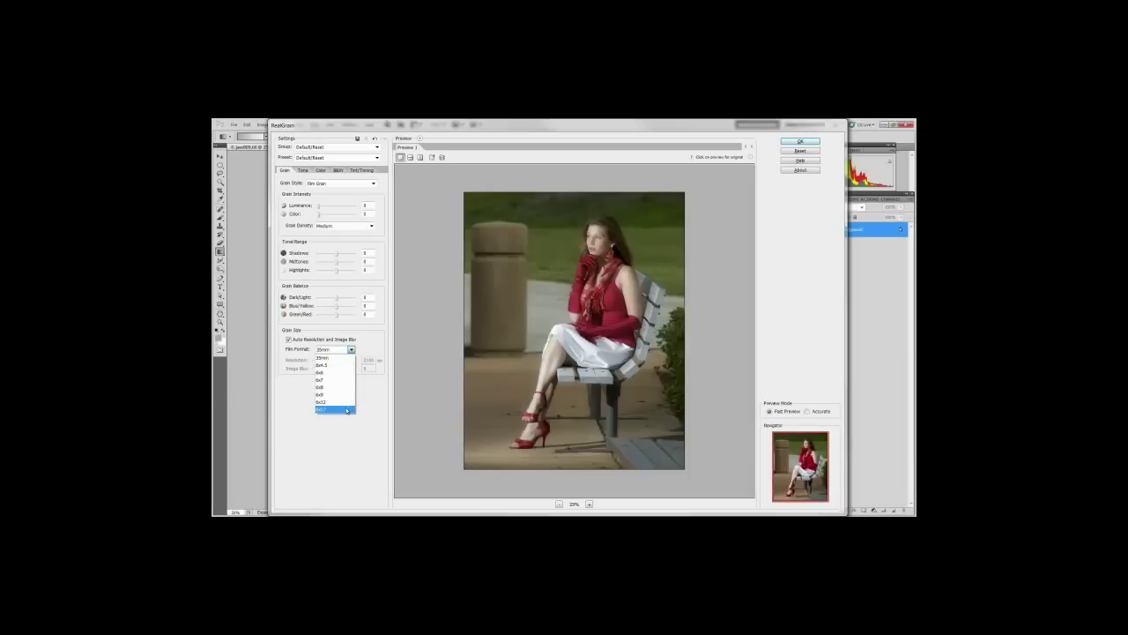
pyautogui.click(361, 347)
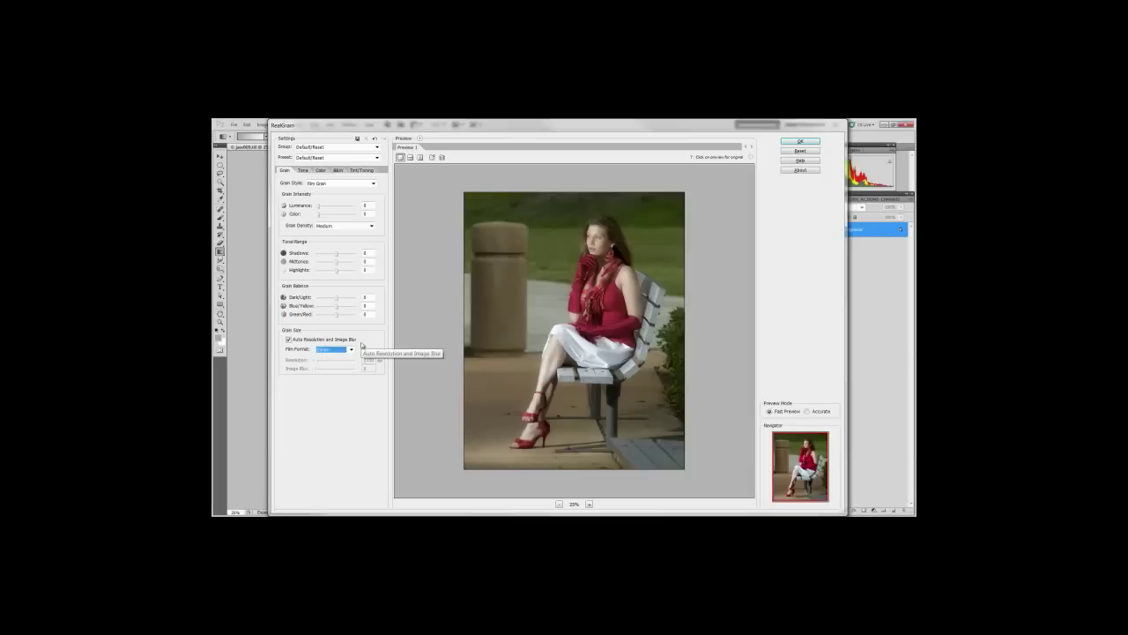
# Step: Apply the Kodak Tri-X 400TX preset from the Black & White Films group
pyautogui.click(353, 147)
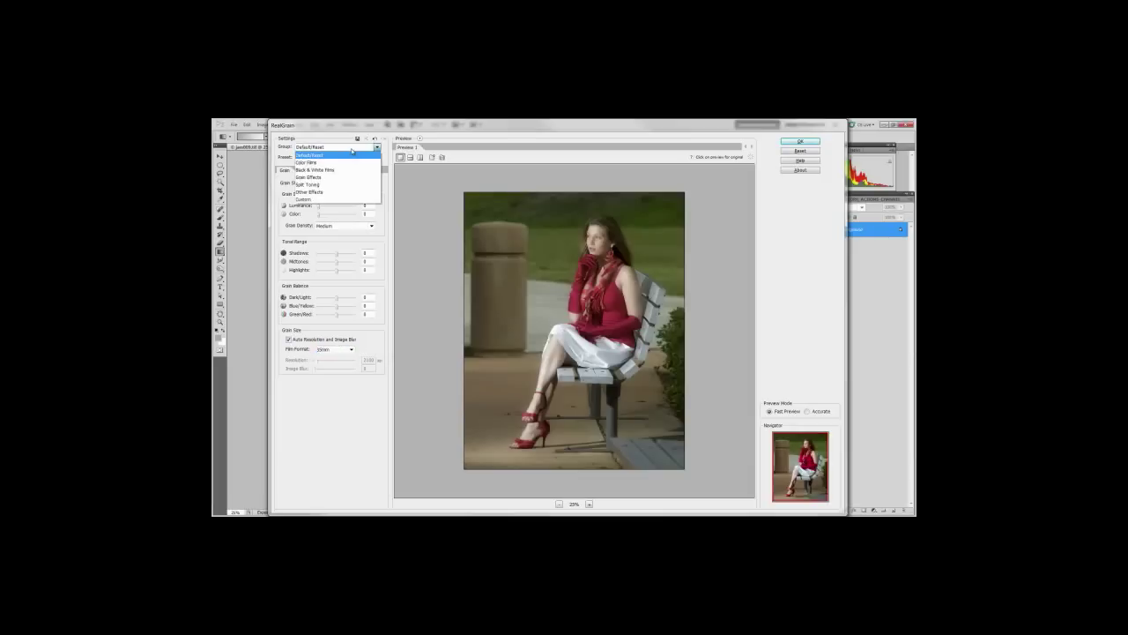
pyautogui.click(331, 170)
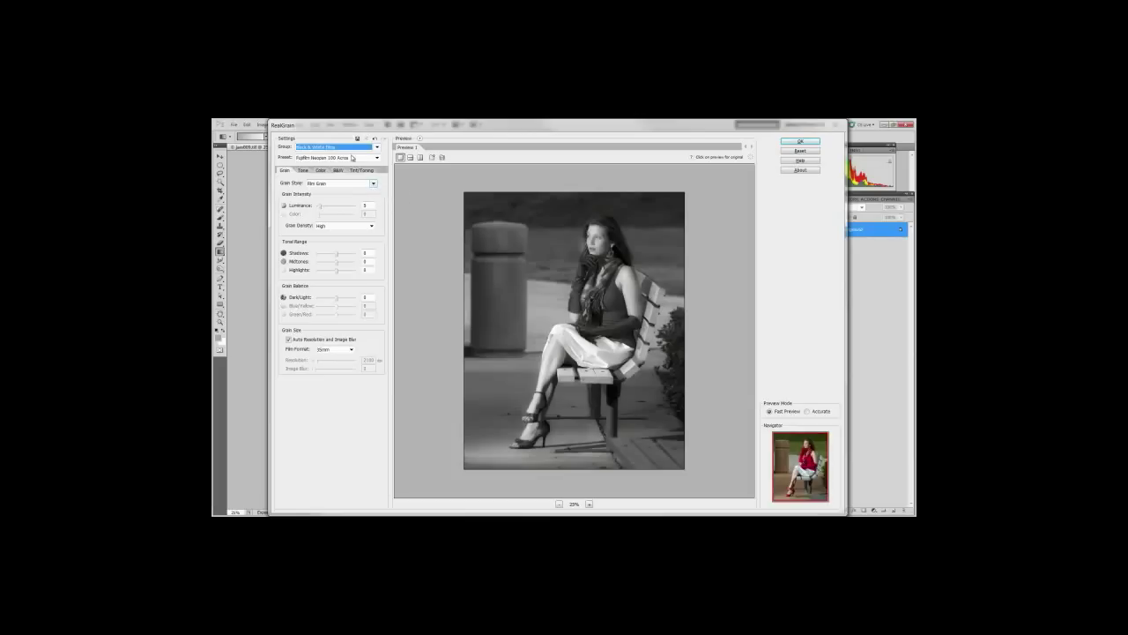
pyautogui.click(355, 157)
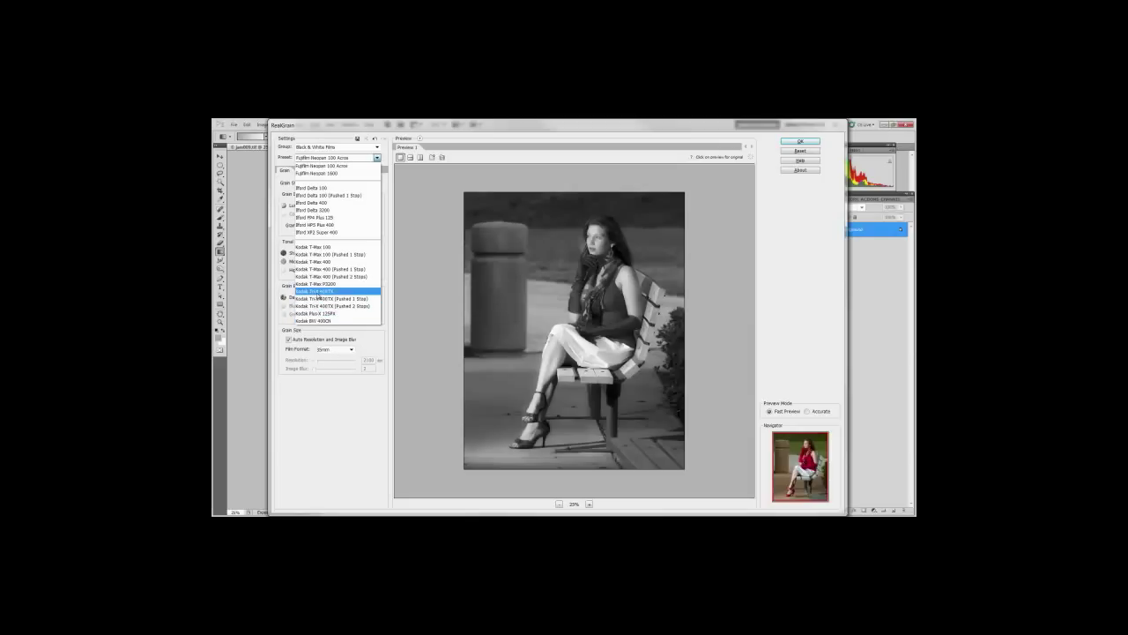
pyautogui.click(319, 291)
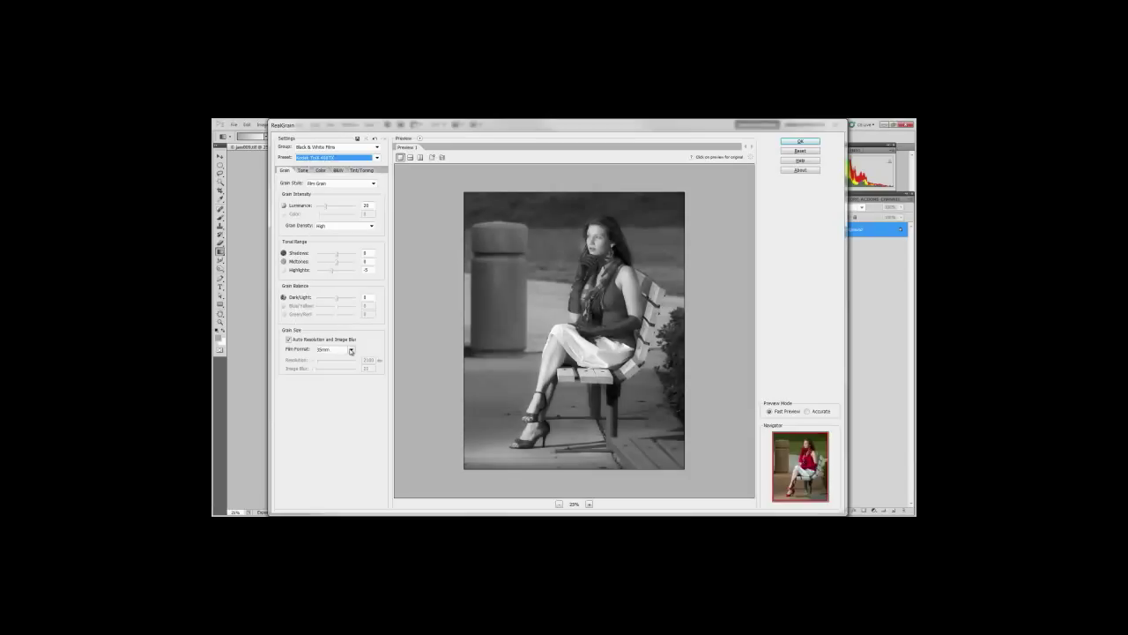
# Step: Try the 6x4.5 film format and set the grain size's film format to 6x6
pyautogui.click(351, 350)
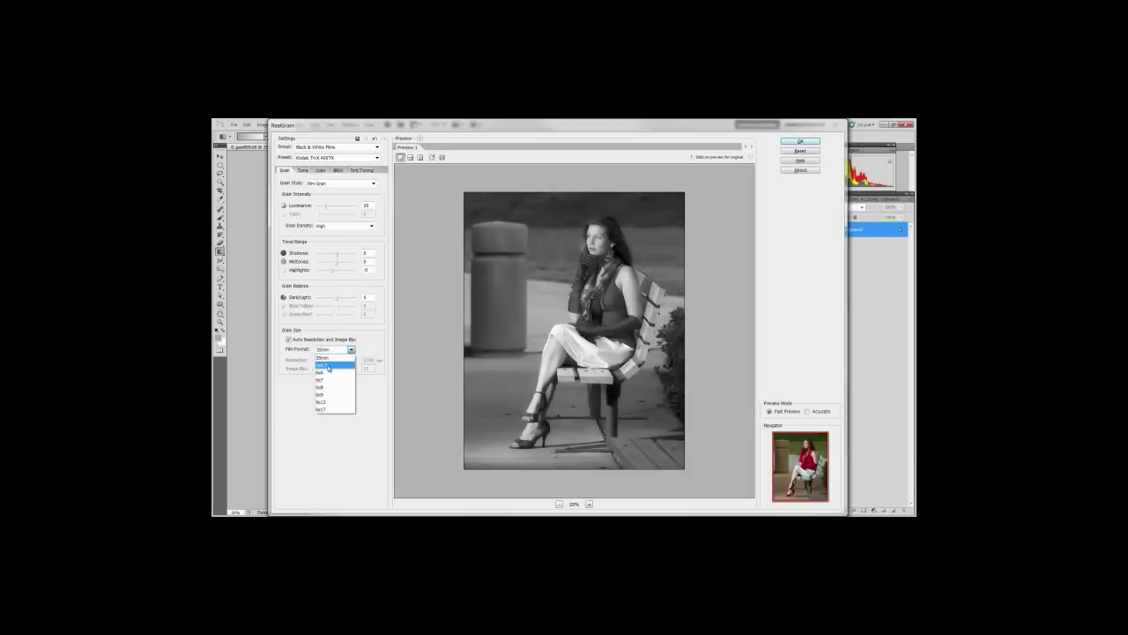
pyautogui.click(328, 366)
pyautogui.click(350, 351)
pyautogui.click(326, 372)
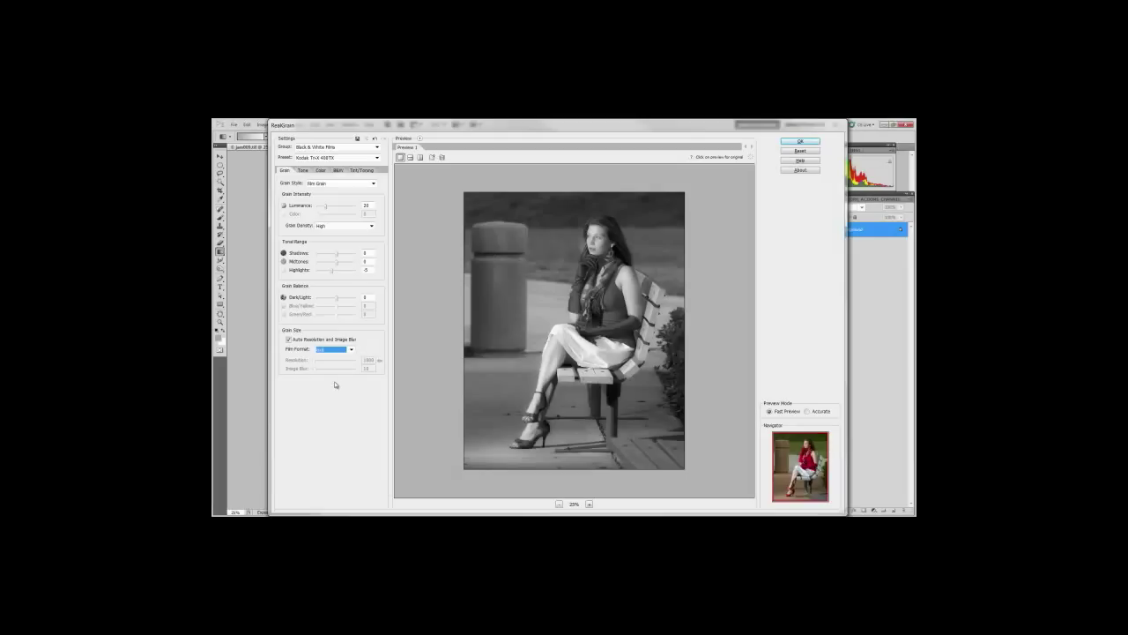
# Step: Turn off Auto Resolution and Image Blur, and try a high grain resolution before bringing it back to 1800
pyautogui.click(288, 340)
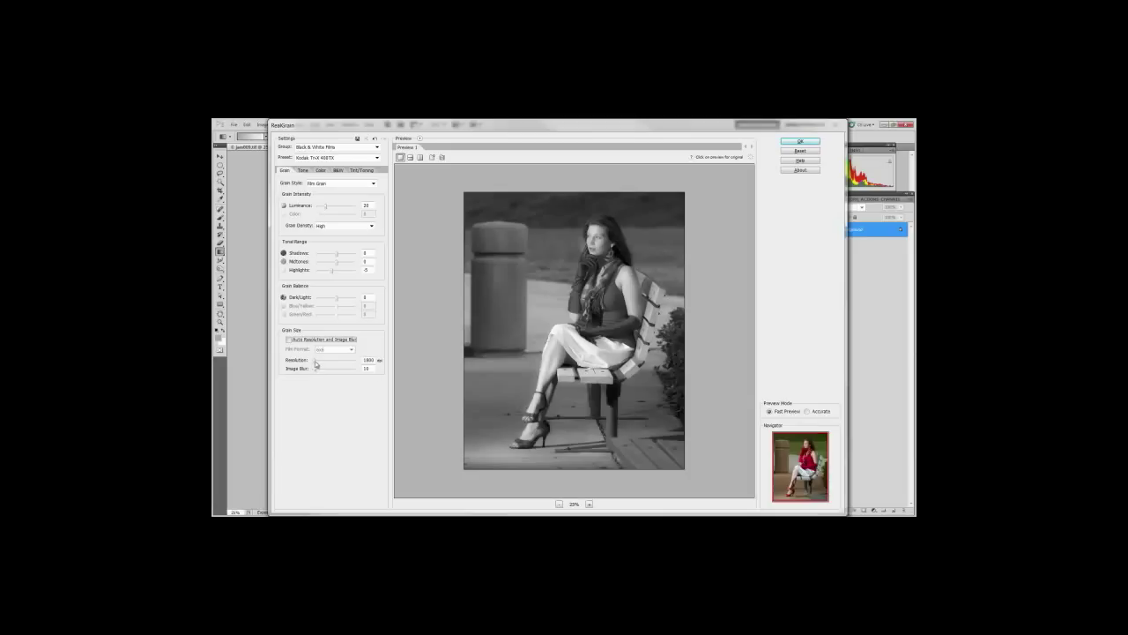
pyautogui.moveTo(315, 365); pyautogui.dragTo(369, 369)
pyautogui.moveTo(353, 363); pyautogui.dragTo(312, 364)
# Step: Try an Image Blur of 400 and check its effect on the woman's face at 100% preview
pyautogui.moveTo(314, 370); pyautogui.dragTo(356, 371)
pyautogui.click(589, 505)
pyautogui.click(588, 504)
pyautogui.moveTo(577, 190); pyautogui.dragTo(573, 487)
pyautogui.moveTo(573, 212); pyautogui.dragTo(548, 384)
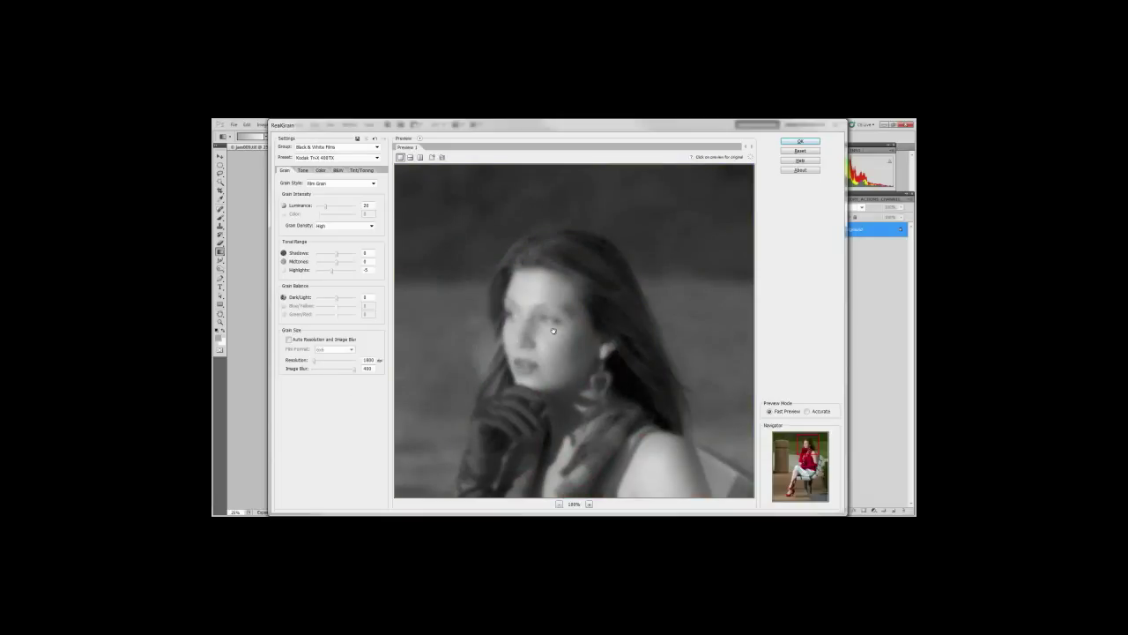
# Step: Try an Image Blur of 0 and a few slightly higher blur values on the face preview
pyautogui.click(313, 370)
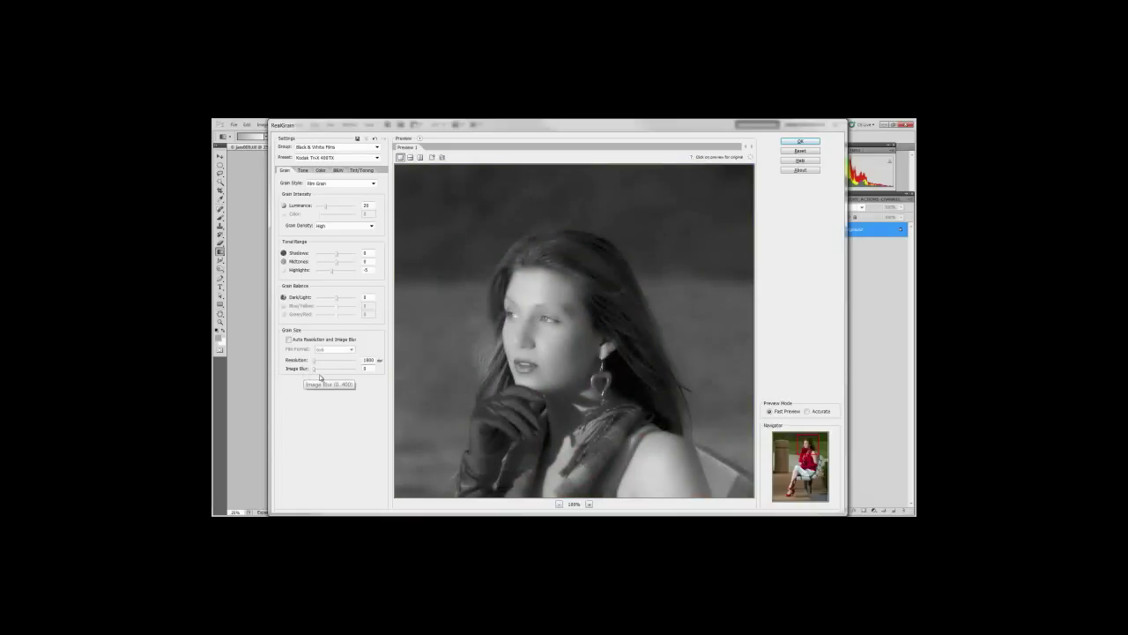
pyautogui.click(316, 371)
pyautogui.click(318, 371)
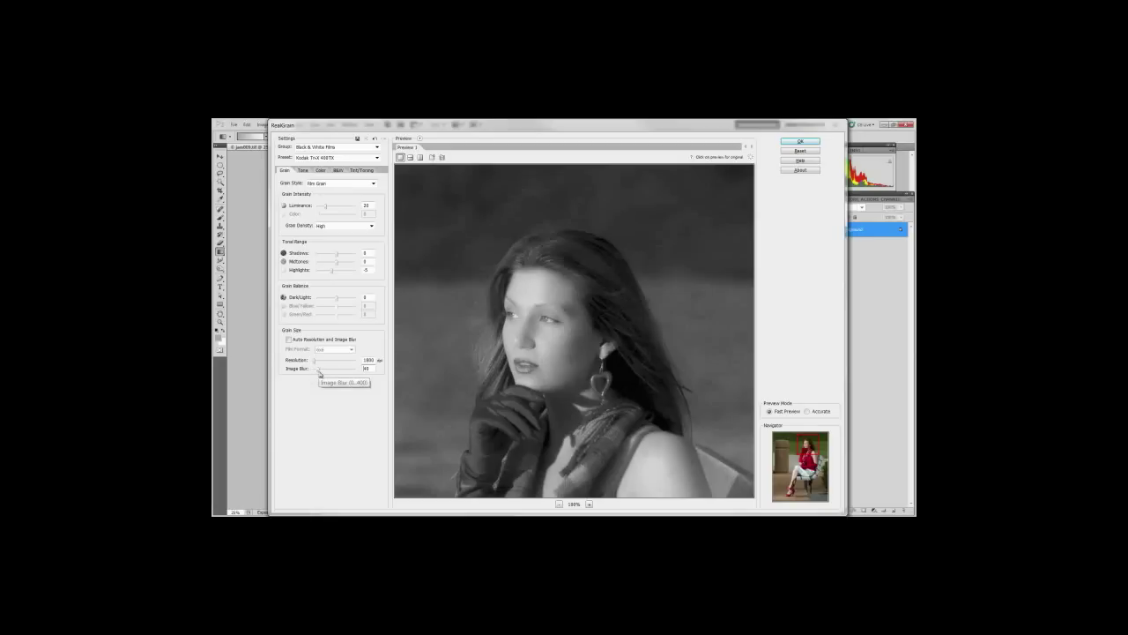
pyautogui.click(315, 371)
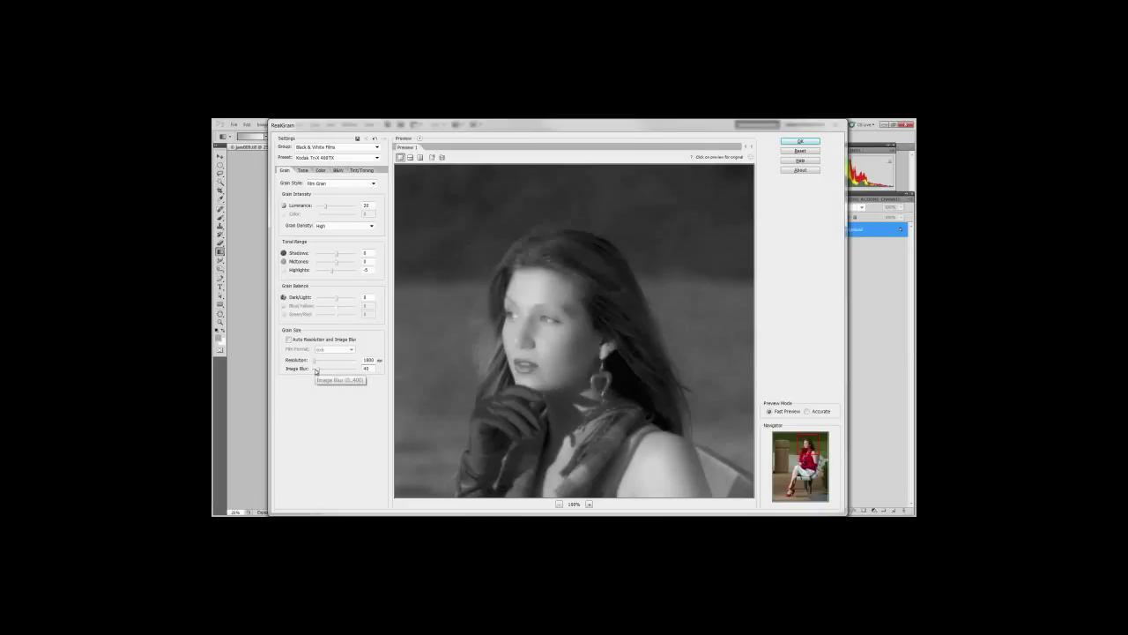
# Step: Test higher grain resolutions, and set the resolution back to 1800 and the Image Blur to 0
pyautogui.moveTo(316, 370); pyautogui.dragTo(319, 365)
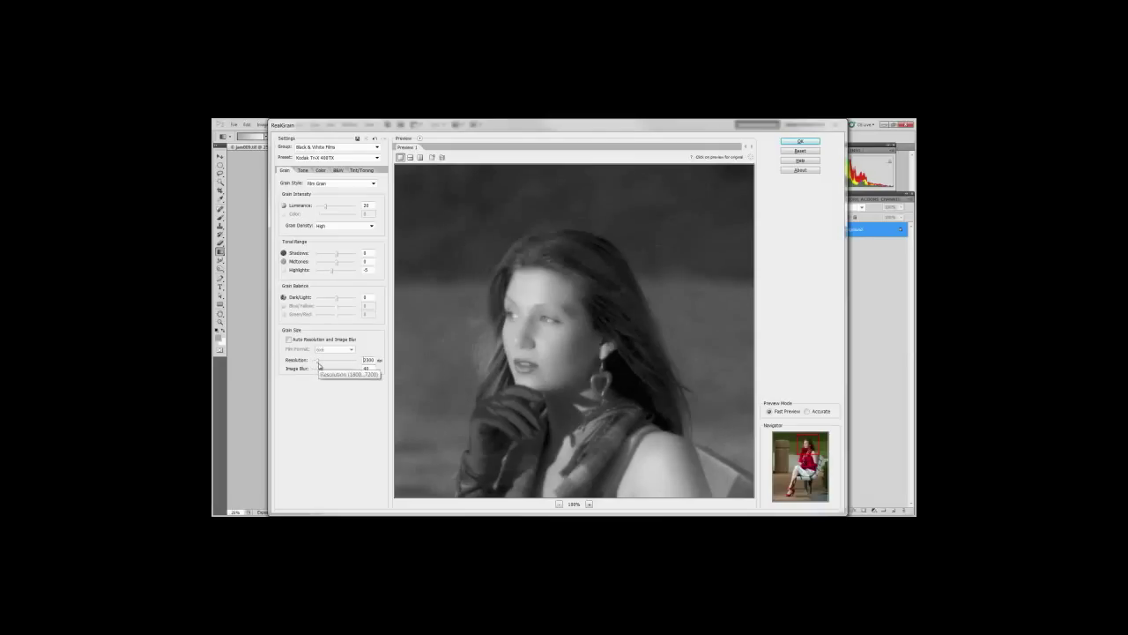
pyautogui.moveTo(319, 365); pyautogui.dragTo(353, 365)
pyautogui.click(316, 361)
pyautogui.moveTo(319, 371); pyautogui.dragTo(313, 370)
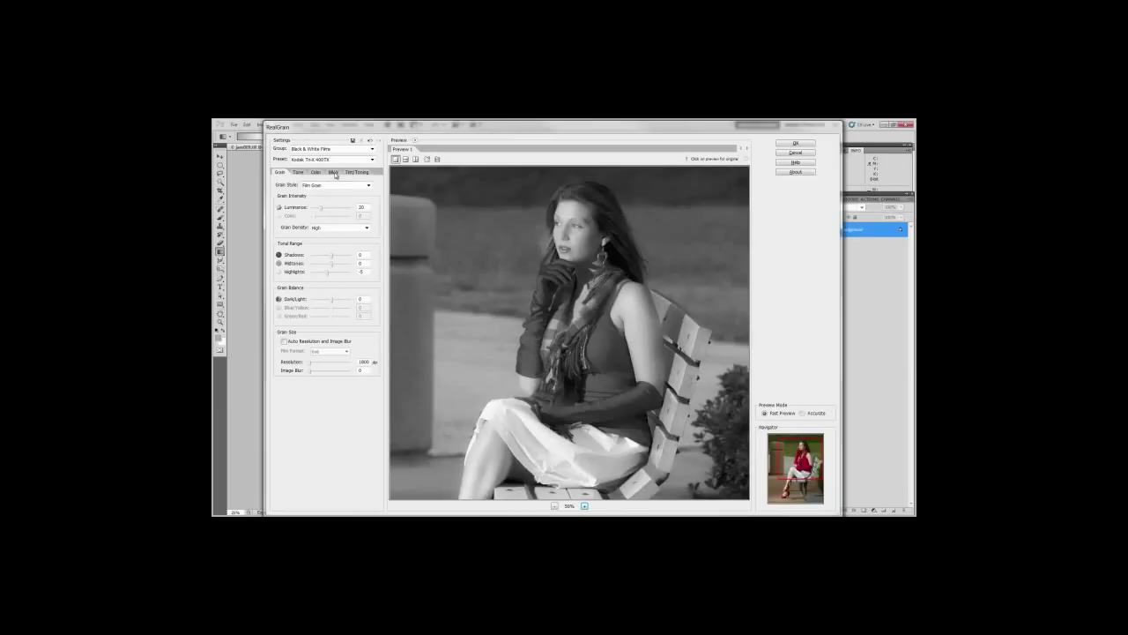
# Step: Turn off the conversion to black and white so the photo is processed in color
pyautogui.click(334, 173)
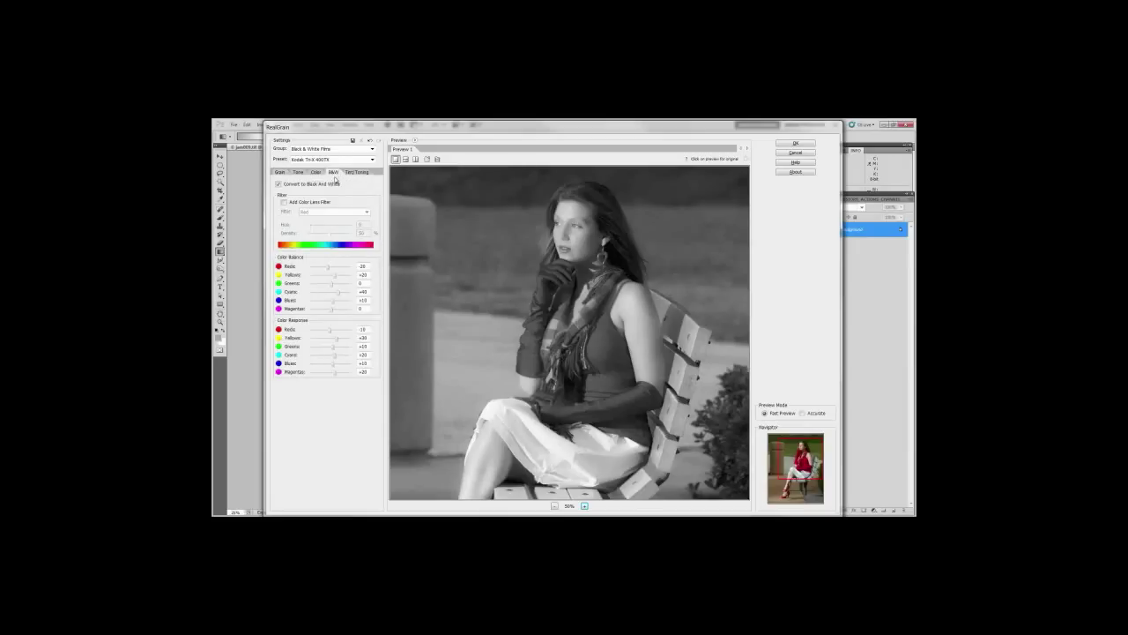
pyautogui.click(280, 185)
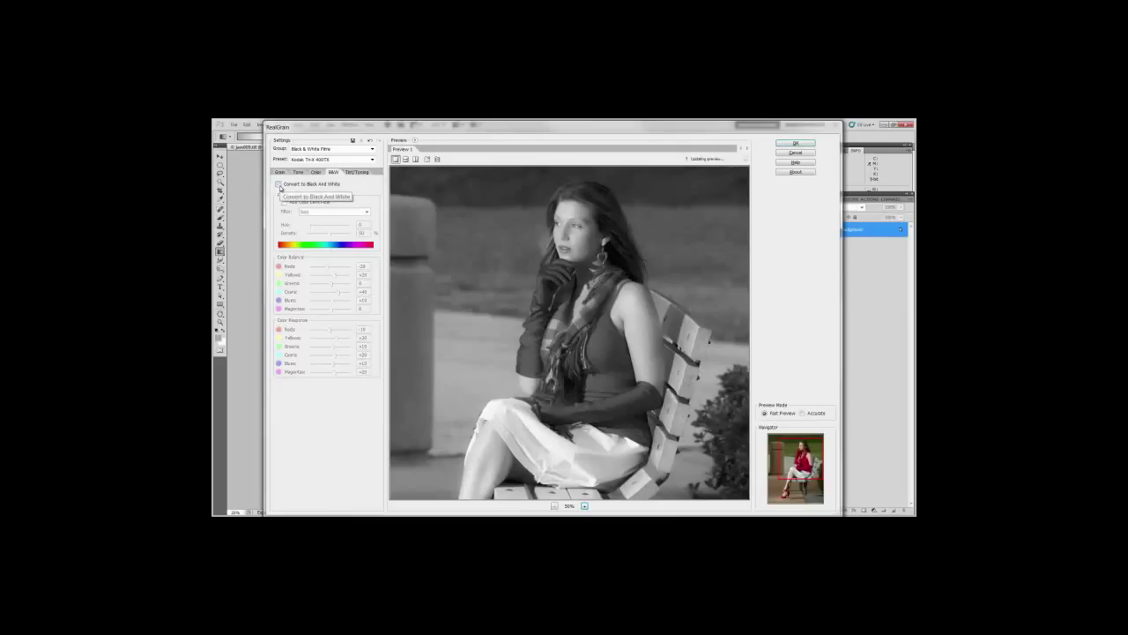
# Step: Set the color grain intensity to 100 and the luminance grain intensity to 0, previewing the result at 100%
pyautogui.click(280, 172)
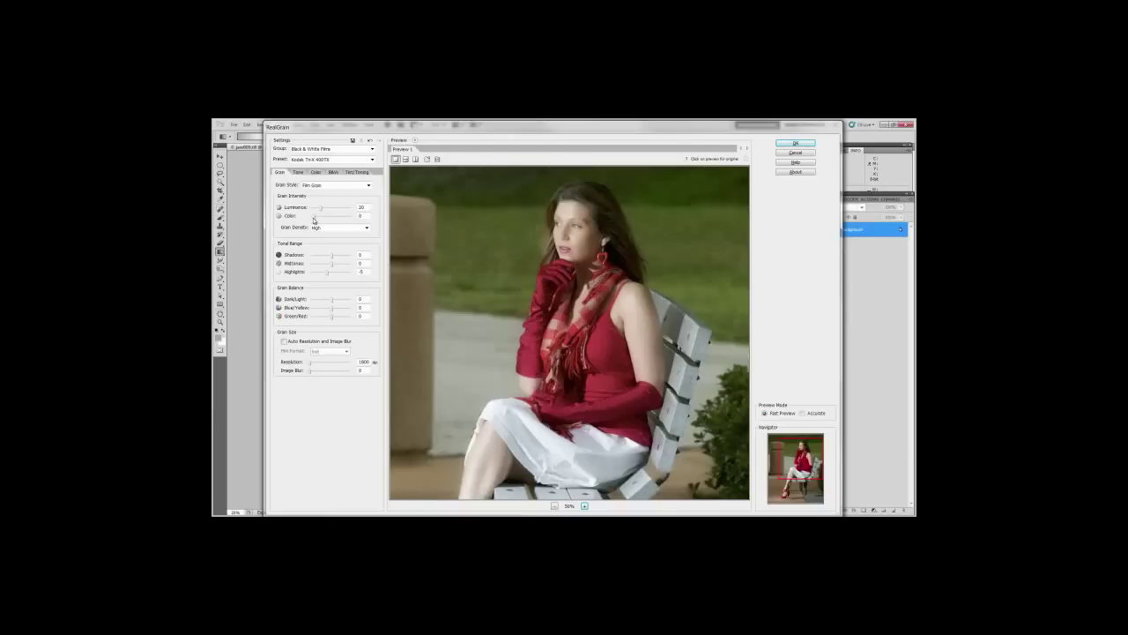
pyautogui.moveTo(312, 217); pyautogui.dragTo(359, 221)
pyautogui.click(586, 506)
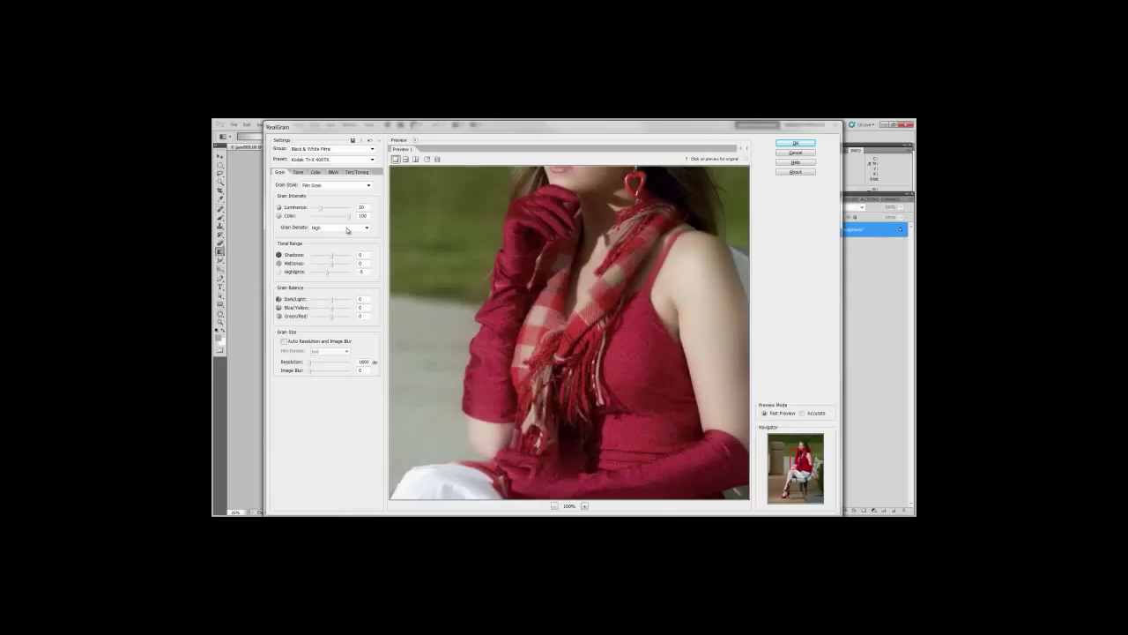
pyautogui.moveTo(322, 211); pyautogui.dragTo(304, 208)
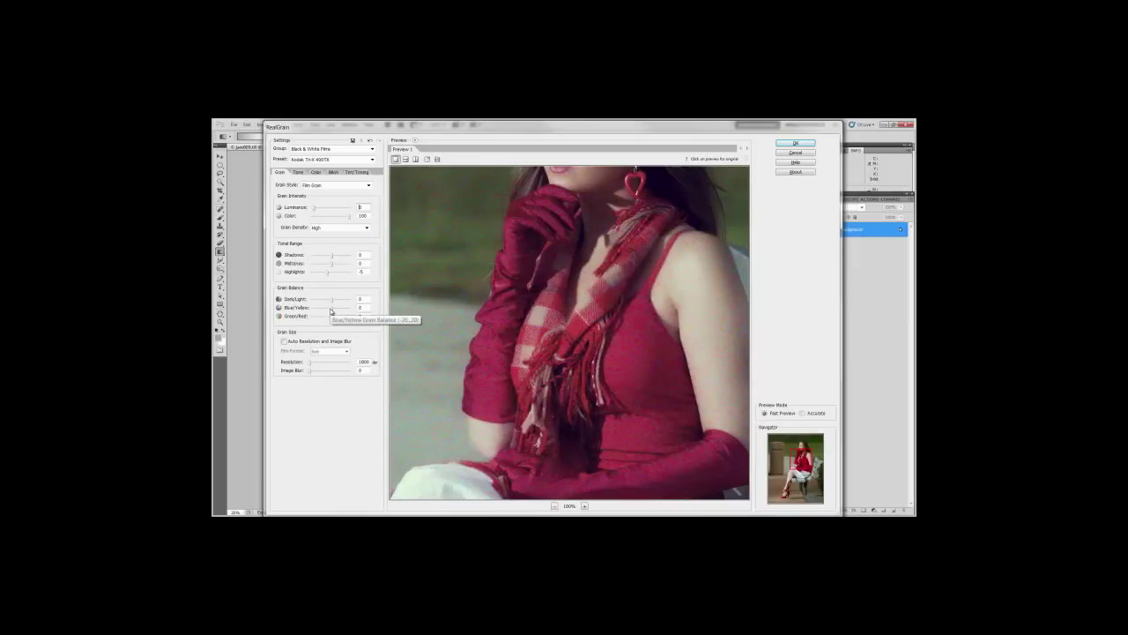
# Step: Test a strongly negative Blue/Yellow grain balance, and return the balance to its midpoint
pyautogui.moveTo(332, 311); pyautogui.dragTo(313, 311)
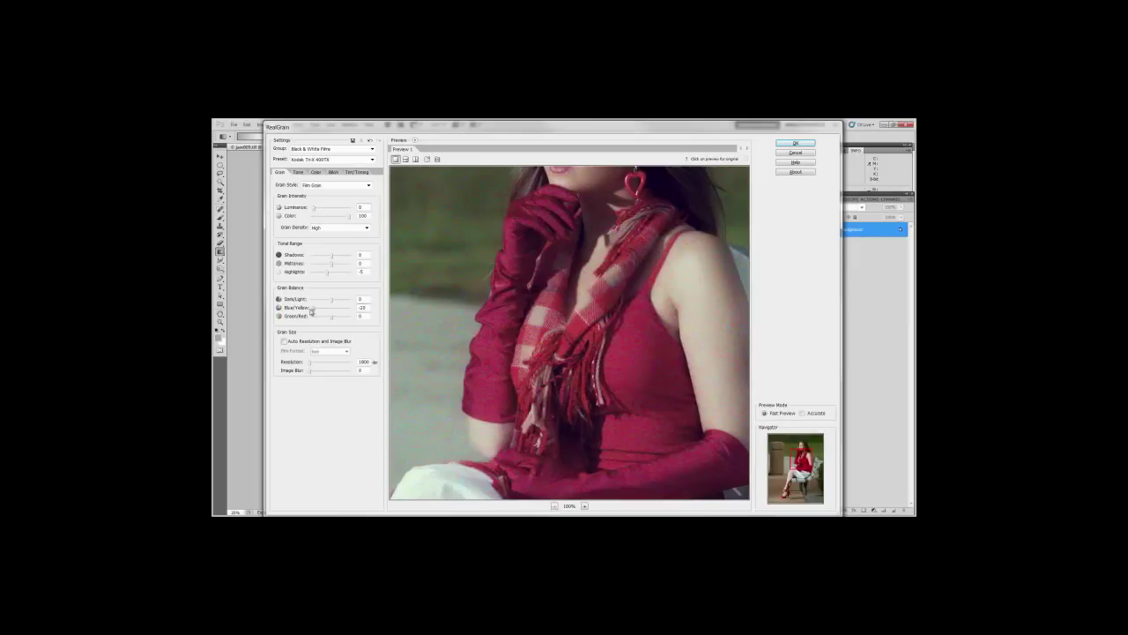
pyautogui.moveTo(314, 311)
pyautogui.mouseDown()
pyautogui.moveTo(351, 310)
pyautogui.moveTo(312, 321)
pyautogui.moveTo(350, 321)
pyautogui.moveTo(333, 320)
pyautogui.mouseUp()
# Step: Try the Restore Highlights tone curve on the black and white portrait, and set the curve type back to Linear
pyautogui.click(298, 172)
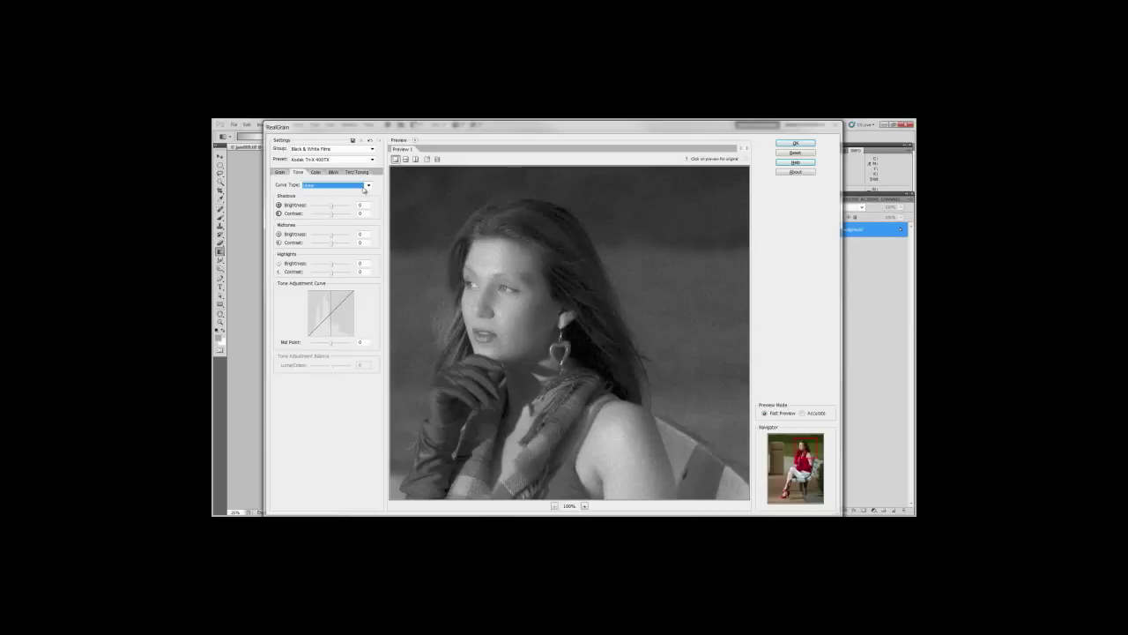
pyautogui.click(368, 186)
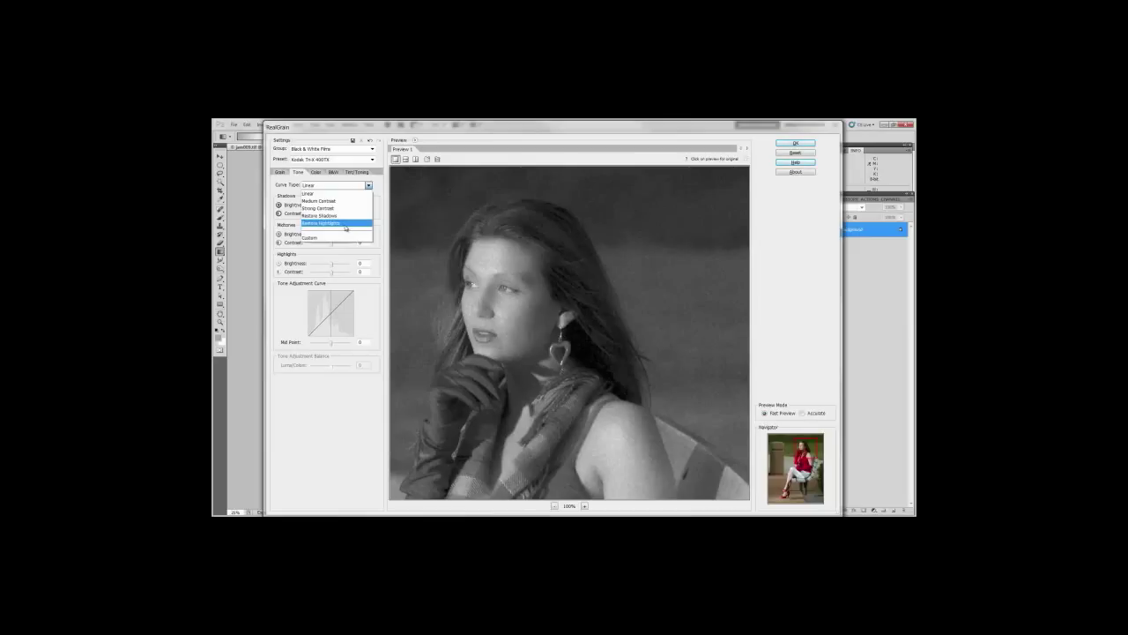
pyautogui.click(345, 228)
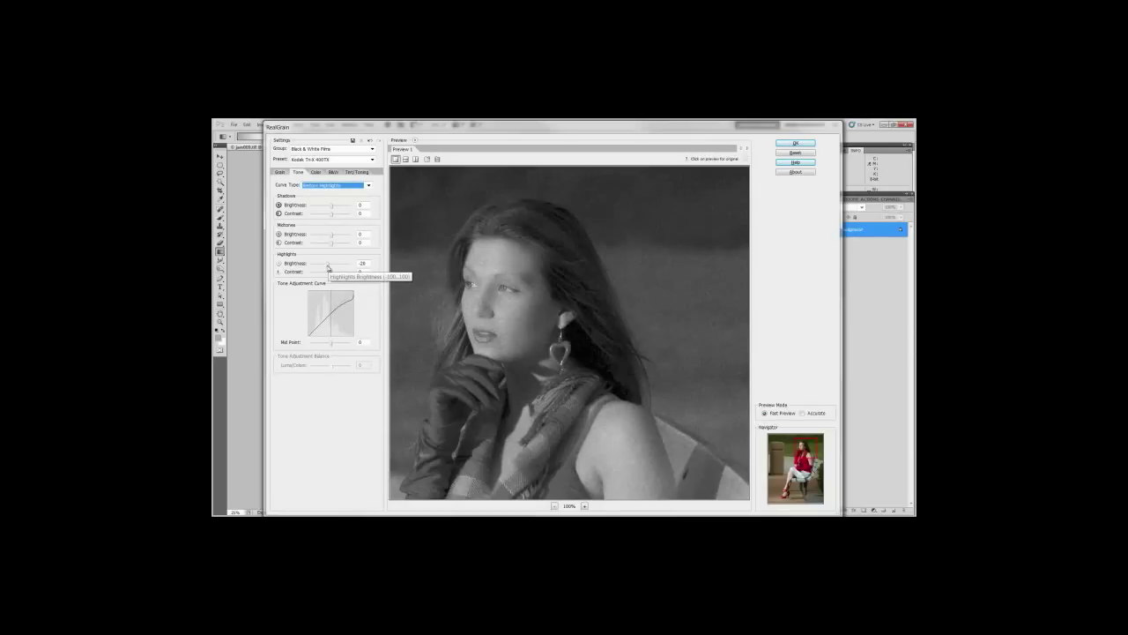
pyautogui.click(328, 188)
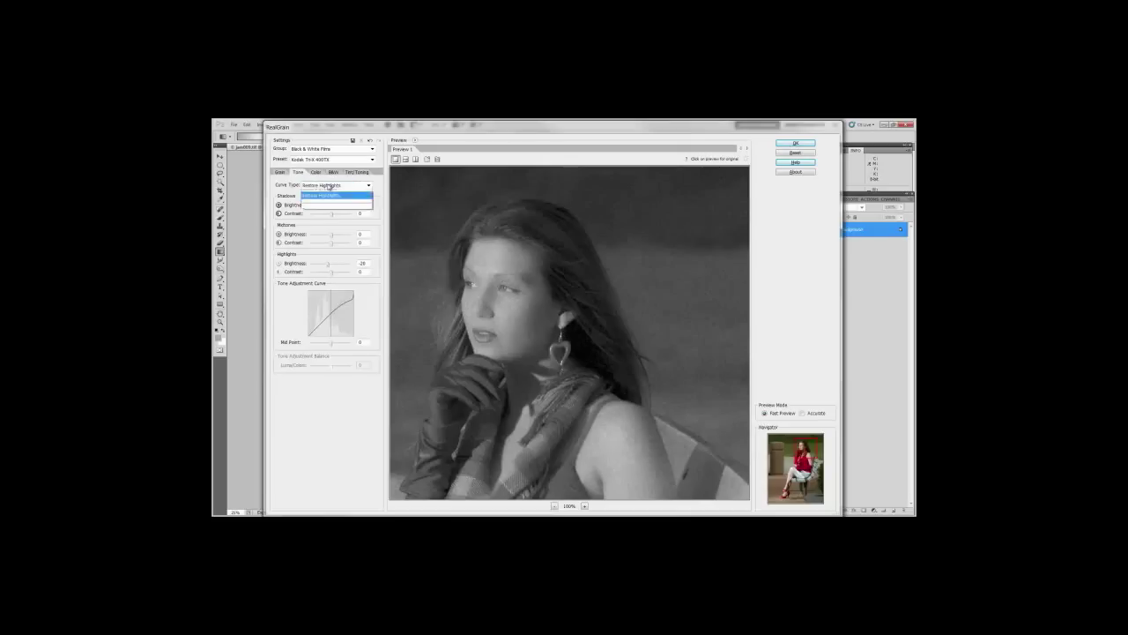
pyautogui.click(328, 194)
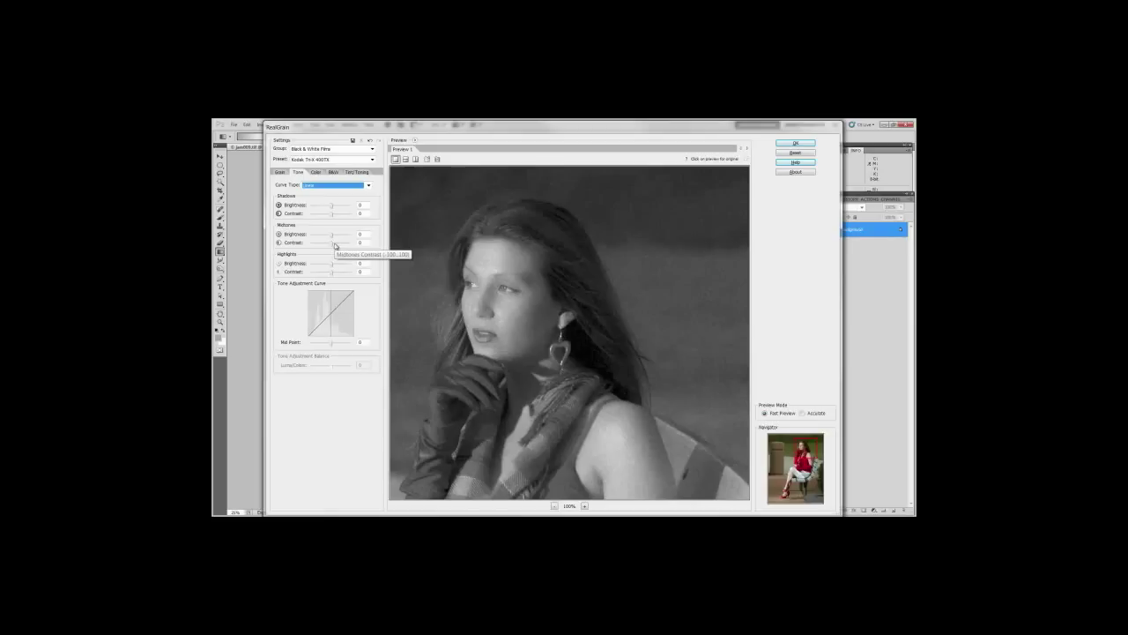
# Step: Raise the tone contrast of the midtones to +18 and of the highlights to +17
pyautogui.moveTo(335, 245); pyautogui.dragTo(338, 245)
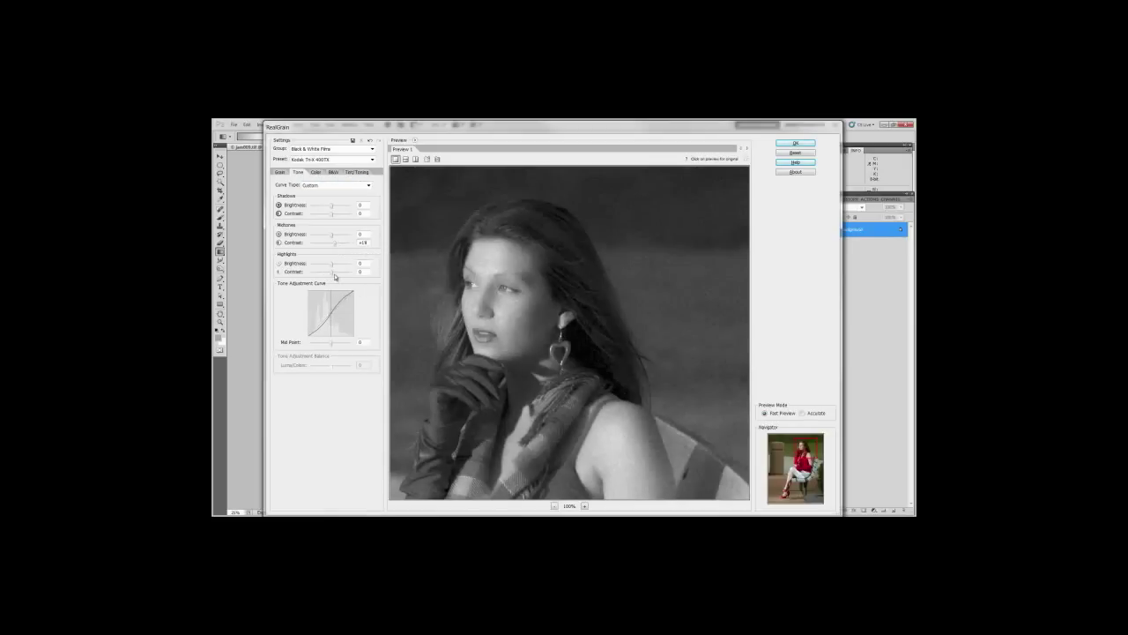
pyautogui.moveTo(335, 276); pyautogui.dragTo(336, 276)
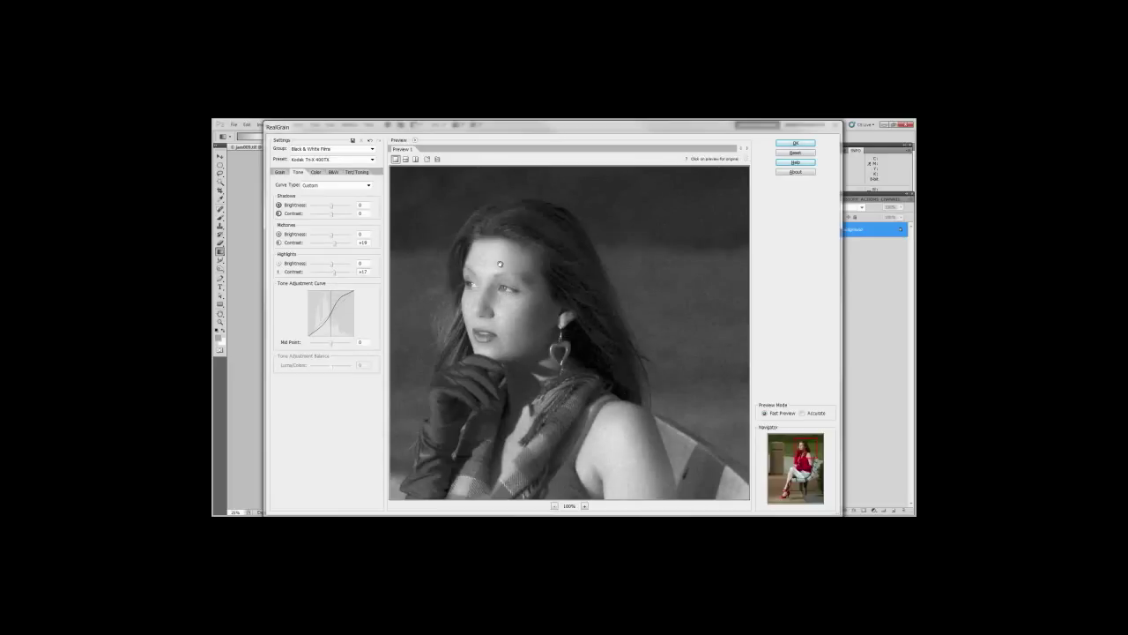
# Step: Set the luminance grain intensity to 0 and reset the tone curve type to Linear
pyautogui.click(280, 171)
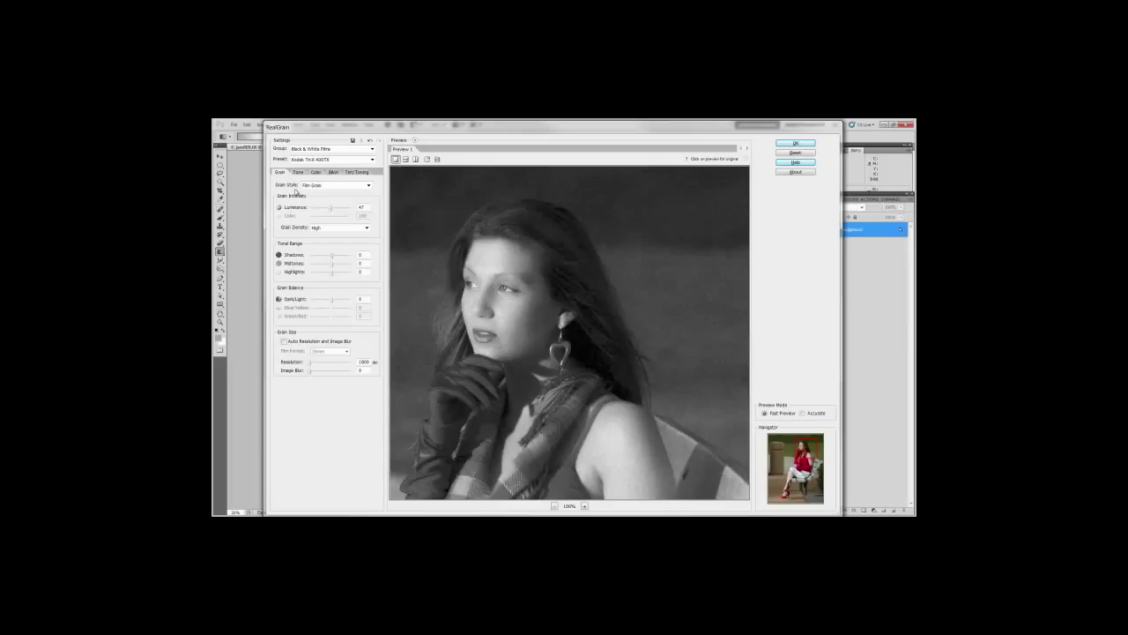
pyautogui.moveTo(328, 207); pyautogui.dragTo(293, 218)
pyautogui.click(298, 173)
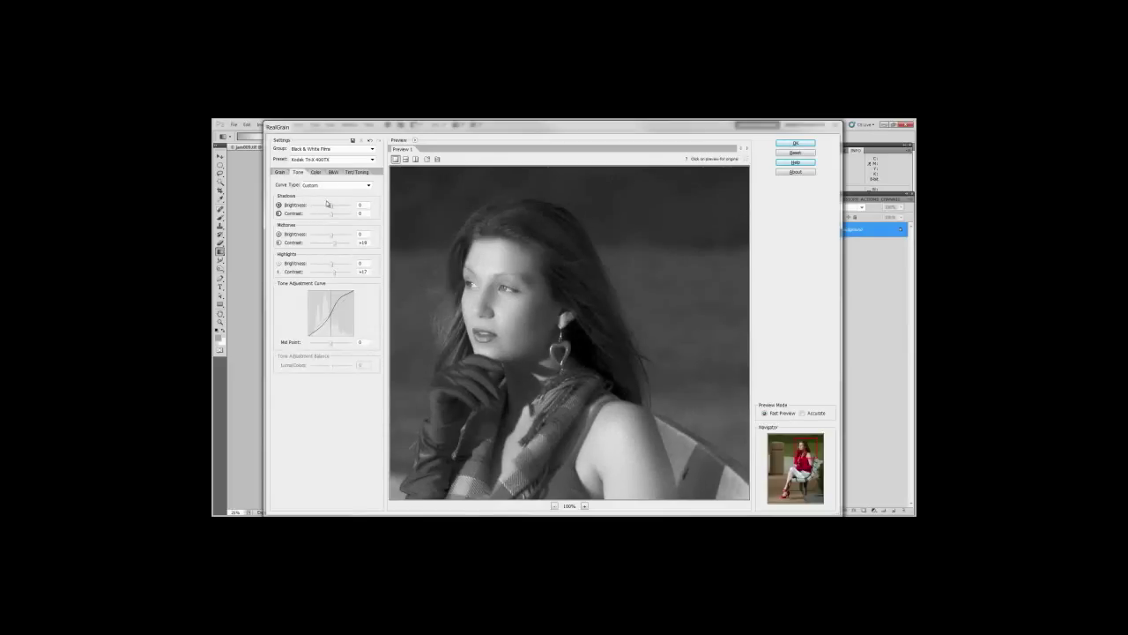
pyautogui.click(331, 186)
pyautogui.click(330, 194)
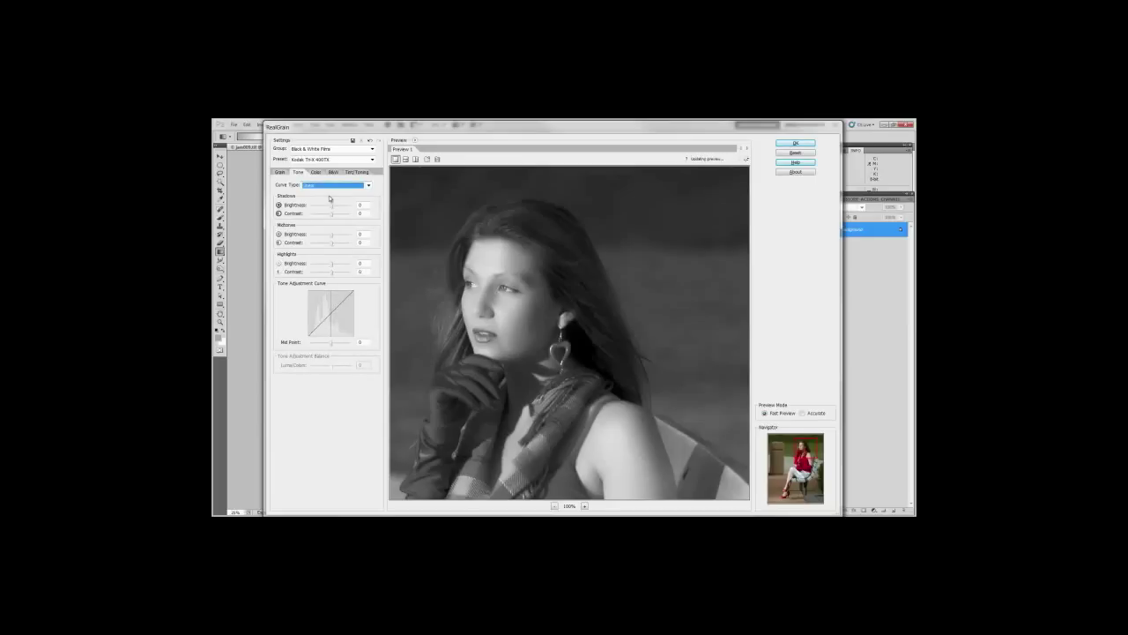
pyautogui.click(279, 172)
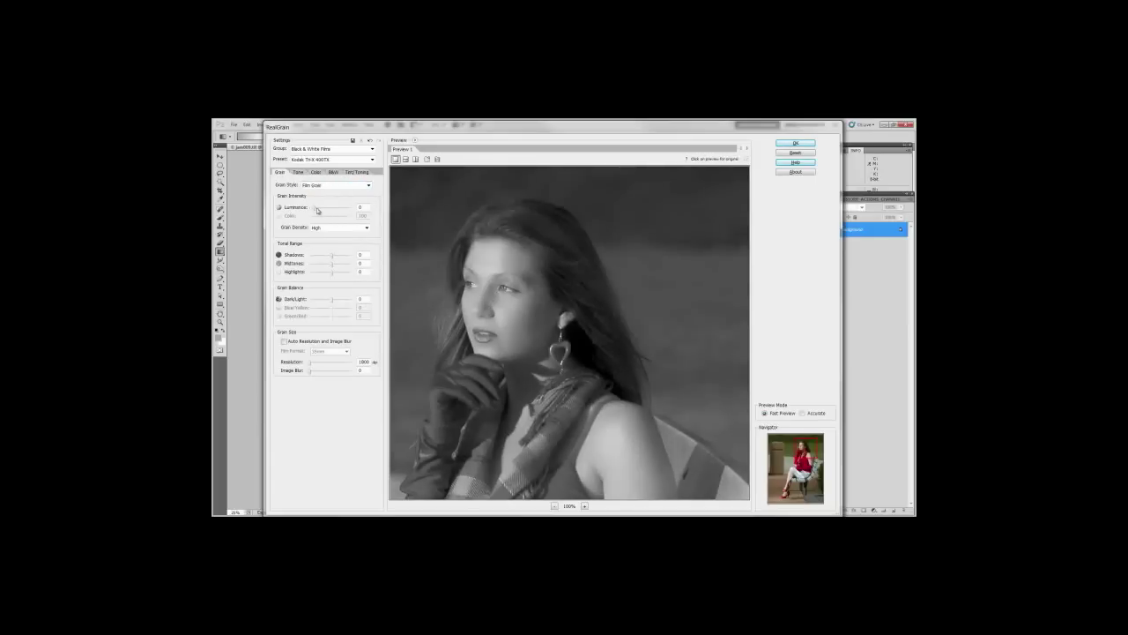
pyautogui.click(299, 172)
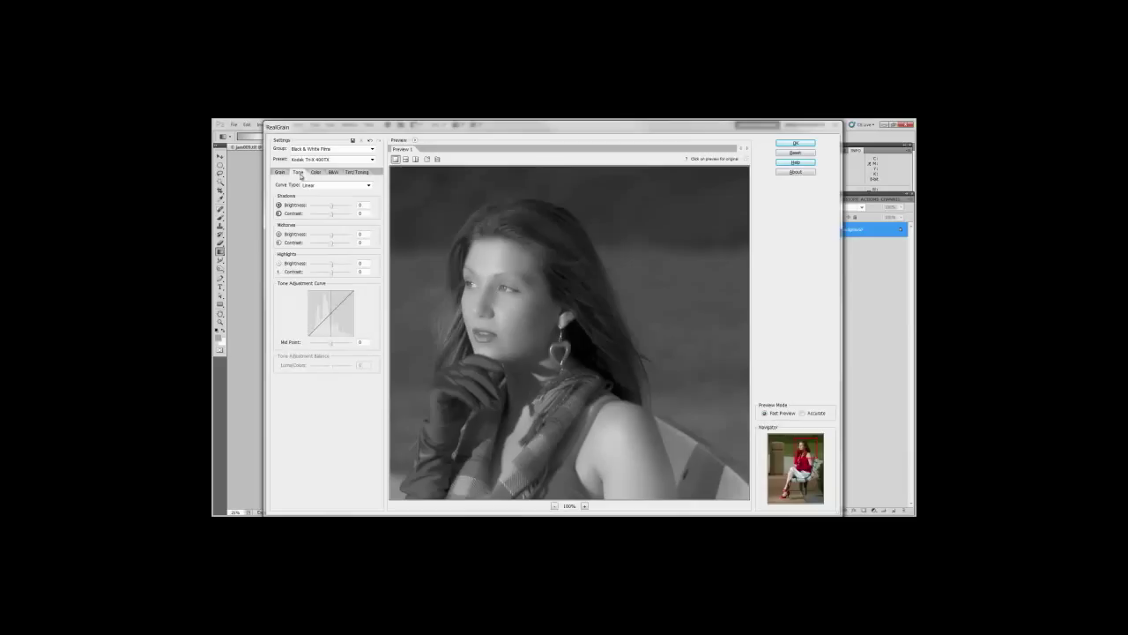
# Step: Apply the Restore Shadows tone curve and raise the highlights contrast to +25
pyautogui.click(340, 185)
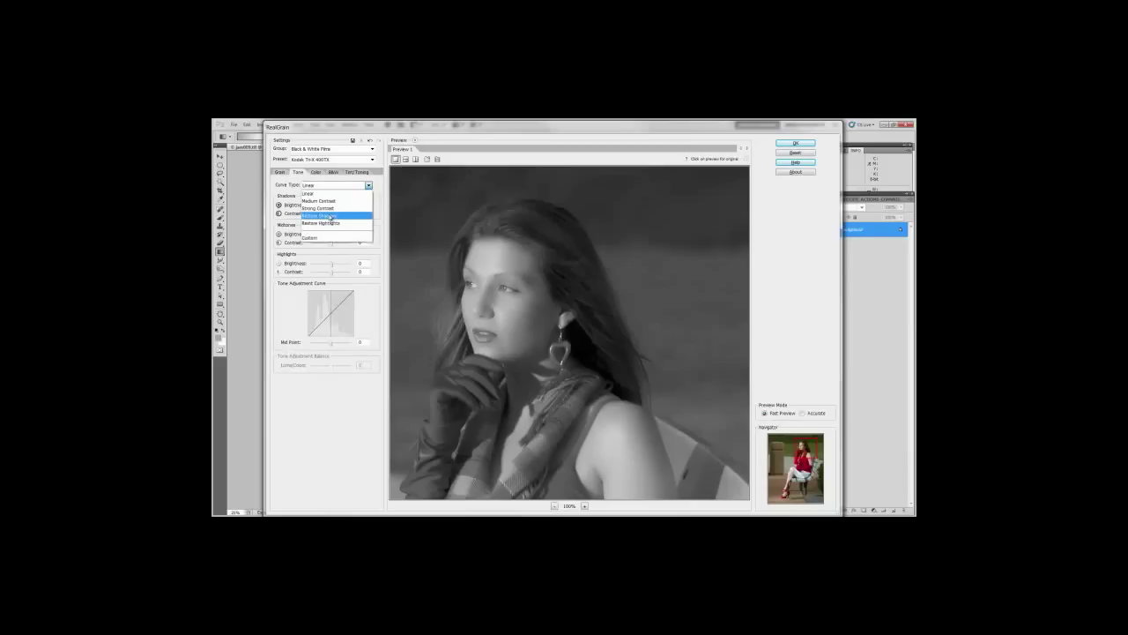
pyautogui.click(330, 217)
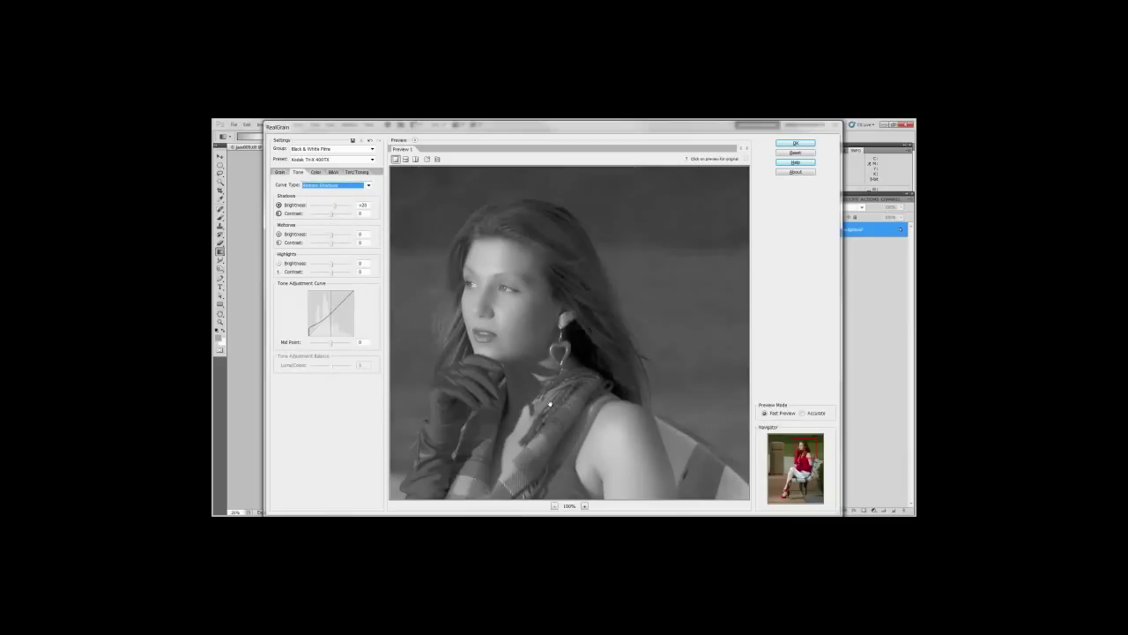
pyautogui.click(336, 274)
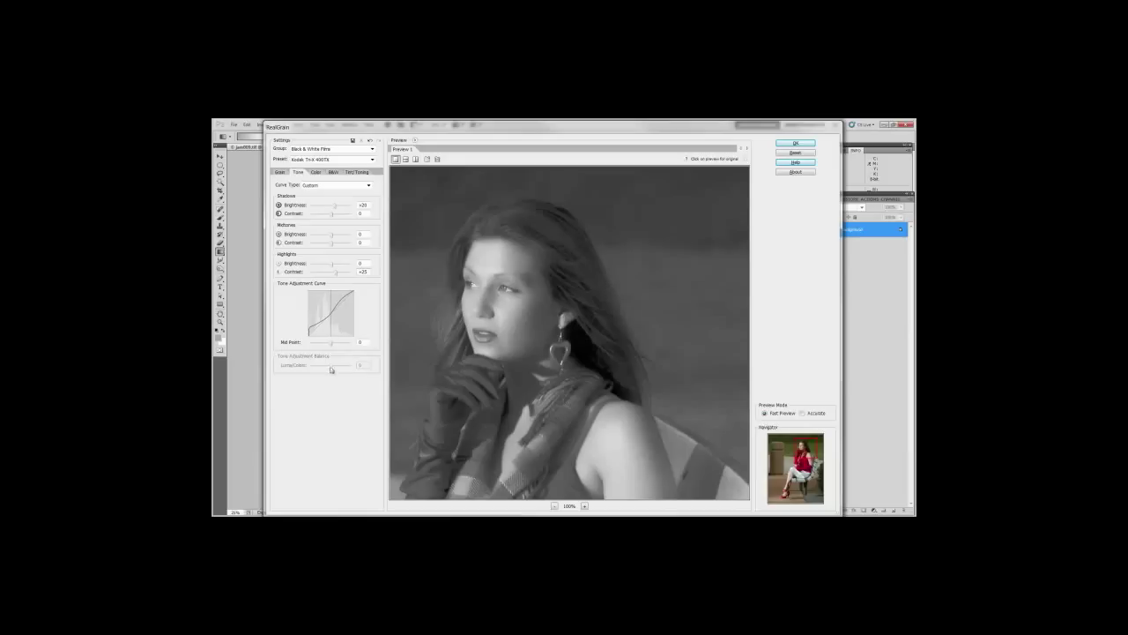
# Step: Turn off the conversion to black and white so the tone adjustments act on the color portrait
pyautogui.click(334, 173)
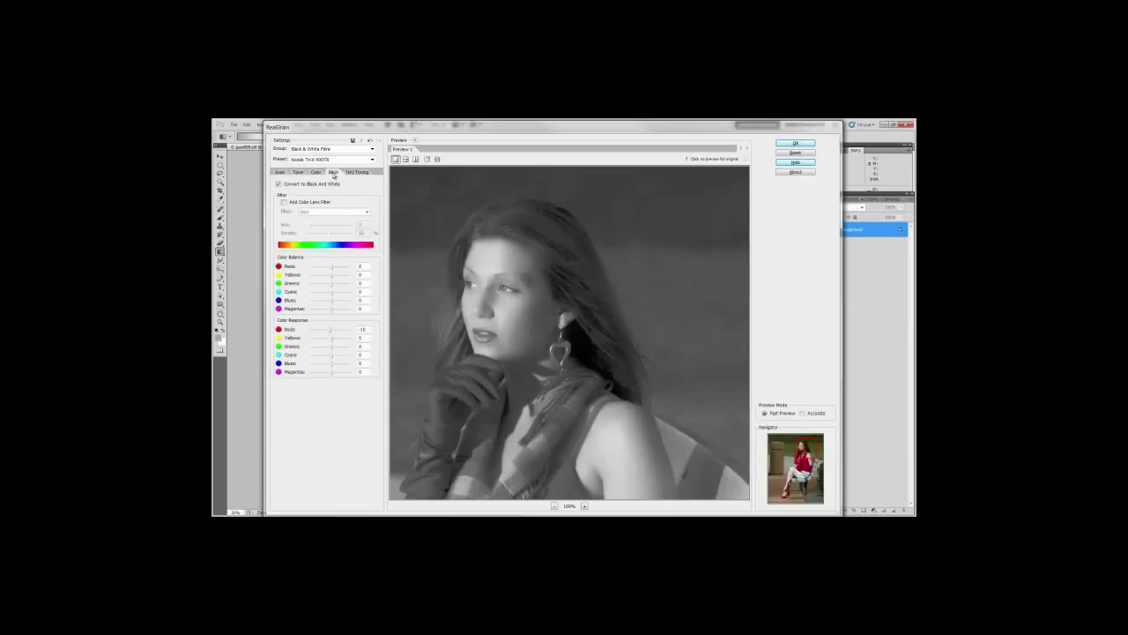
pyautogui.click(278, 185)
# Step: Compare the Luma/Colors tone adjustment balance at -100 and +100, and return it to the midpoint
pyautogui.click(299, 172)
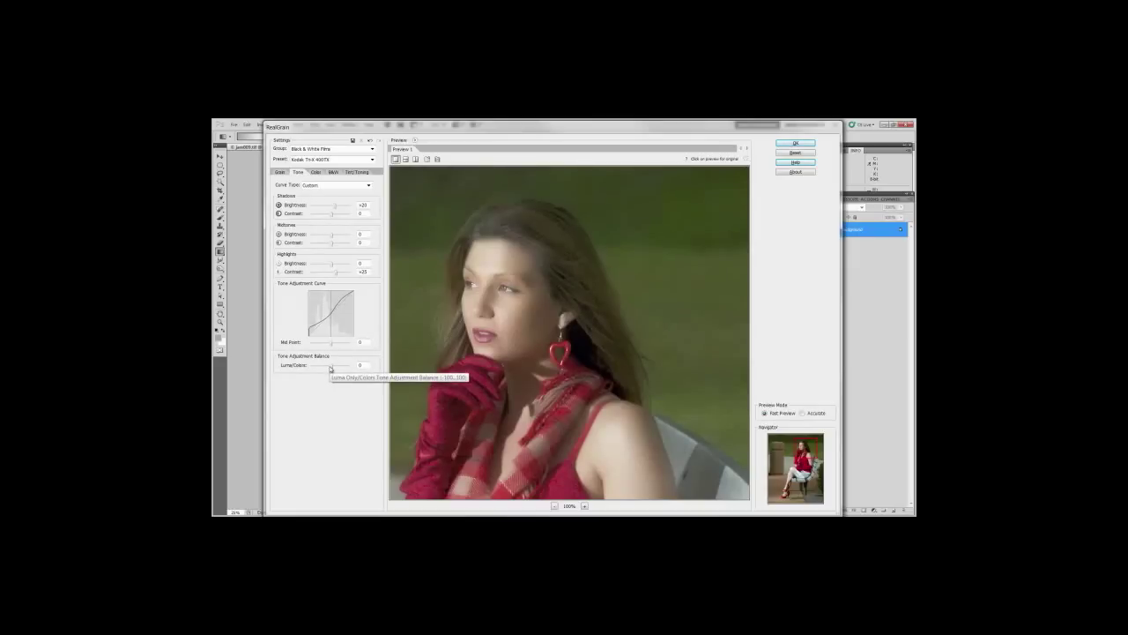
pyautogui.moveTo(332, 370); pyautogui.dragTo(311, 374)
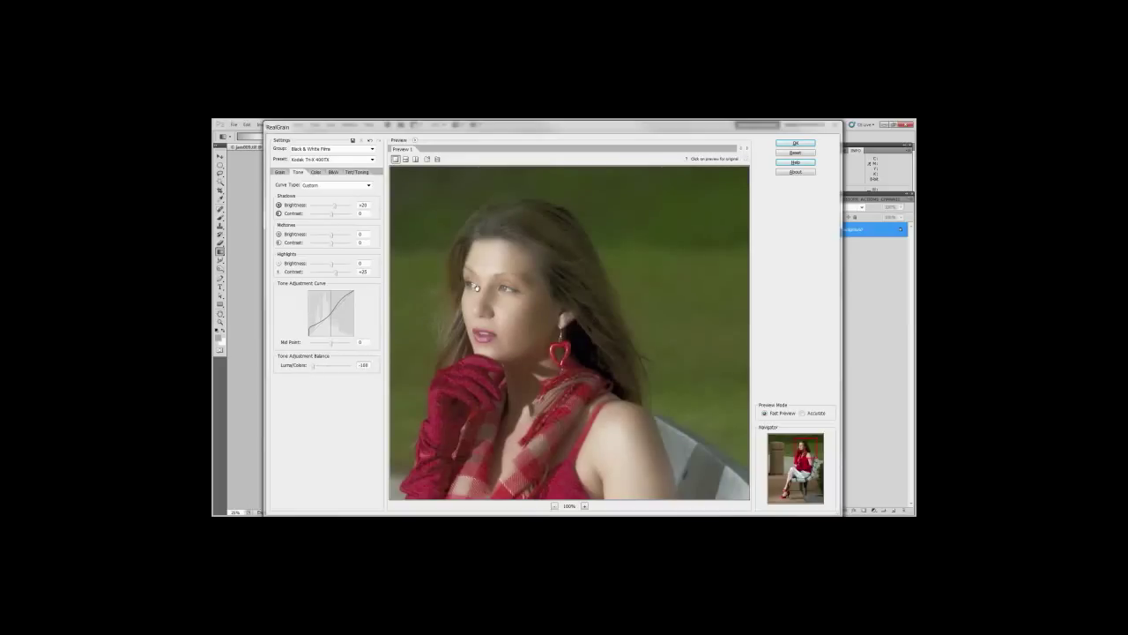
pyautogui.click(315, 369)
pyautogui.moveTo(315, 369); pyautogui.dragTo(354, 371)
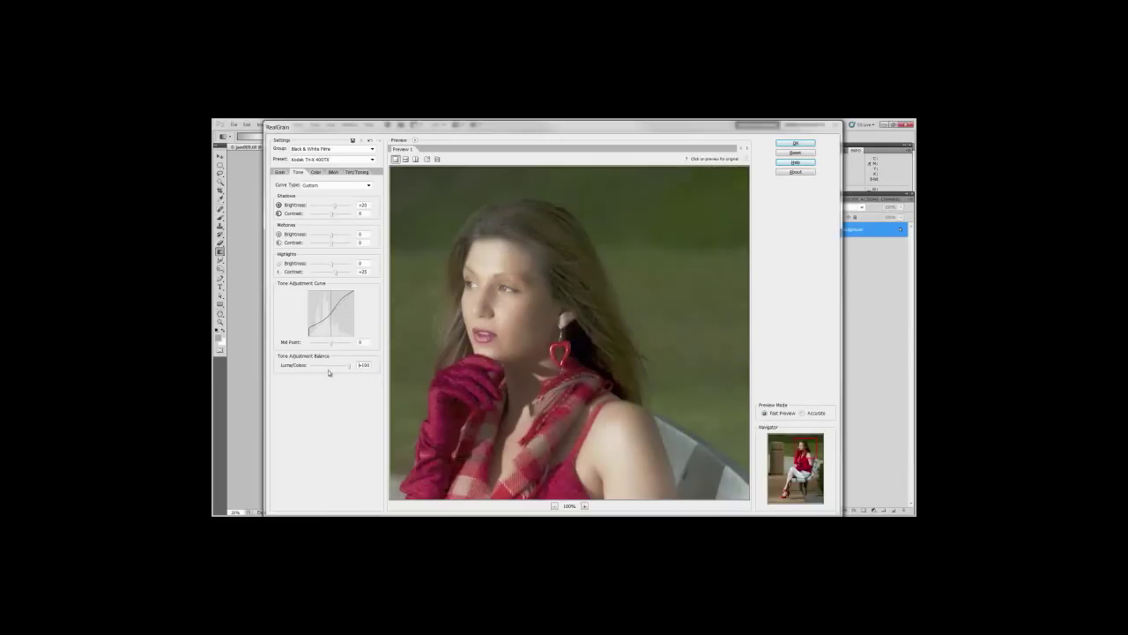
pyautogui.moveTo(349, 370); pyautogui.dragTo(329, 370)
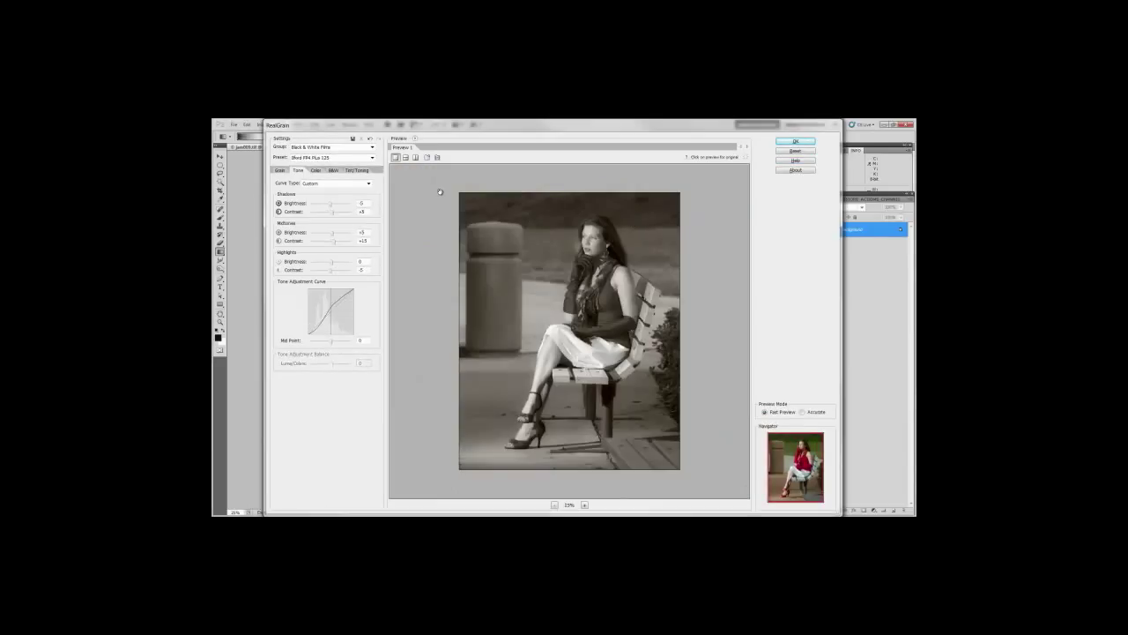
# Step: Turn off black and white conversion for the Ilford FP4 Plus 125 preset and bring up the color adjustments
pyautogui.click(317, 170)
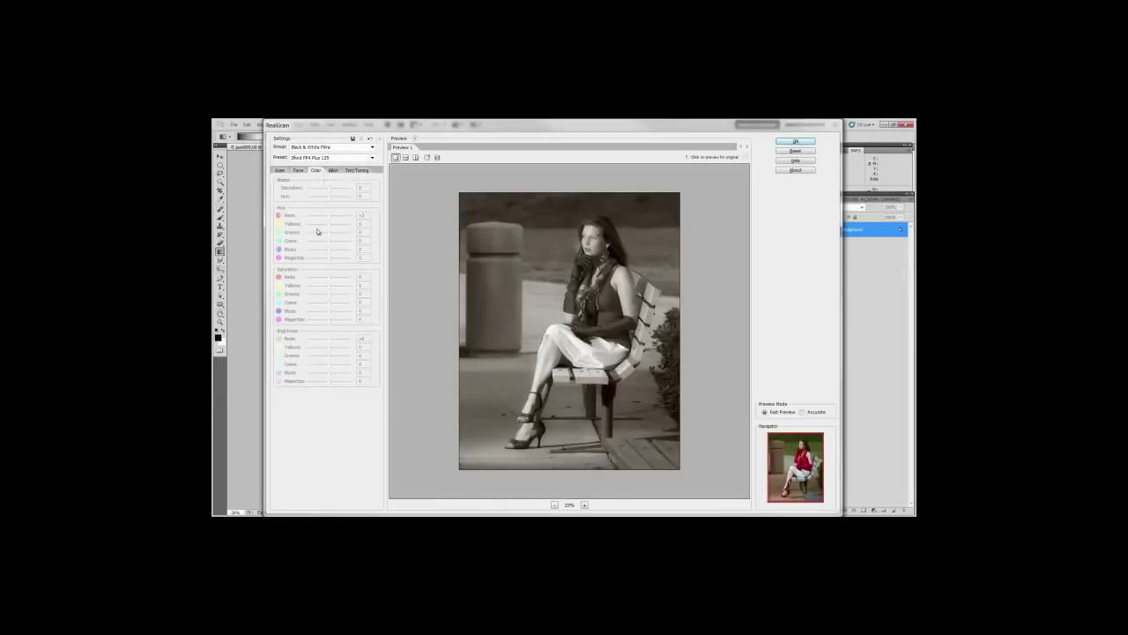
pyautogui.click(334, 171)
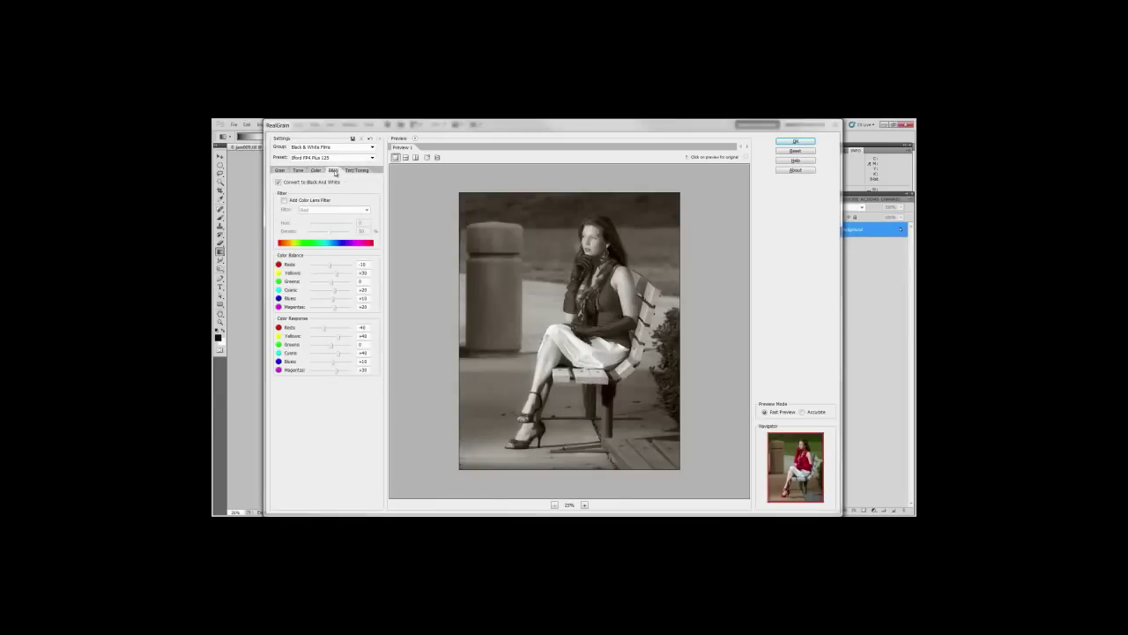
pyautogui.click(279, 182)
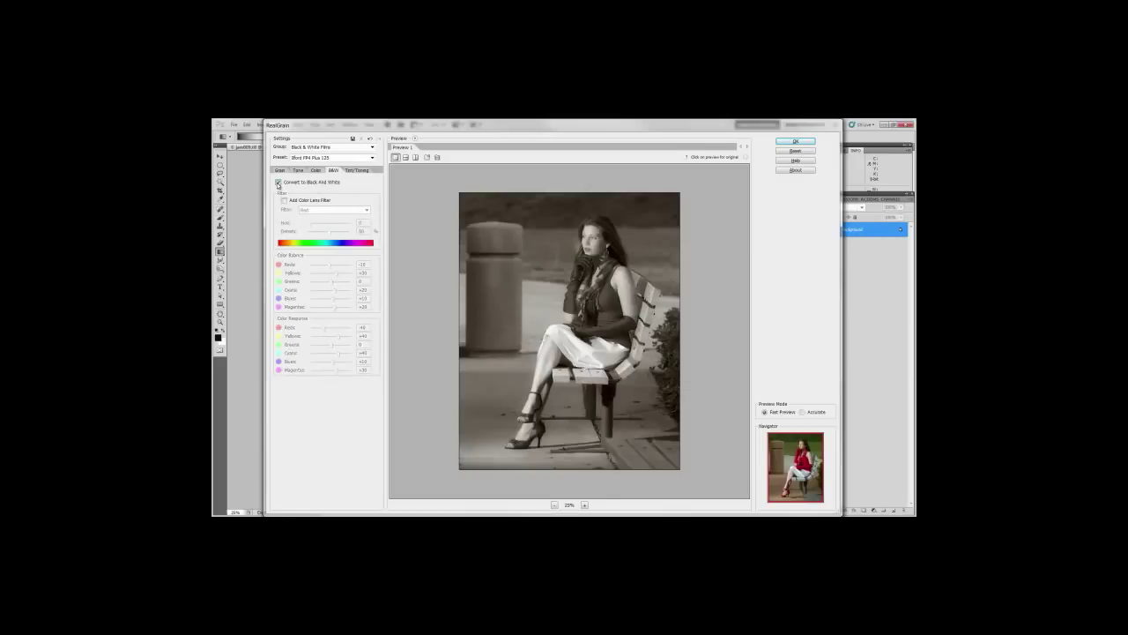
pyautogui.click(319, 172)
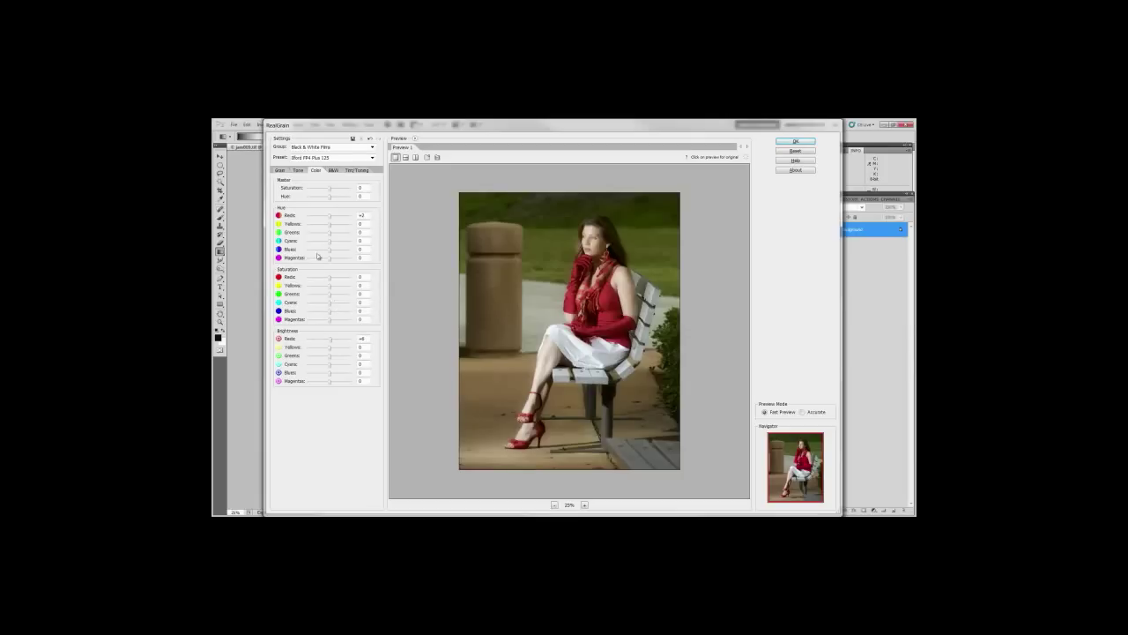
# Step: Compare the master saturation at +100 and -100 on the full photo, ending at +100
pyautogui.moveTo(330, 191); pyautogui.dragTo(350, 190)
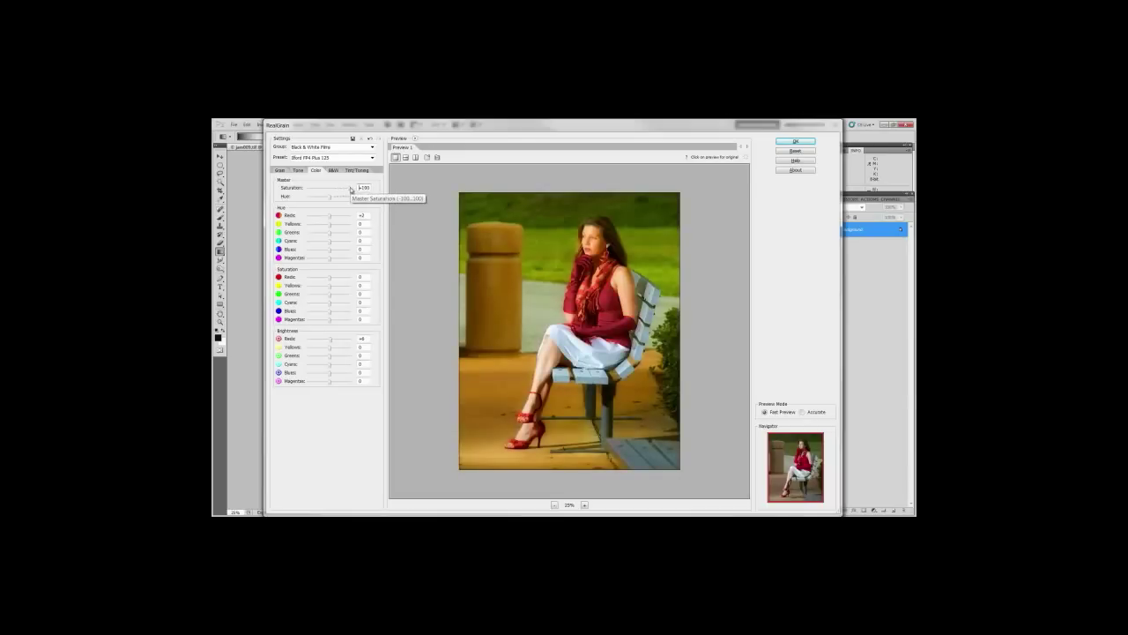
pyautogui.moveTo(350, 191); pyautogui.dragTo(305, 200)
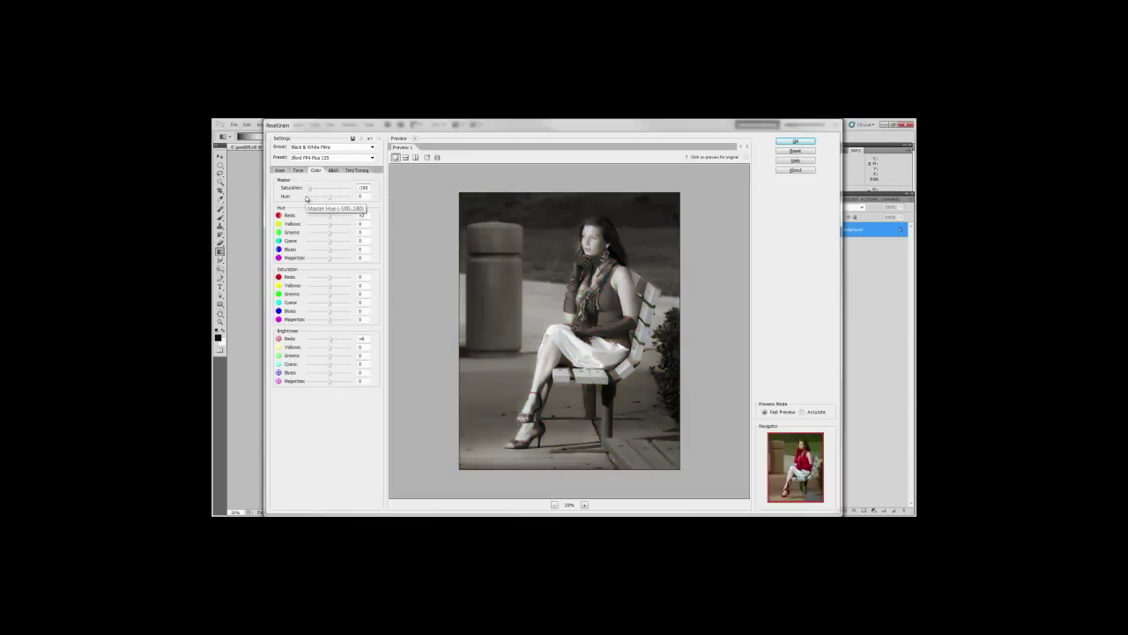
pyautogui.moveTo(309, 191); pyautogui.dragTo(355, 191)
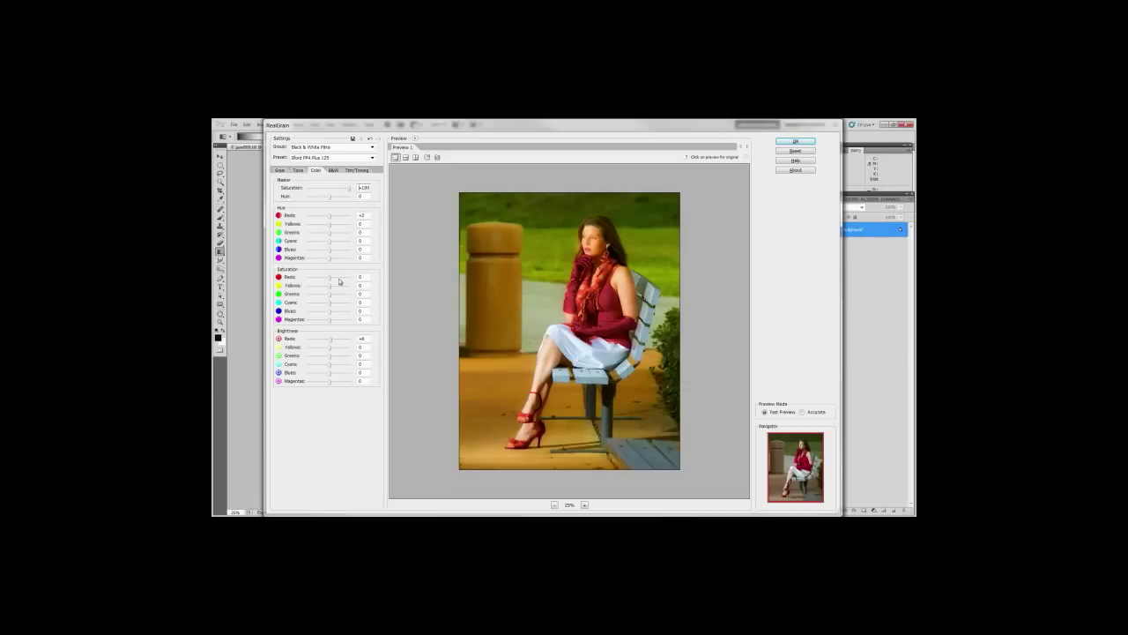
# Step: Test the reds saturation at +100, and set both the reds and the master saturation back to 0
pyautogui.moveTo(330, 278); pyautogui.dragTo(361, 277)
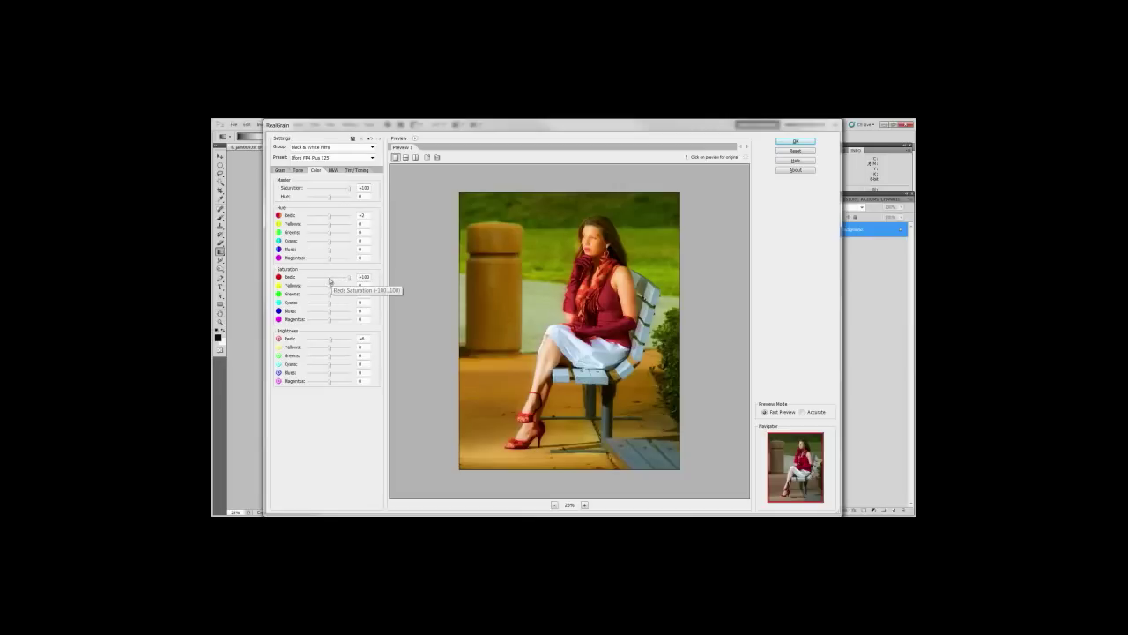
pyautogui.click(331, 279)
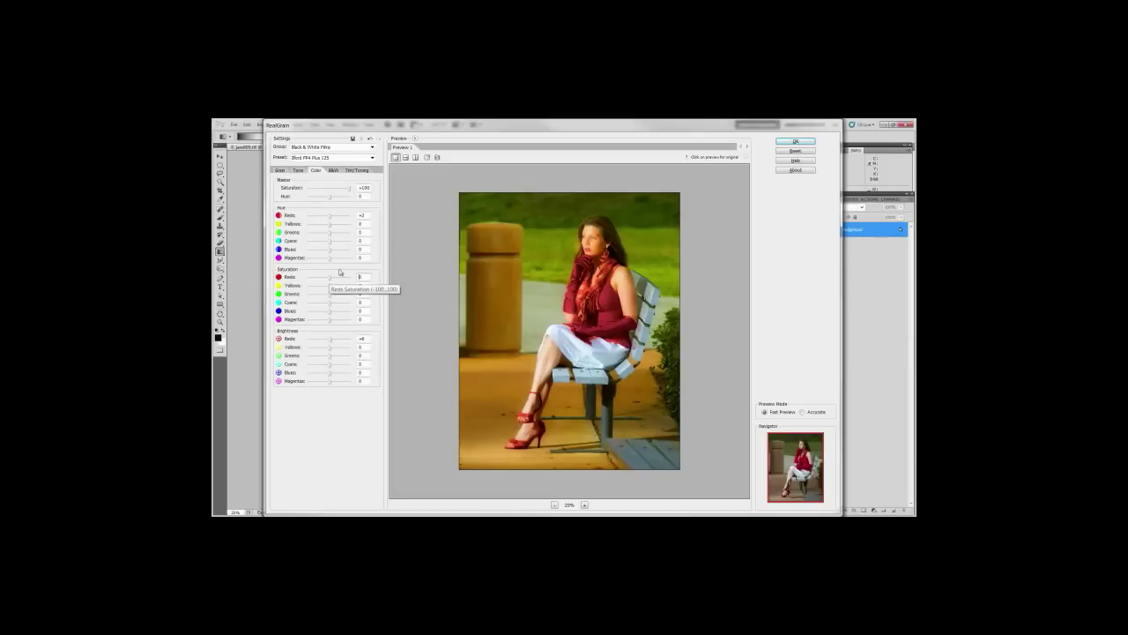
pyautogui.moveTo(329, 190); pyautogui.dragTo(328, 201)
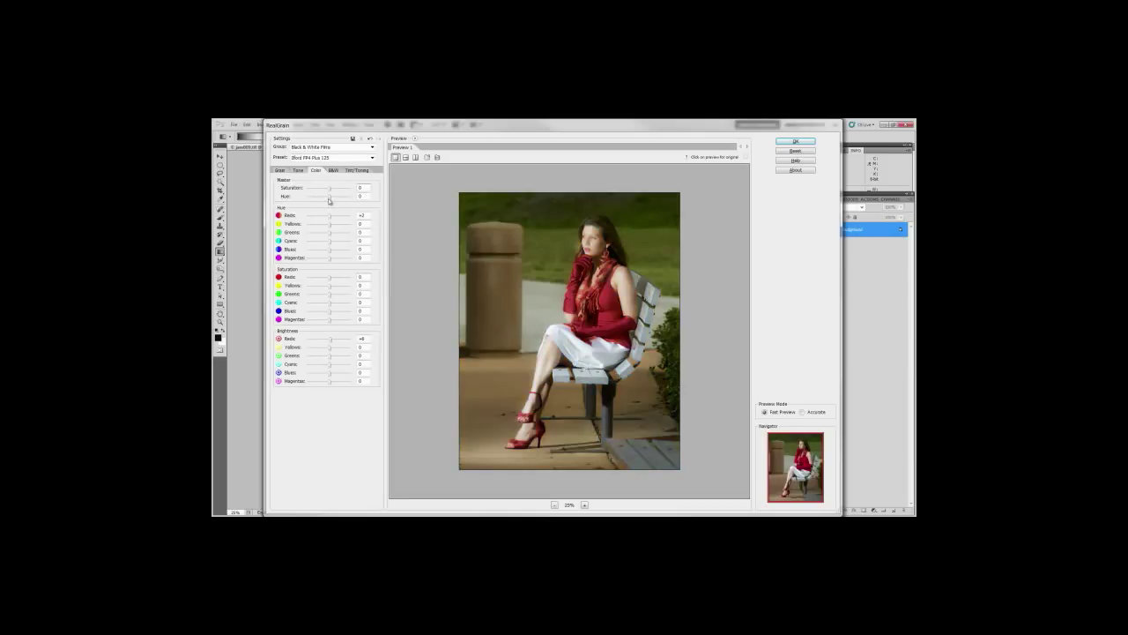
# Step: Try out the master hue adjustment, and test the reds brightness at +100 and at about -98
pyautogui.click(329, 201)
pyautogui.moveTo(328, 200)
pyautogui.mouseDown()
pyautogui.moveTo(306, 202)
pyautogui.moveTo(351, 204)
pyautogui.moveTo(331, 202)
pyautogui.mouseUp()
pyautogui.moveTo(331, 342); pyautogui.dragTo(349, 344)
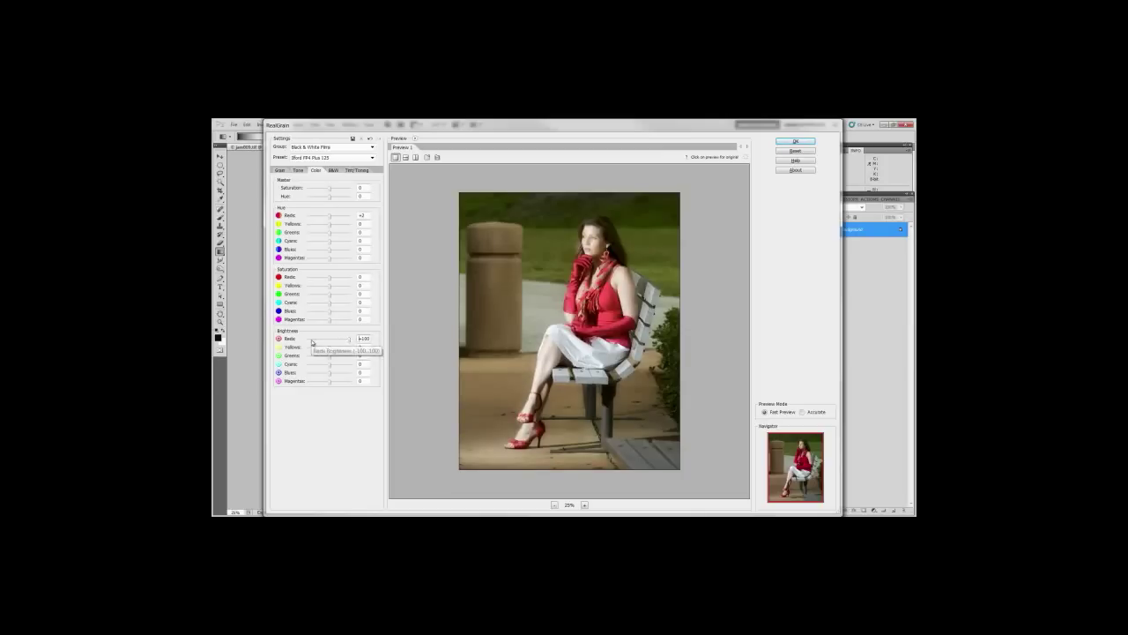
pyautogui.click(311, 342)
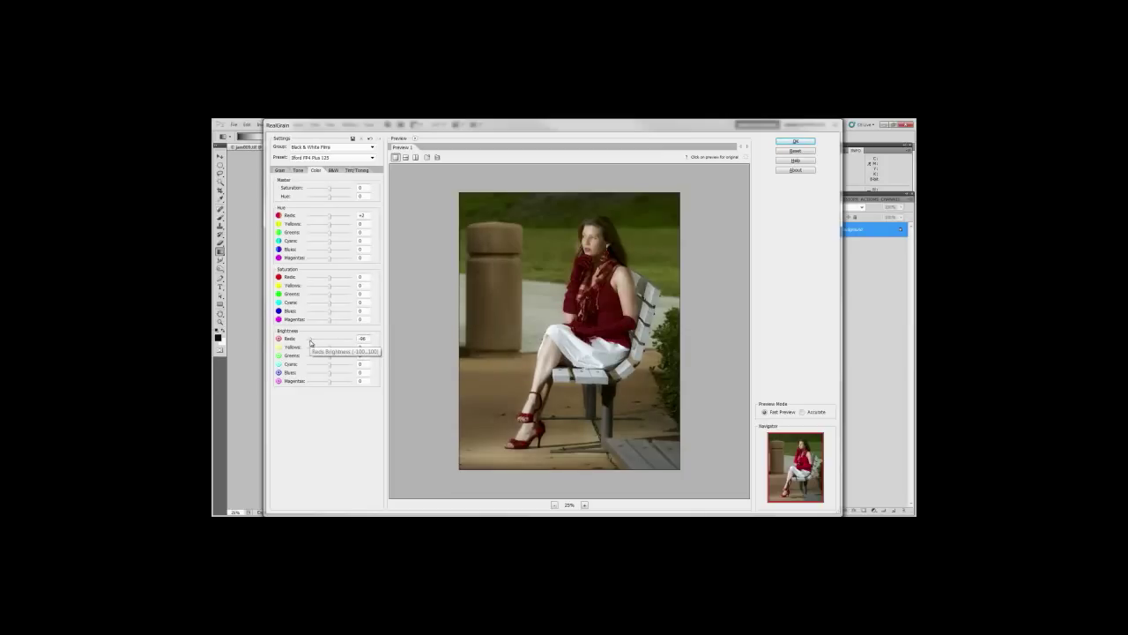
# Step: Reset the Ilford FP4 Plus 125 preset's color adjustments and compare the photo with black and white conversion off and on
pyautogui.click(309, 177)
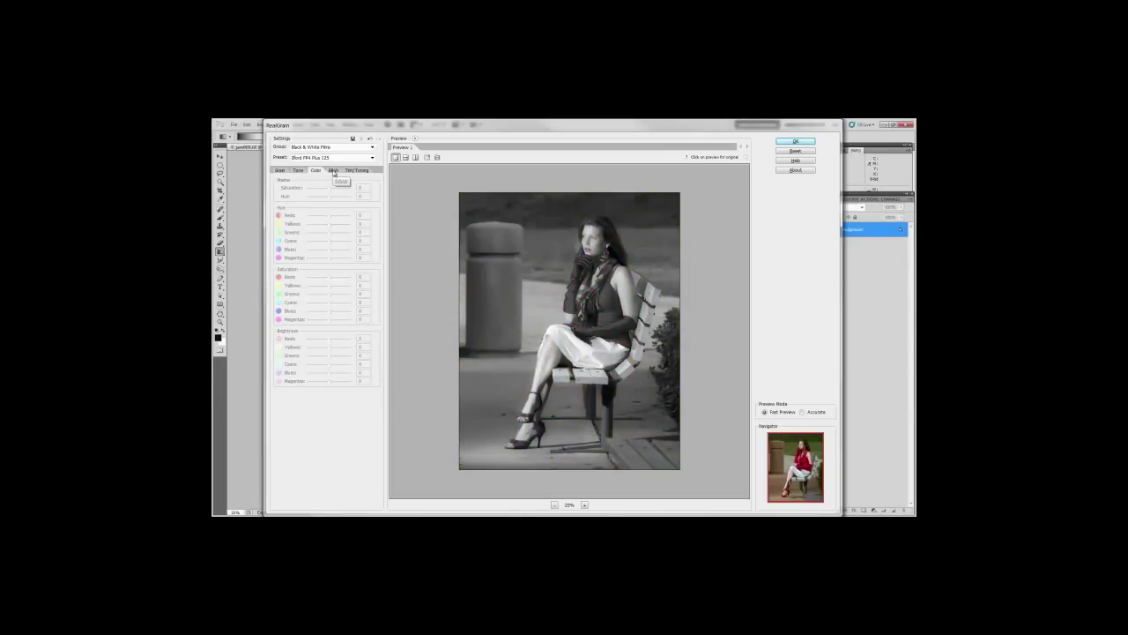
pyautogui.click(334, 170)
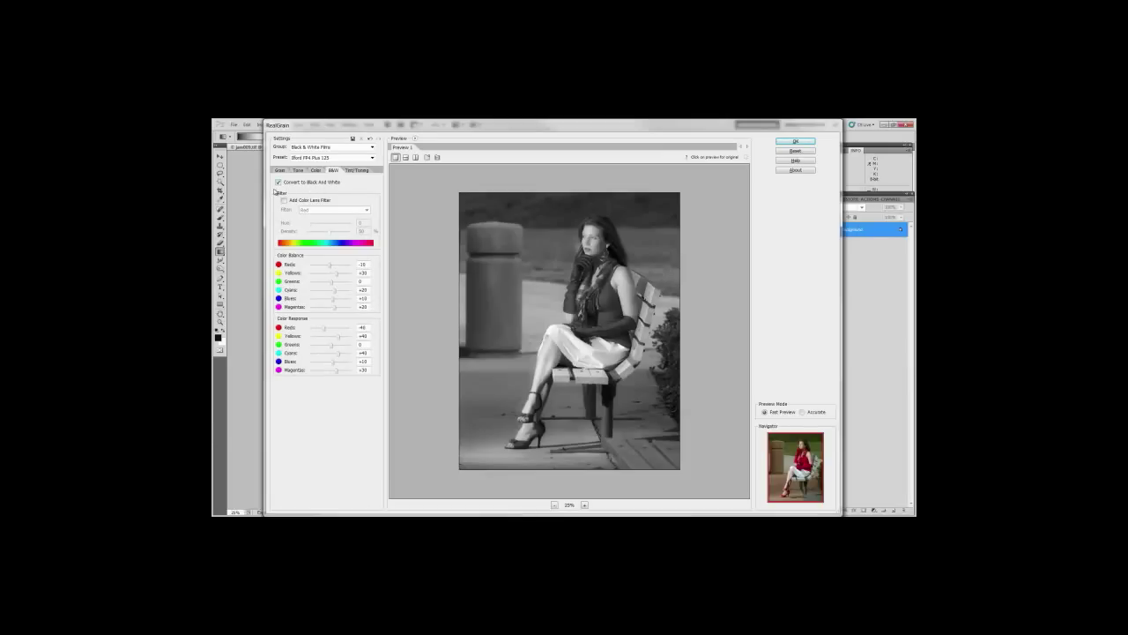
pyautogui.click(278, 182)
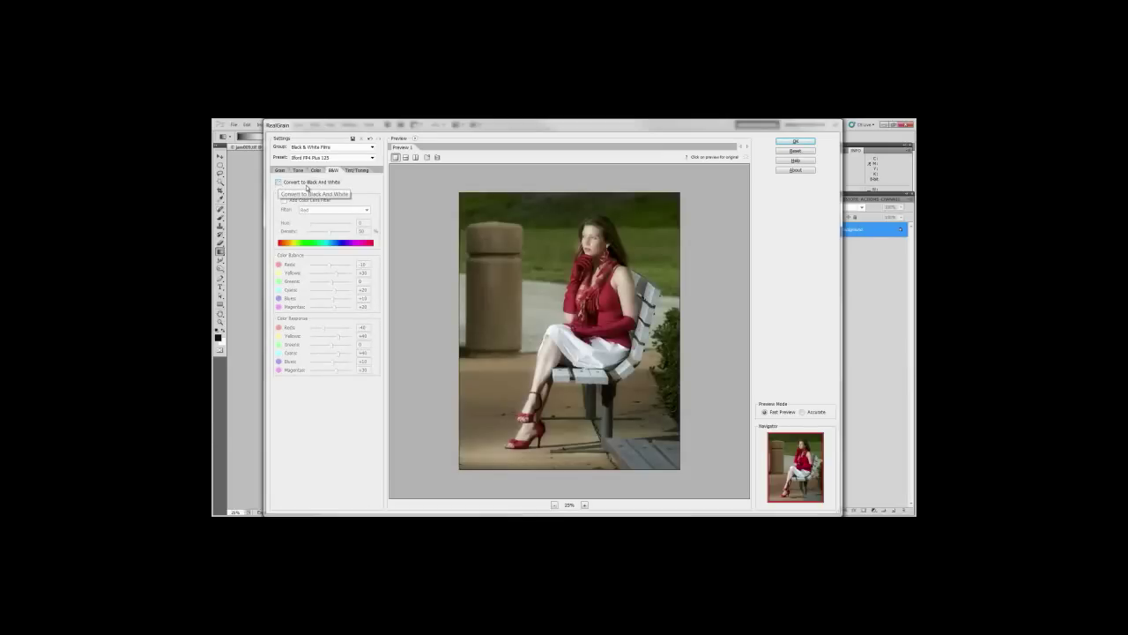
pyautogui.click(278, 182)
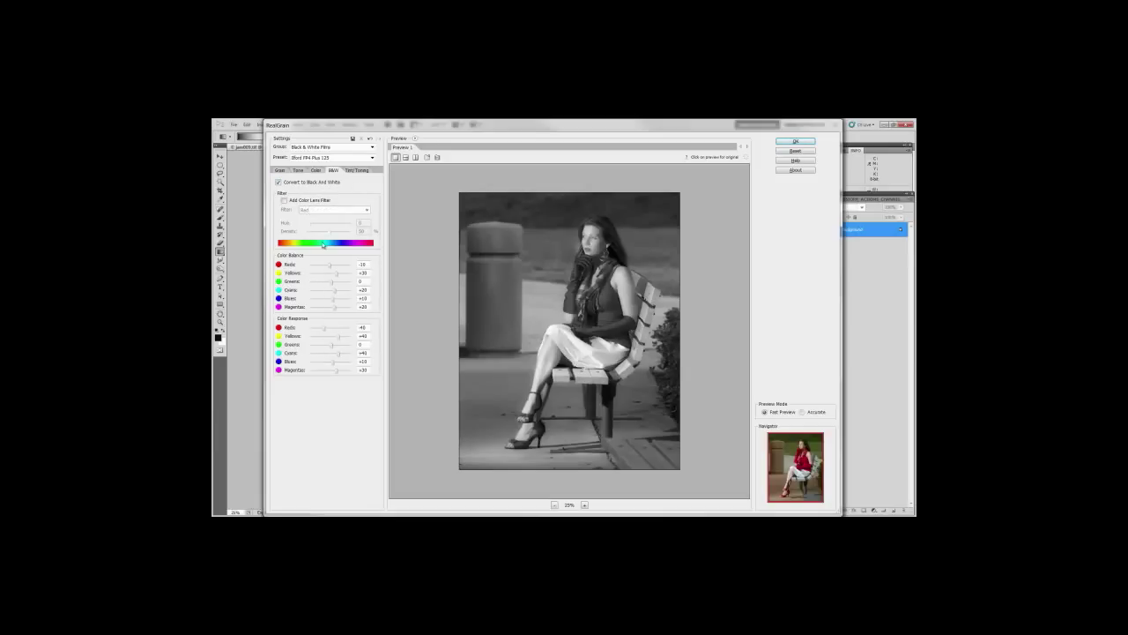
# Step: Add a color lens filter to the black and white conversion, compare it off and on, and set its hue to 244
pyautogui.click(284, 201)
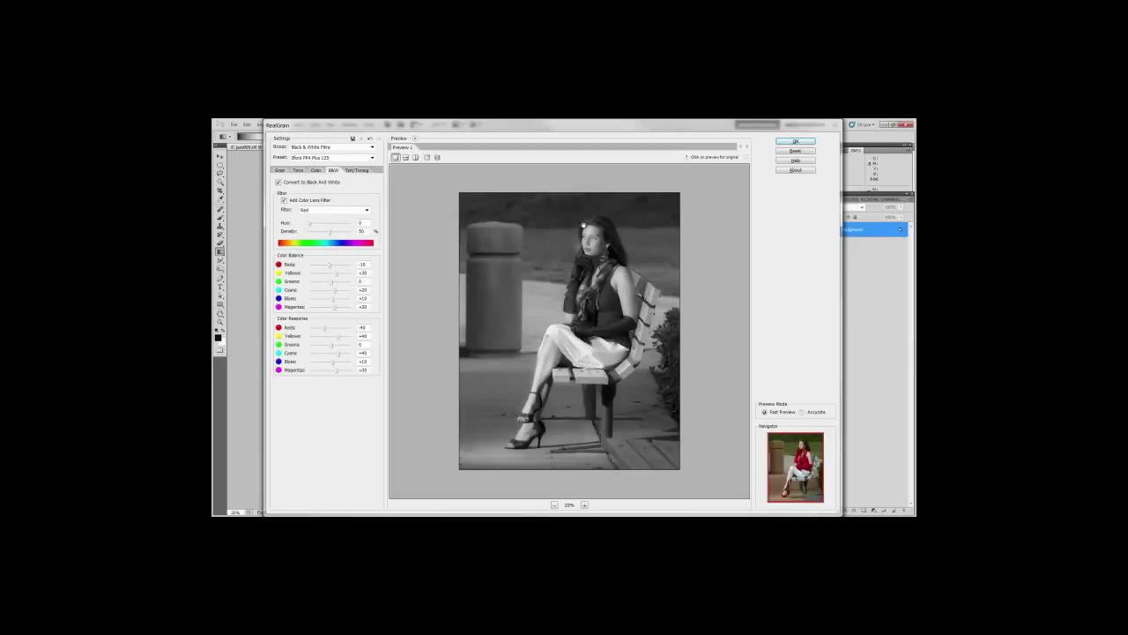
pyautogui.click(284, 201)
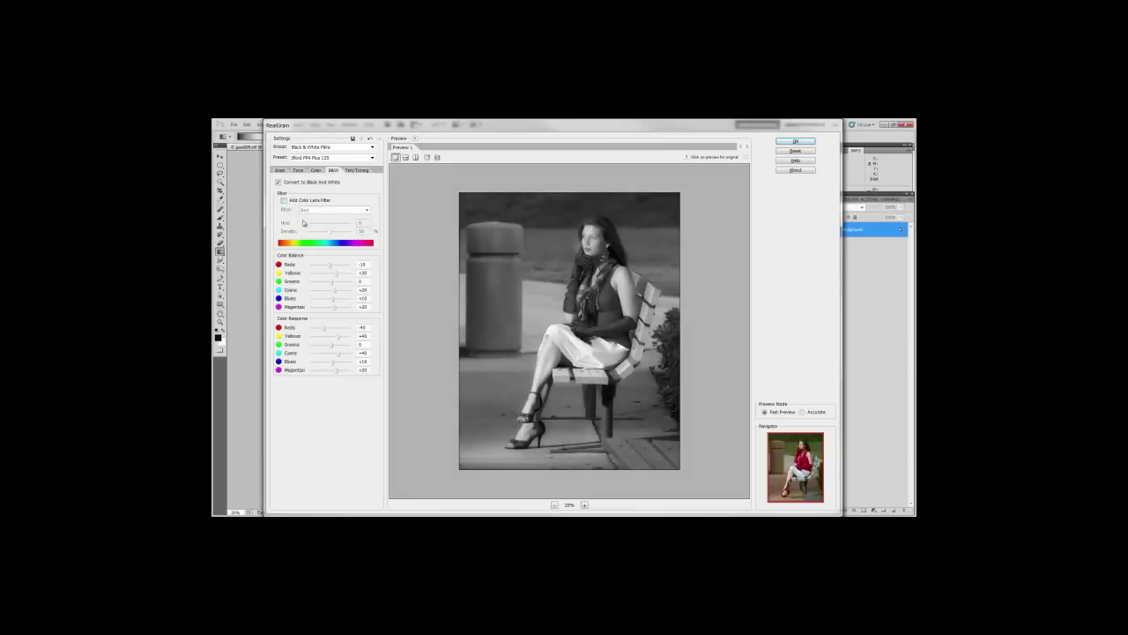
pyautogui.click(284, 201)
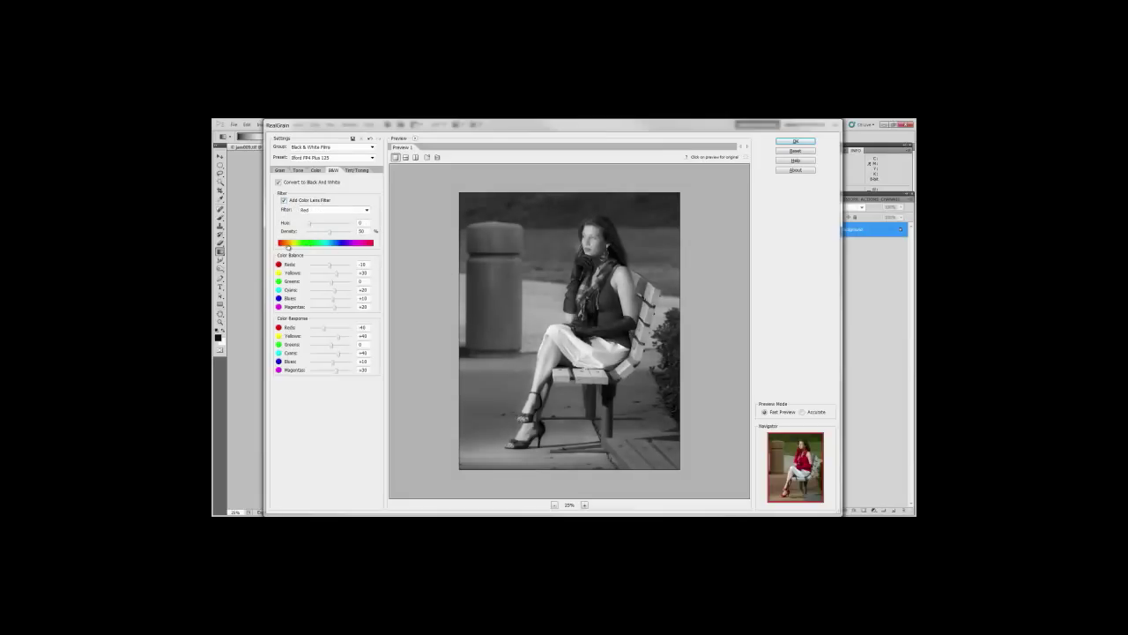
pyautogui.moveTo(280, 246)
pyautogui.mouseDown()
pyautogui.moveTo(375, 242)
pyautogui.moveTo(301, 246)
pyautogui.moveTo(343, 227)
pyautogui.mouseUp()
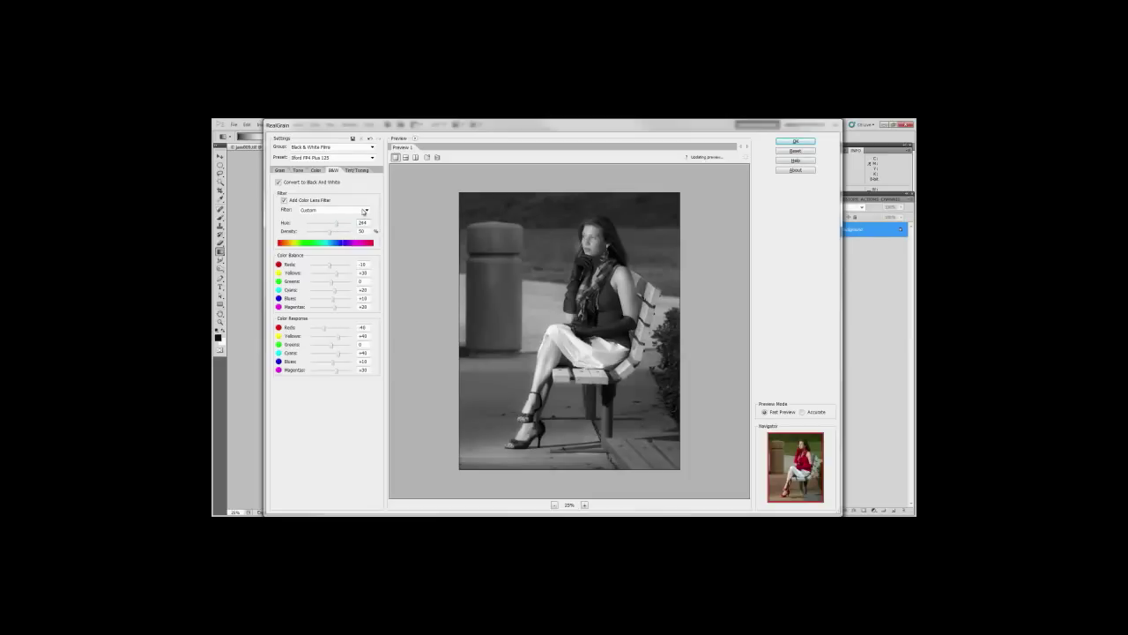
# Step: Try the Magenta lens filter, step through the other filter colors to Yellow, and turn the color lens filter off
pyautogui.click(367, 209)
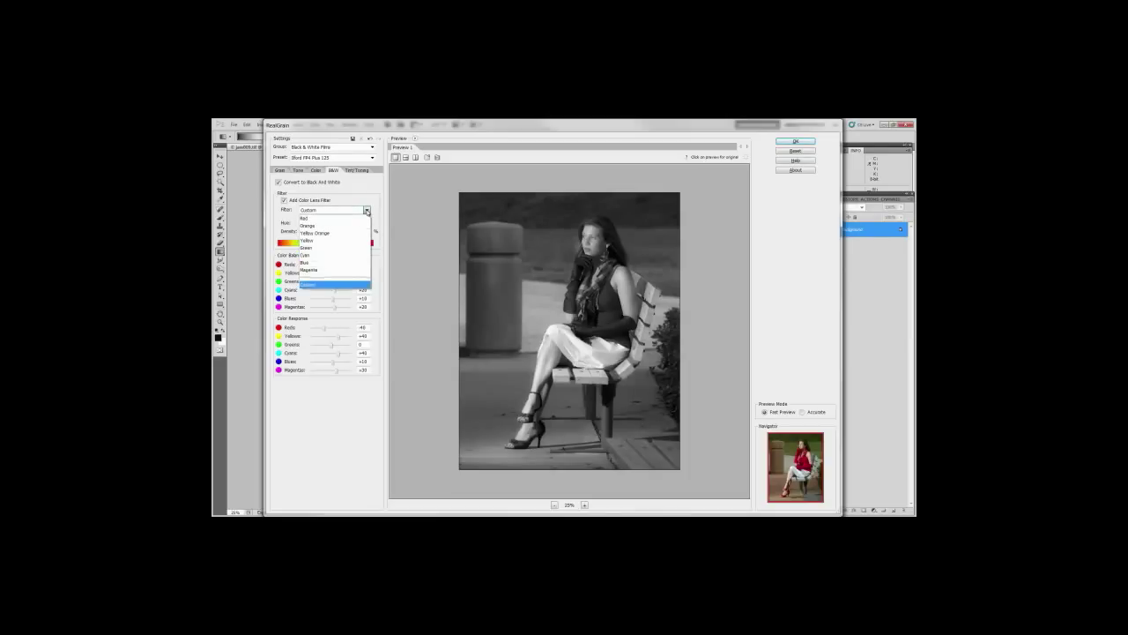
pyautogui.click(327, 271)
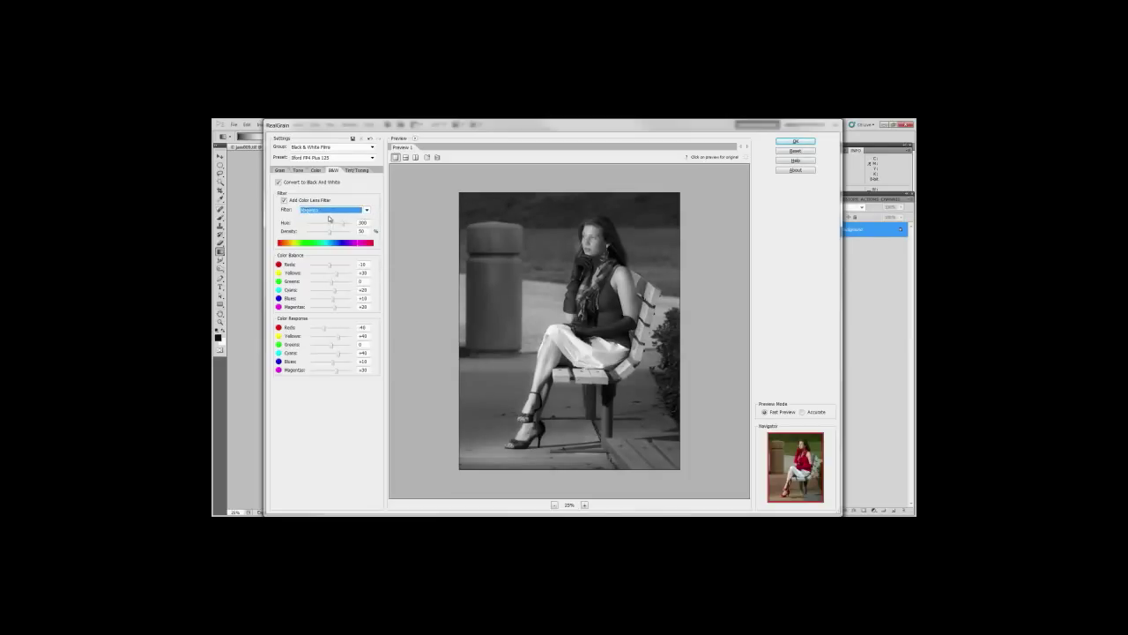
pyautogui.press('Up')
pyautogui.press('Up')
pyautogui.press('Up')
pyautogui.press('Up')
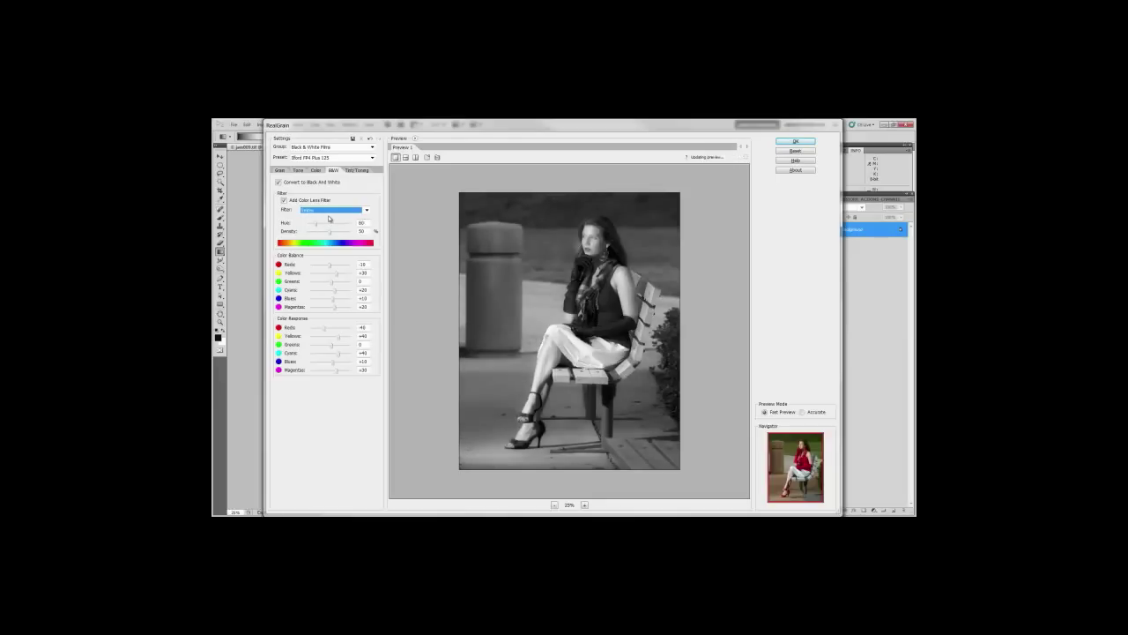
pyautogui.press('Up')
pyautogui.press('Up')
pyautogui.press('Down')
pyautogui.press('Down')
pyautogui.press('Down')
pyautogui.press('Down')
pyautogui.click(283, 200)
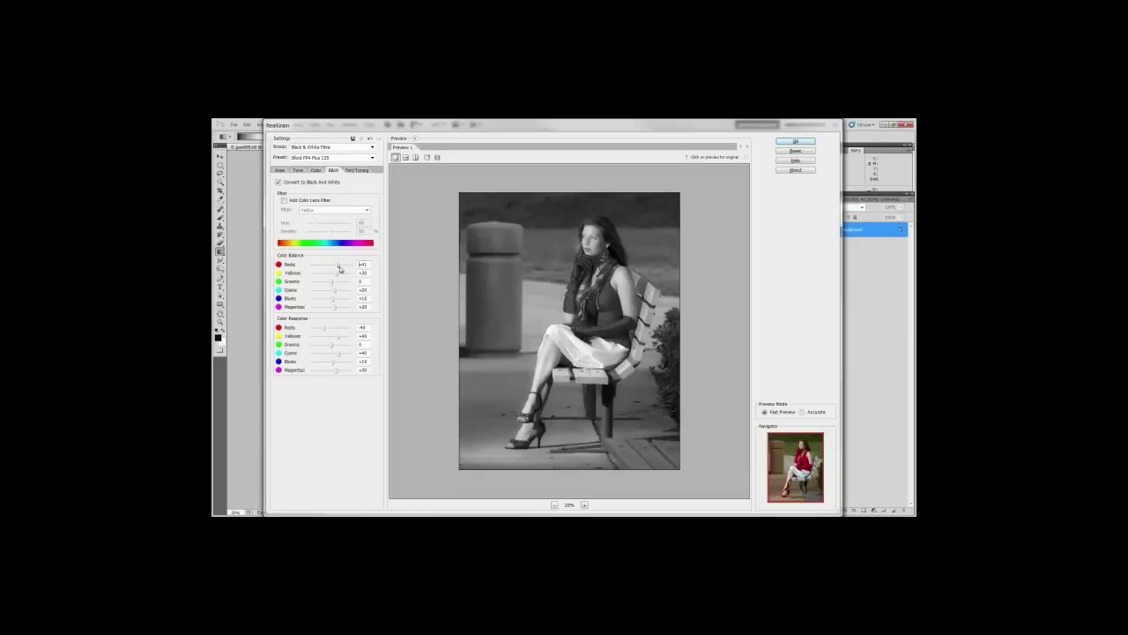
# Step: Set the reds color balance to +100 and compare the reds color response at +100 and -100, ending at +100
pyautogui.moveTo(339, 264); pyautogui.dragTo(354, 267)
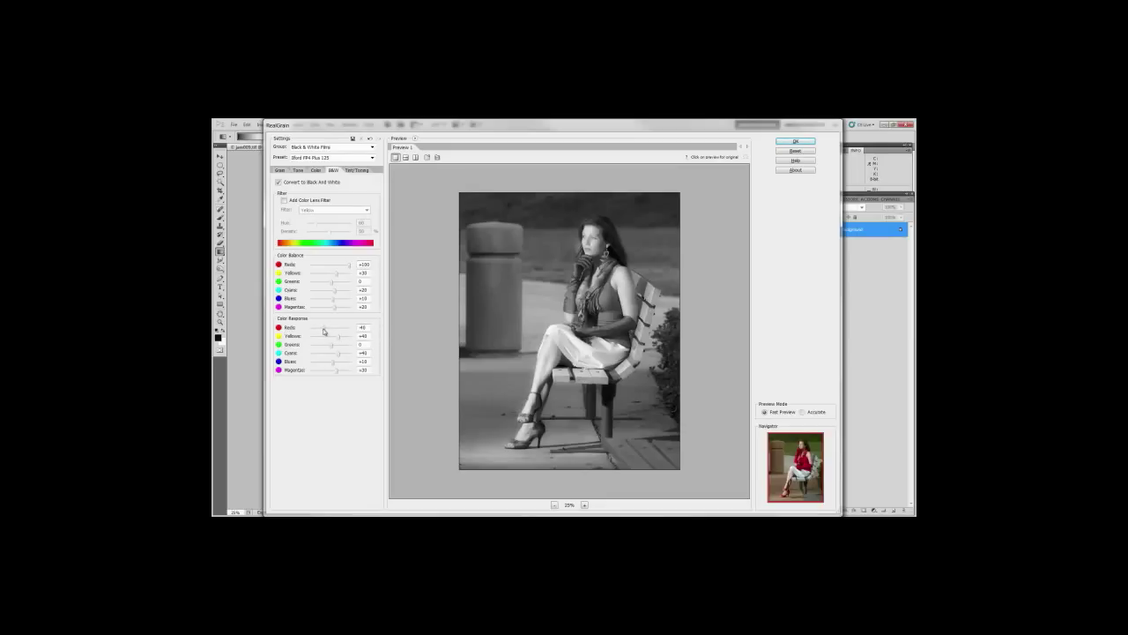
pyautogui.moveTo(323, 330); pyautogui.dragTo(351, 332)
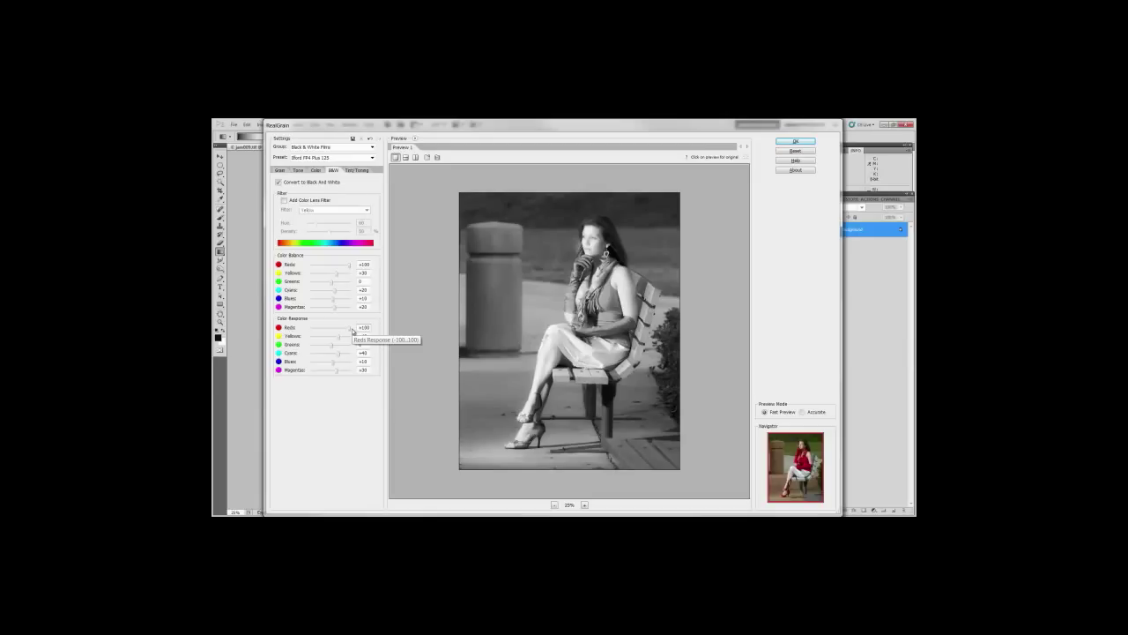
pyautogui.moveTo(350, 332); pyautogui.dragTo(304, 336)
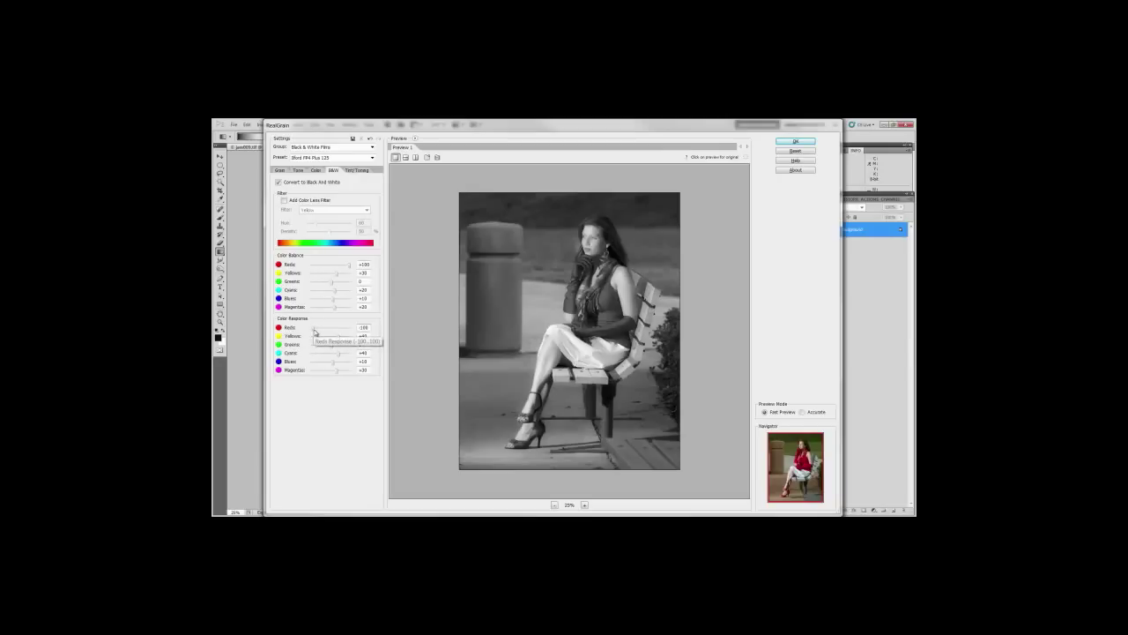
pyautogui.moveTo(313, 332); pyautogui.dragTo(361, 326)
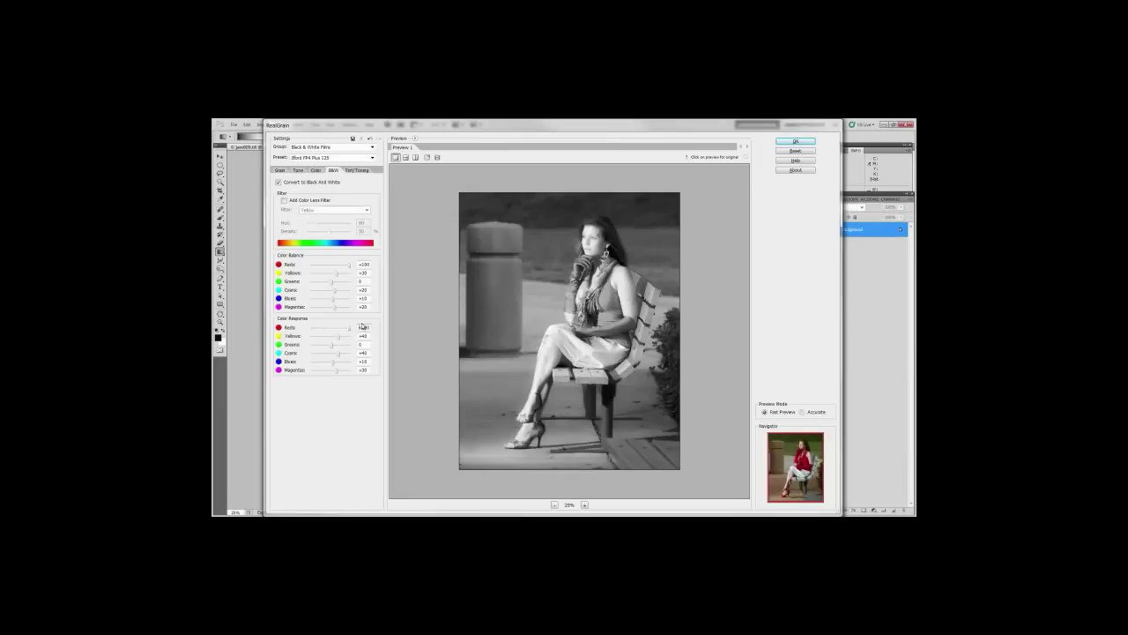
# Step: Apply the Sepia toner to both the shadows and the highlights
pyautogui.click(356, 171)
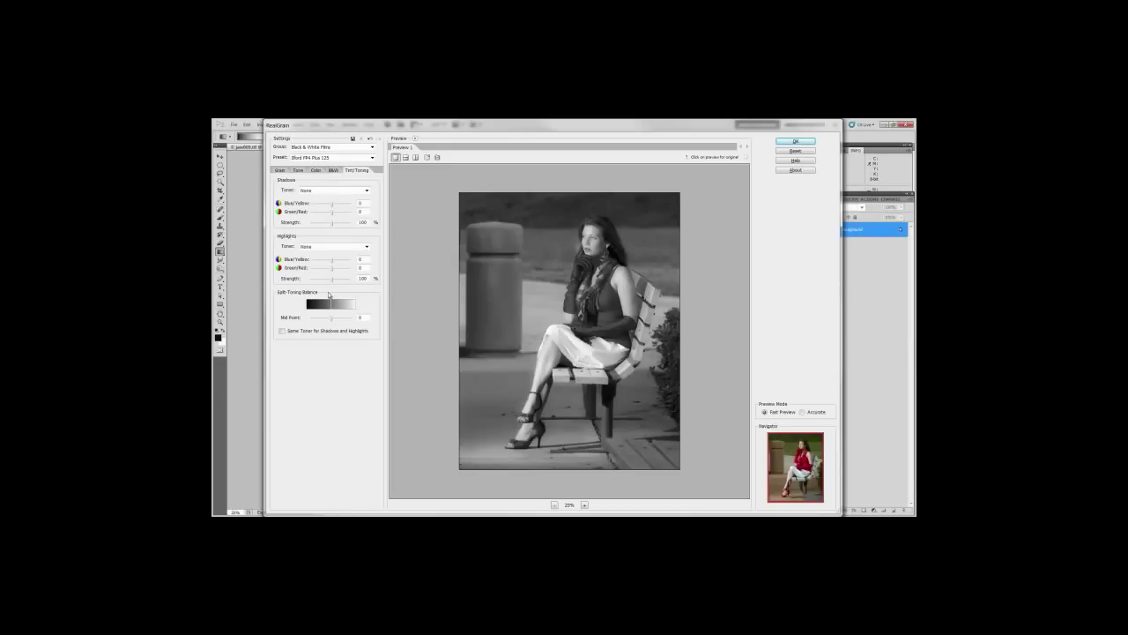
pyautogui.click(325, 191)
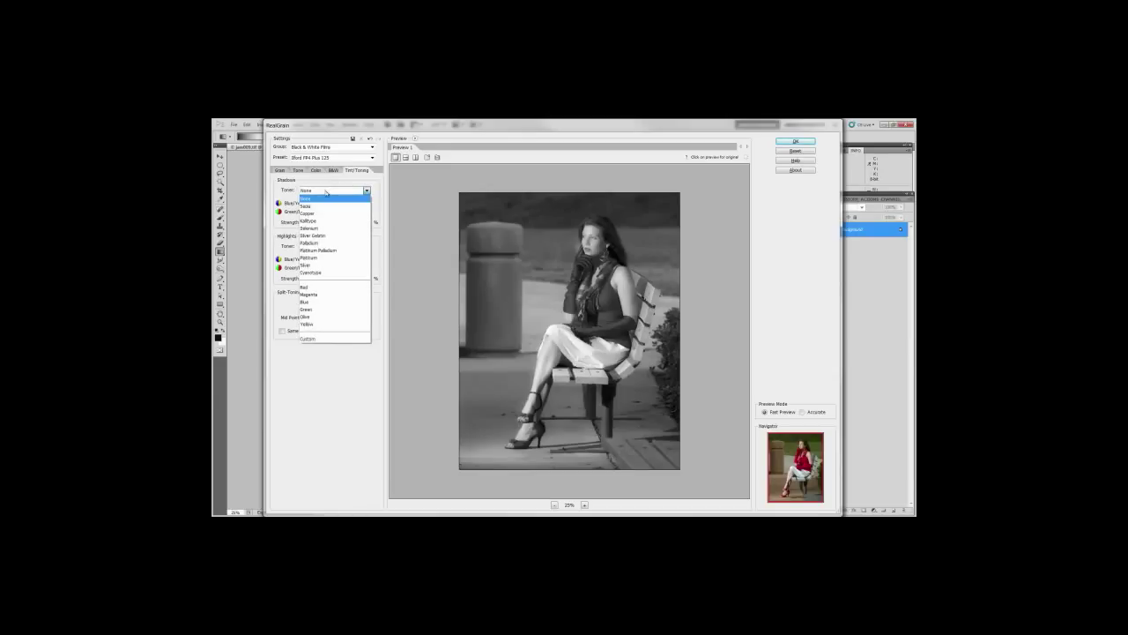
pyautogui.click(318, 206)
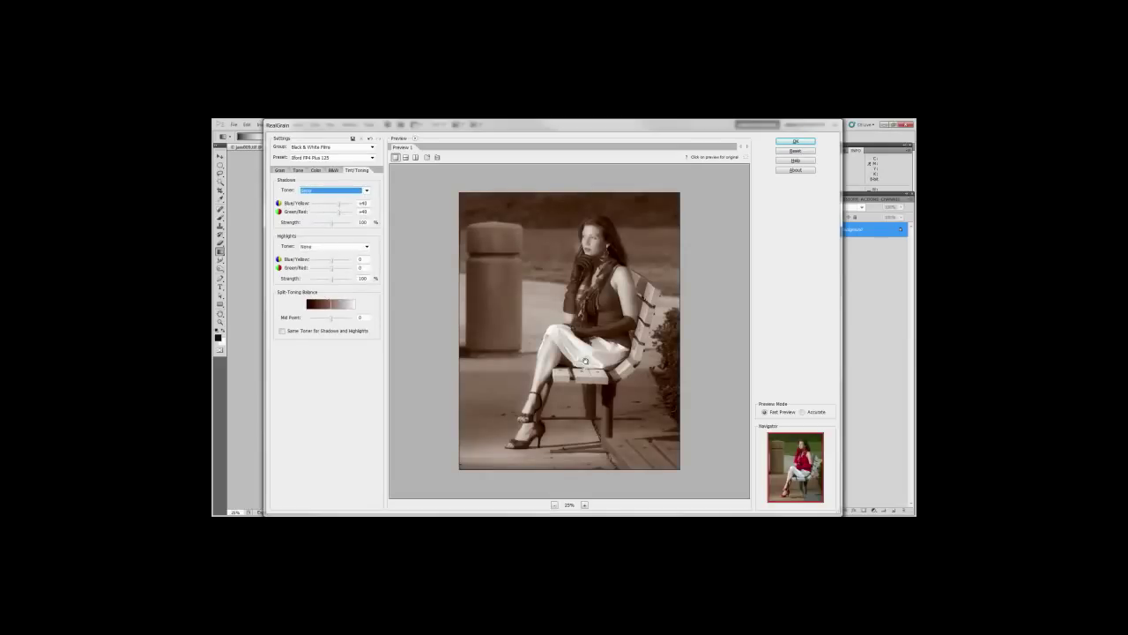
pyautogui.click(350, 249)
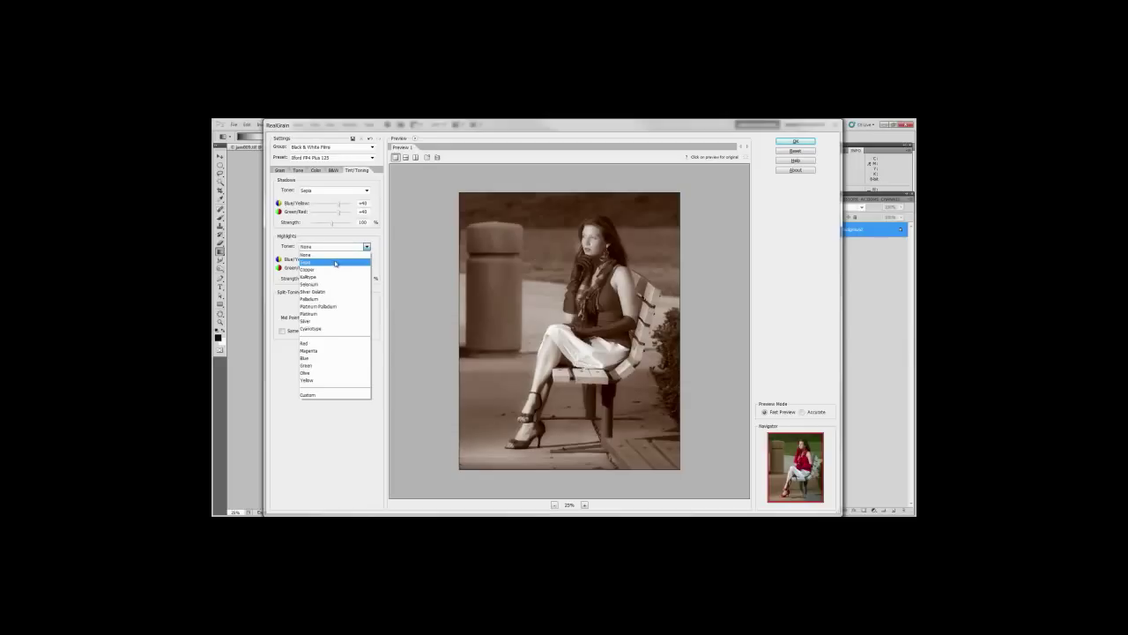
pyautogui.click(335, 262)
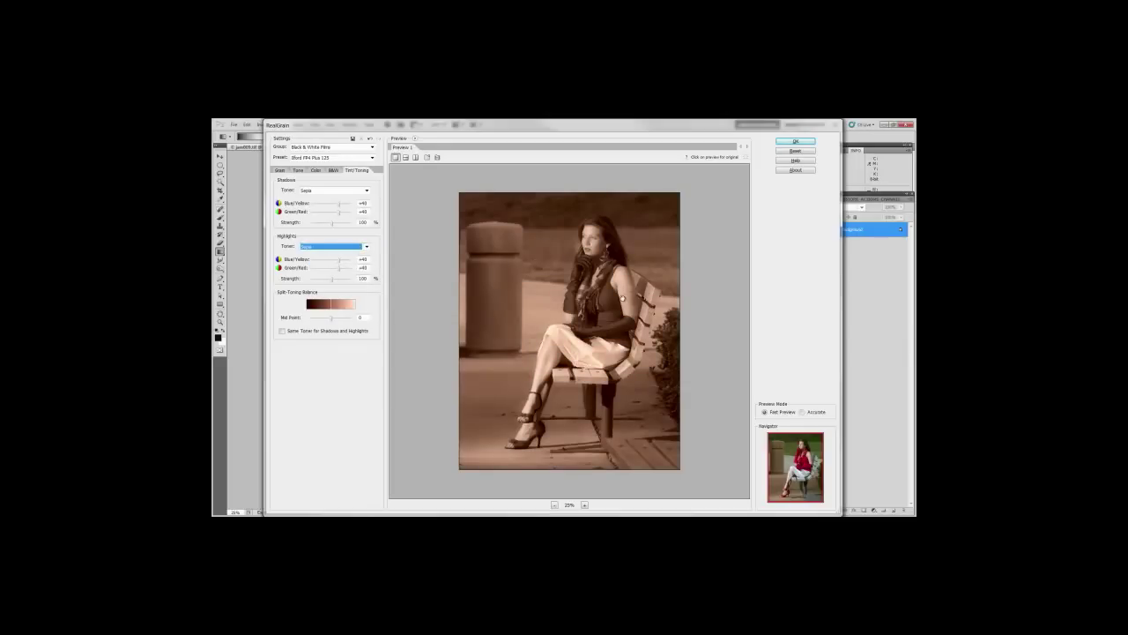
# Step: Set the highlights toner back to None and step the shadows toner through Copper to Silver Gelatin
pyautogui.click(335, 250)
pyautogui.click(324, 191)
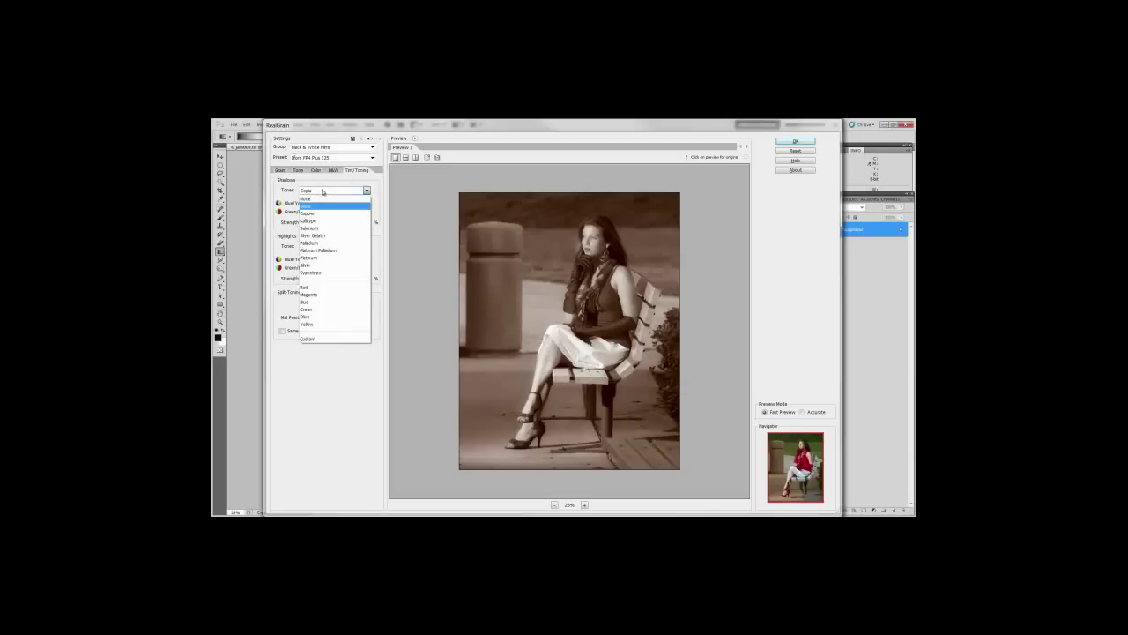
pyautogui.click(321, 196)
pyautogui.press('Down')
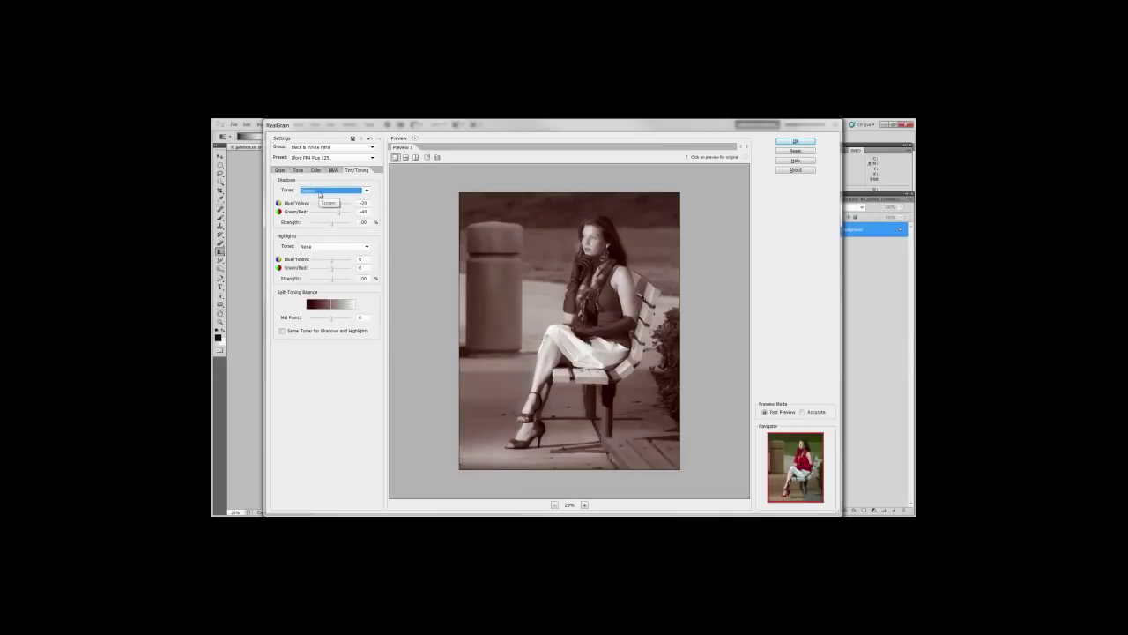
pyautogui.press('Down')
# Step: Test a stronger shadows toning, bring the strength down to about 92%, and raise the shadows blue/yellow balance to about +81
pyautogui.click(332, 226)
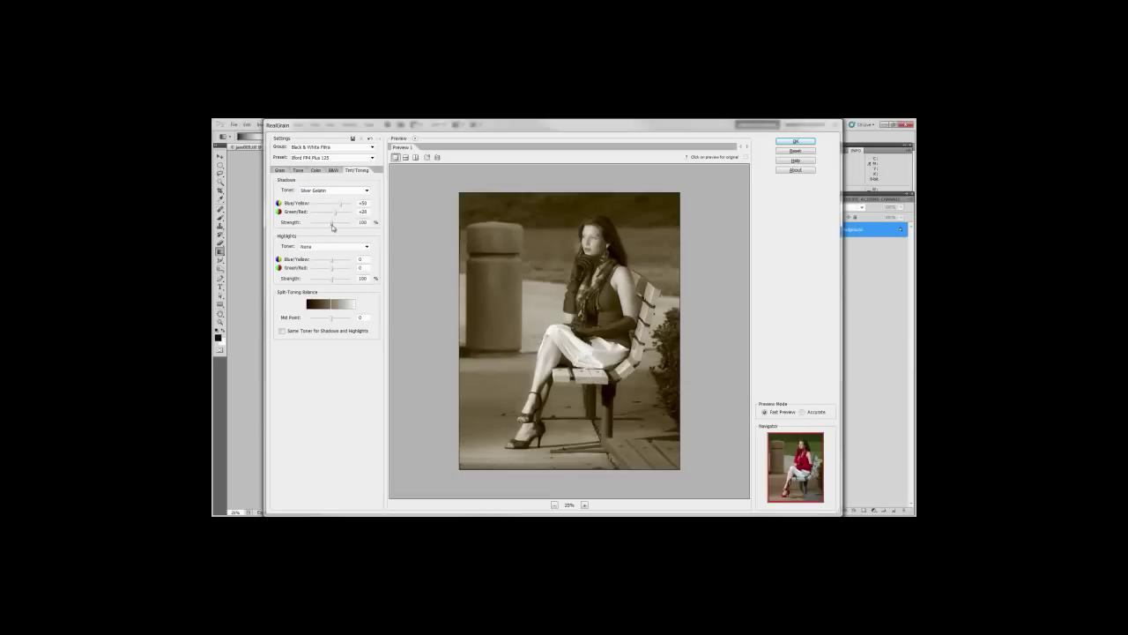
pyautogui.moveTo(332, 227); pyautogui.dragTo(364, 231)
pyautogui.moveTo(349, 225); pyautogui.dragTo(331, 228)
pyautogui.moveTo(340, 206)
pyautogui.mouseDown()
pyautogui.moveTo(323, 207)
pyautogui.moveTo(341, 206)
pyautogui.mouseUp()
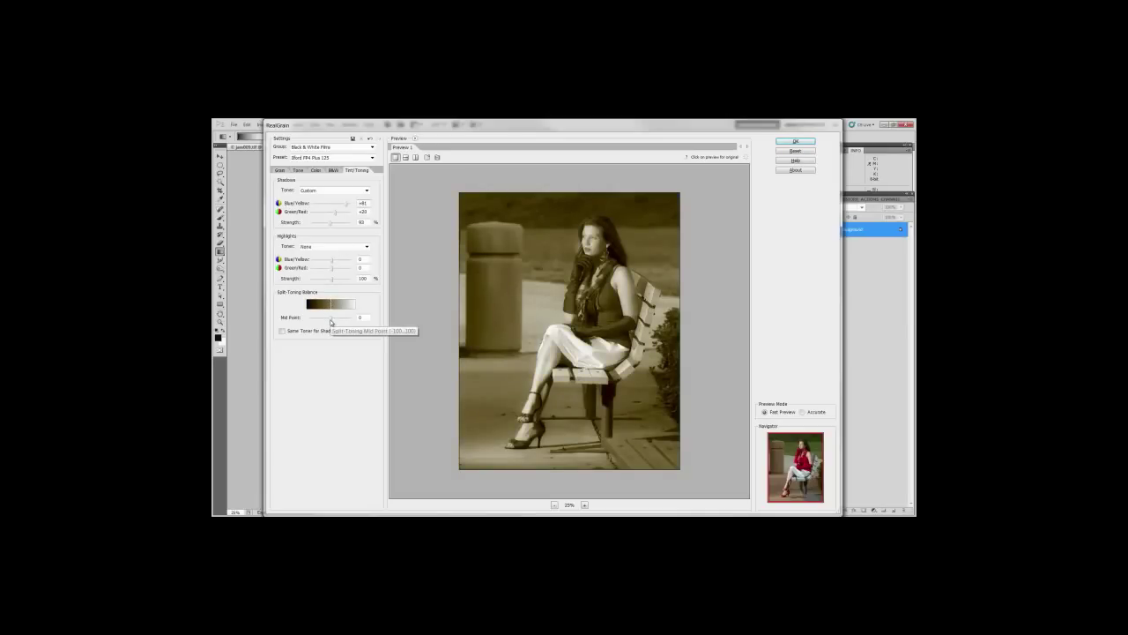
# Step: Compare the split toning mid point at -100 and +100, ending at +100
pyautogui.moveTo(331, 321); pyautogui.dragTo(307, 323)
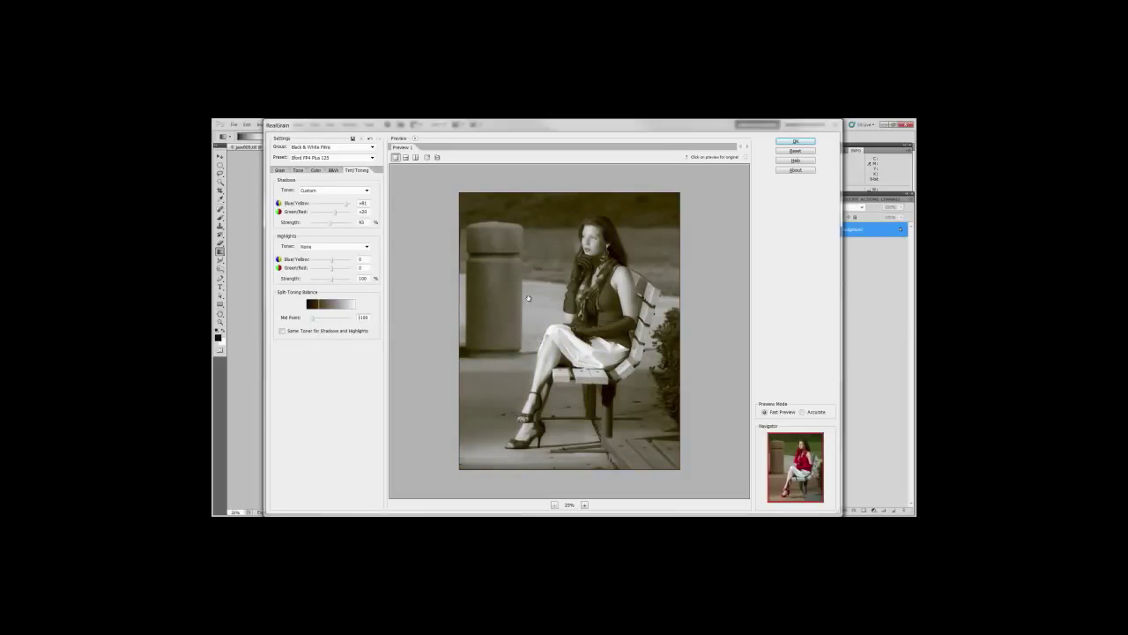
pyautogui.moveTo(313, 321); pyautogui.dragTo(362, 318)
# Step: Use the same toner for shadows and highlights and shift the shadows green/red balance toward green
pyautogui.click(281, 333)
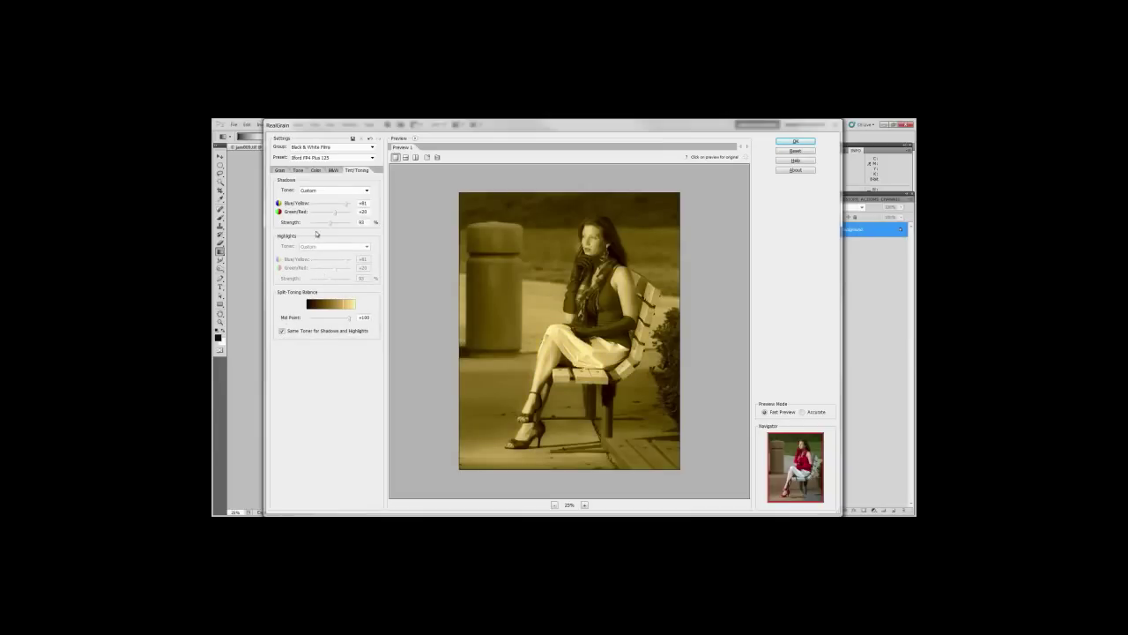
pyautogui.moveTo(335, 216); pyautogui.dragTo(325, 215)
pyautogui.moveTo(325, 213)
pyautogui.mouseDown()
pyautogui.moveTo(345, 216)
pyautogui.moveTo(323, 221)
pyautogui.mouseUp()
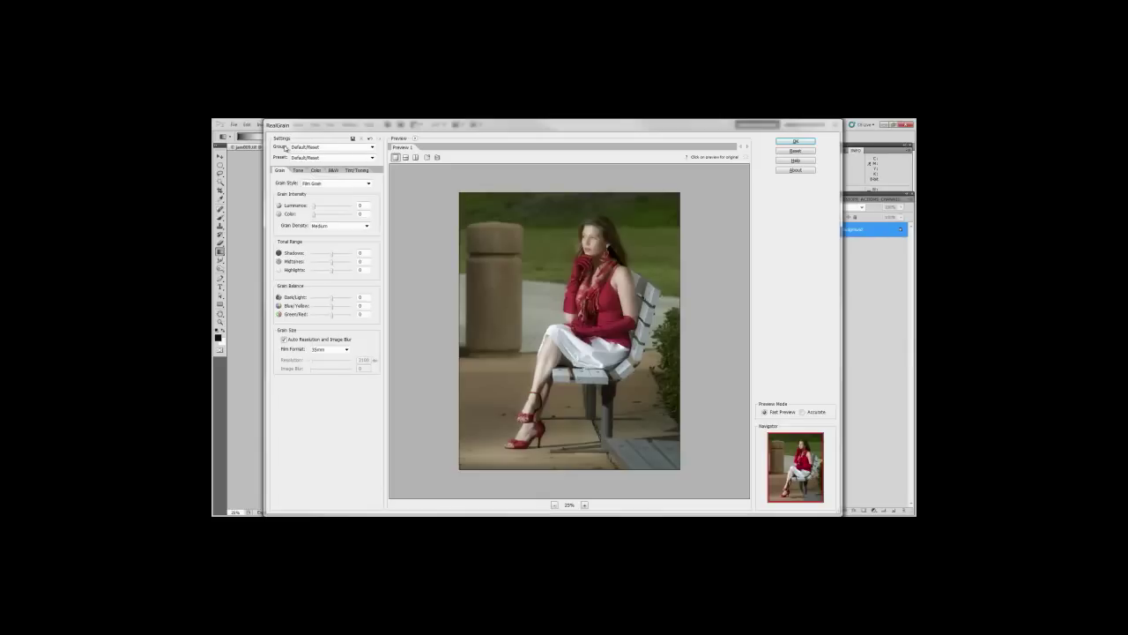
# Step: Switch the preset group to Color Films and look through its film presets, keeping Agfa Optima Prestige 400
pyautogui.click(372, 147)
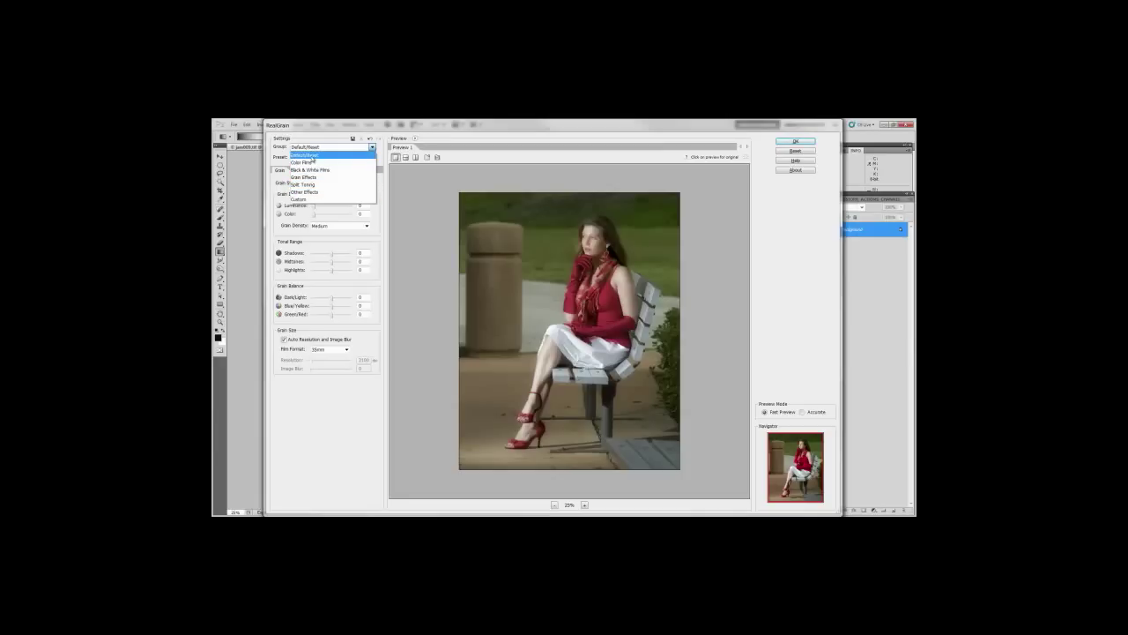
pyautogui.click(310, 163)
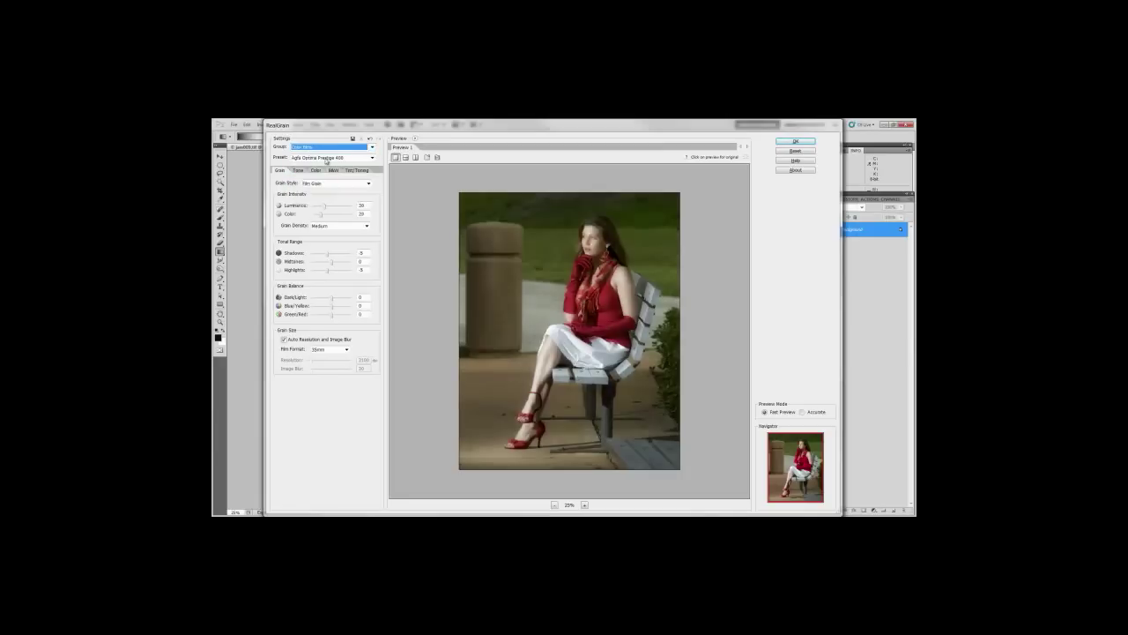
pyautogui.click(326, 158)
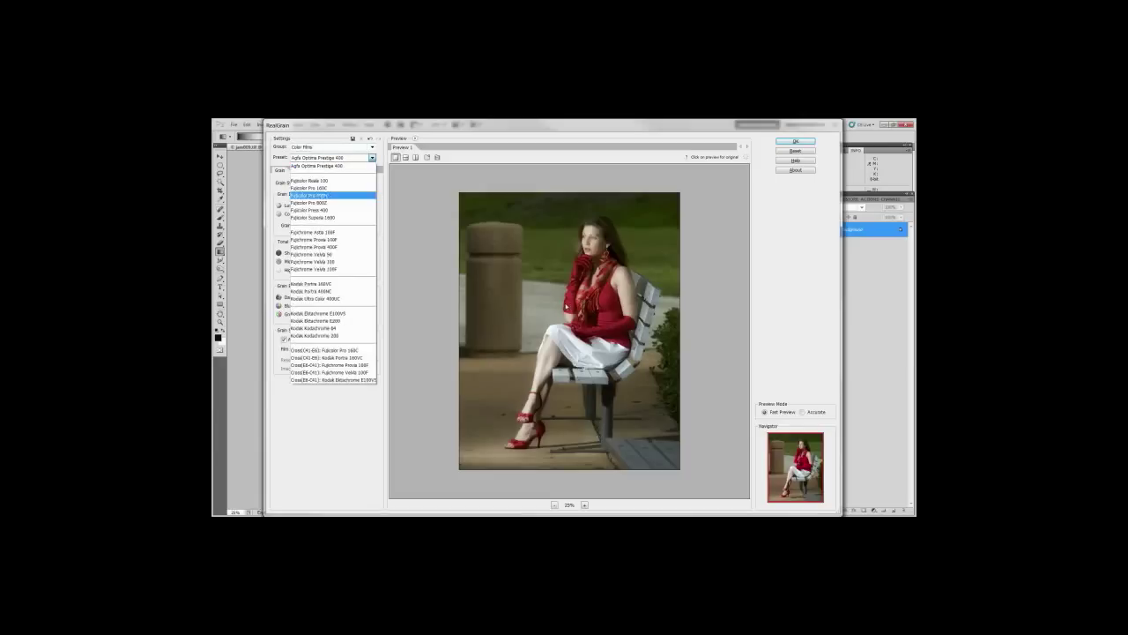
pyautogui.click(584, 506)
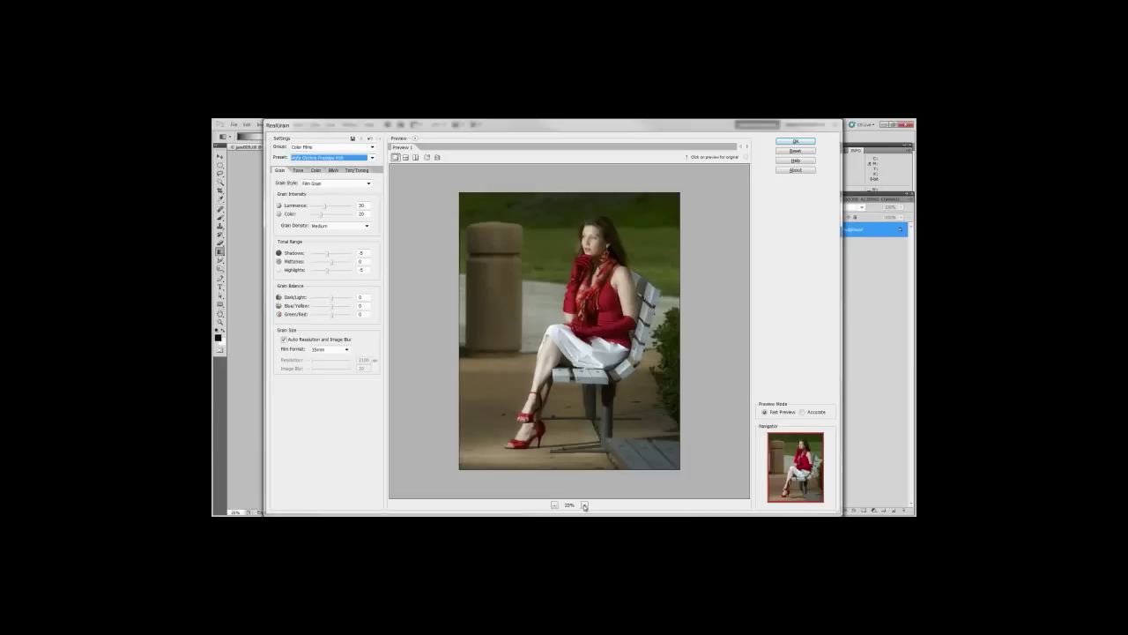
# Step: Apply the Fujicolor Reala 100 preset and view its effect on the woman's upper body at 50%
pyautogui.click(584, 506)
pyautogui.moveTo(583, 319); pyautogui.dragTo(578, 420)
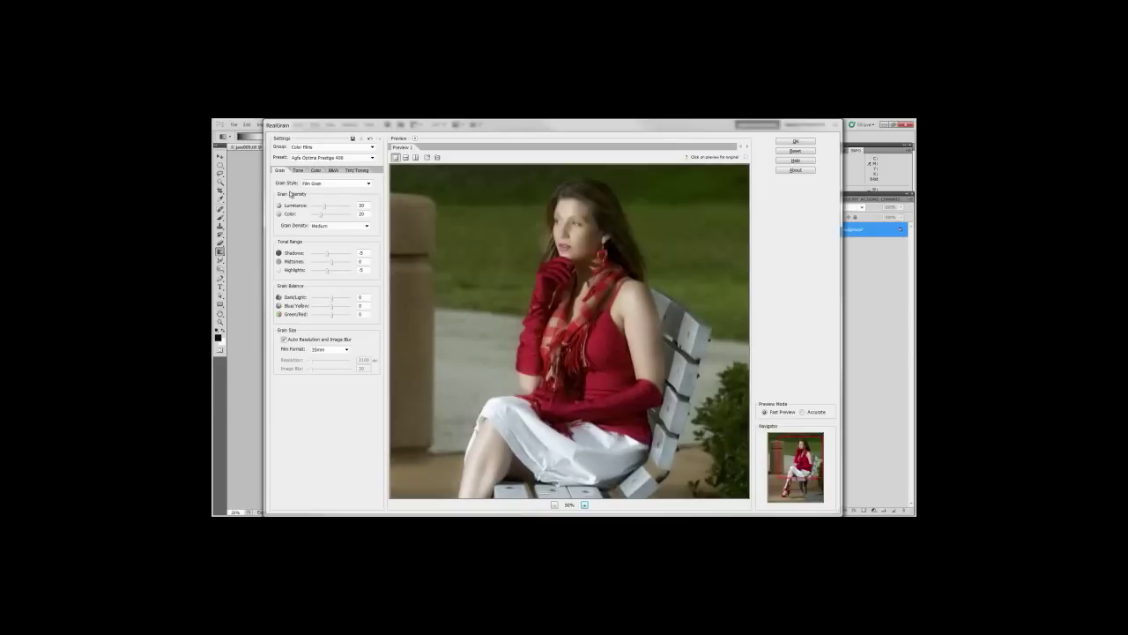
pyautogui.click(316, 158)
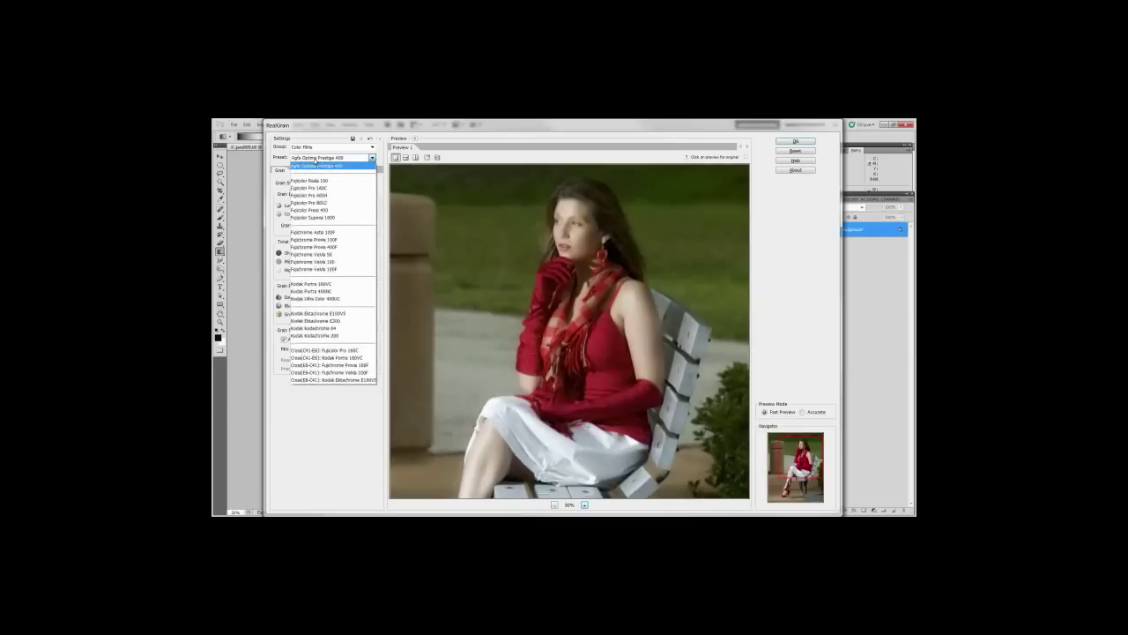
pyautogui.click(314, 182)
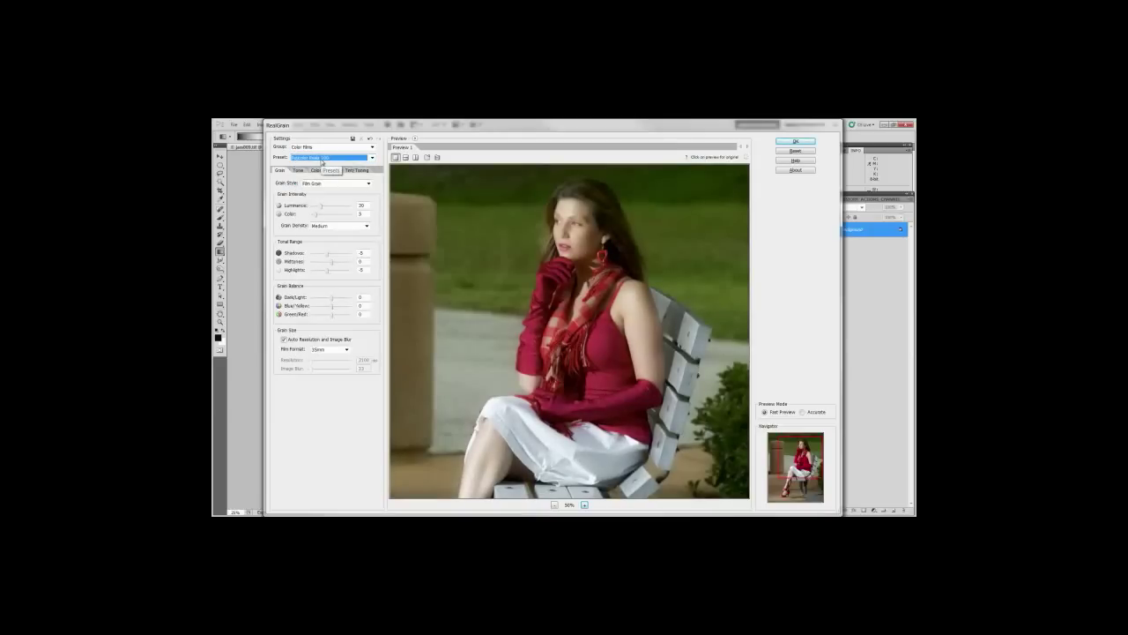
# Step: Try the Fujicolor presets one after another from Fujicolor Pro 160C through Fujicolor Superia 1600
pyautogui.press('Down')
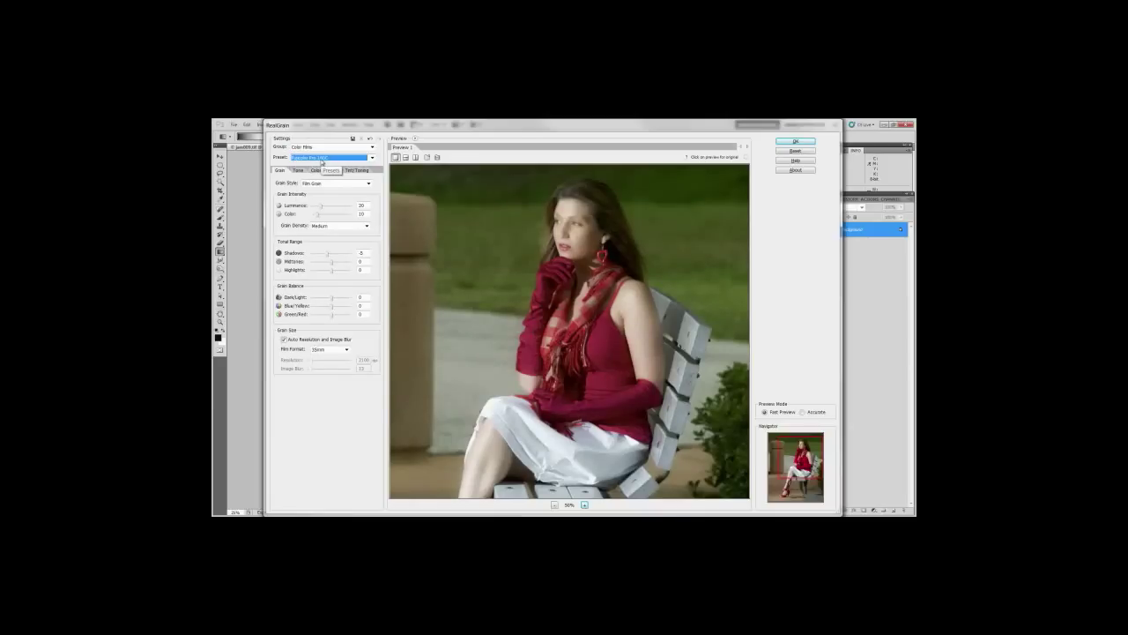
pyautogui.press('Down')
pyautogui.press('Down')
pyautogui.press('Down')
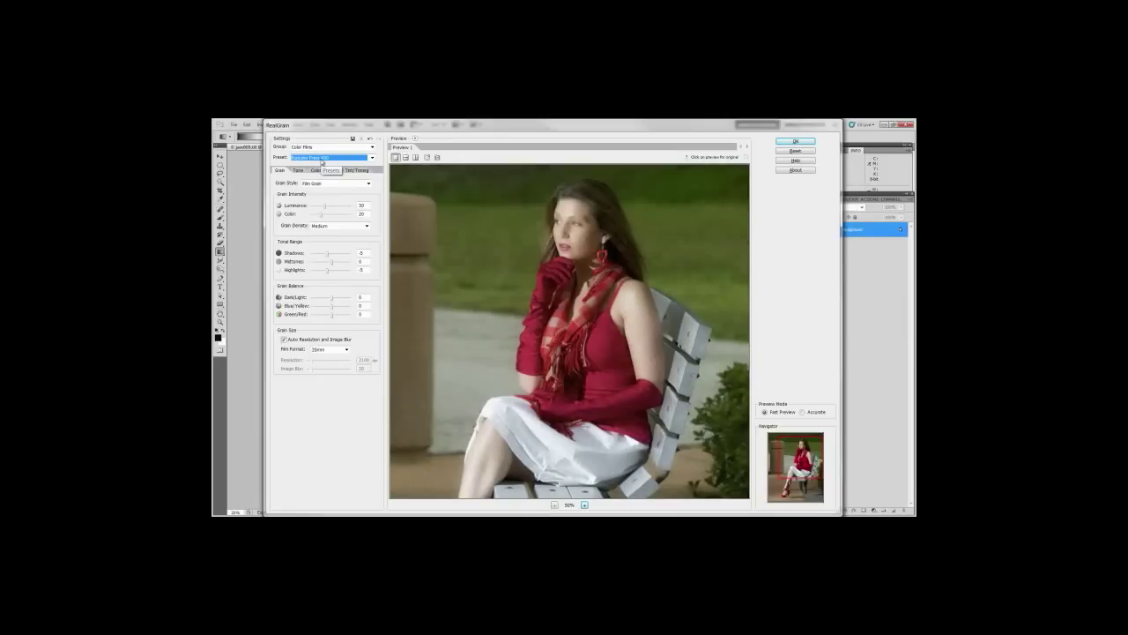
pyautogui.press('Down')
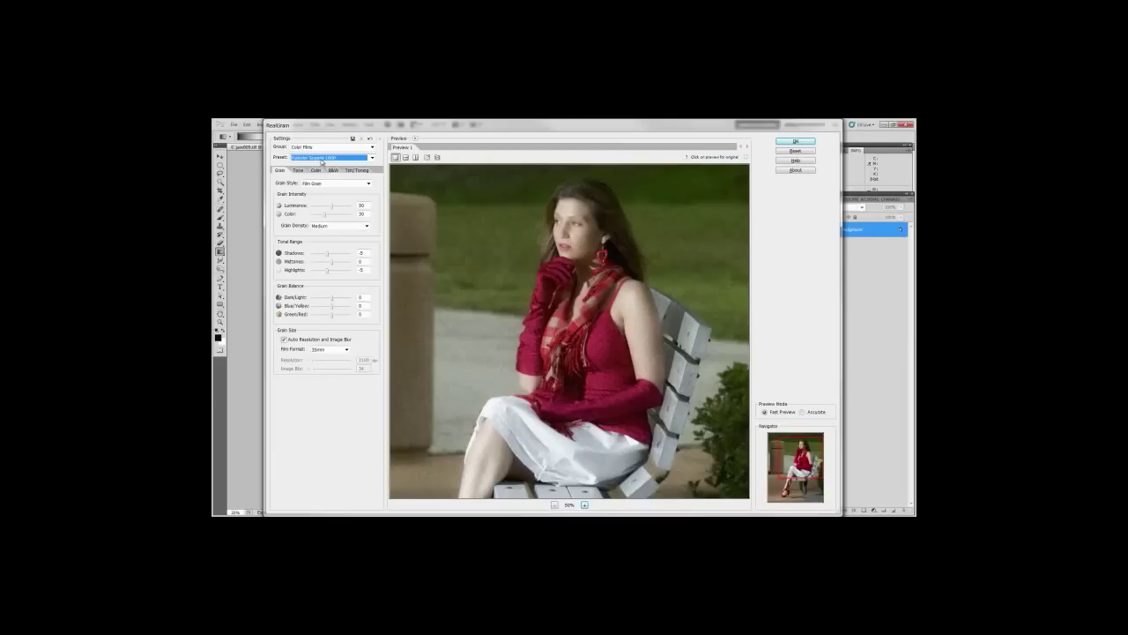
# Step: Go through the cross-processing presets from Cross(C41-E6): Fujicolor Pro 160C, keeping Cross(E6-C41): Fujichrome Velvia 100F
pyautogui.click(322, 160)
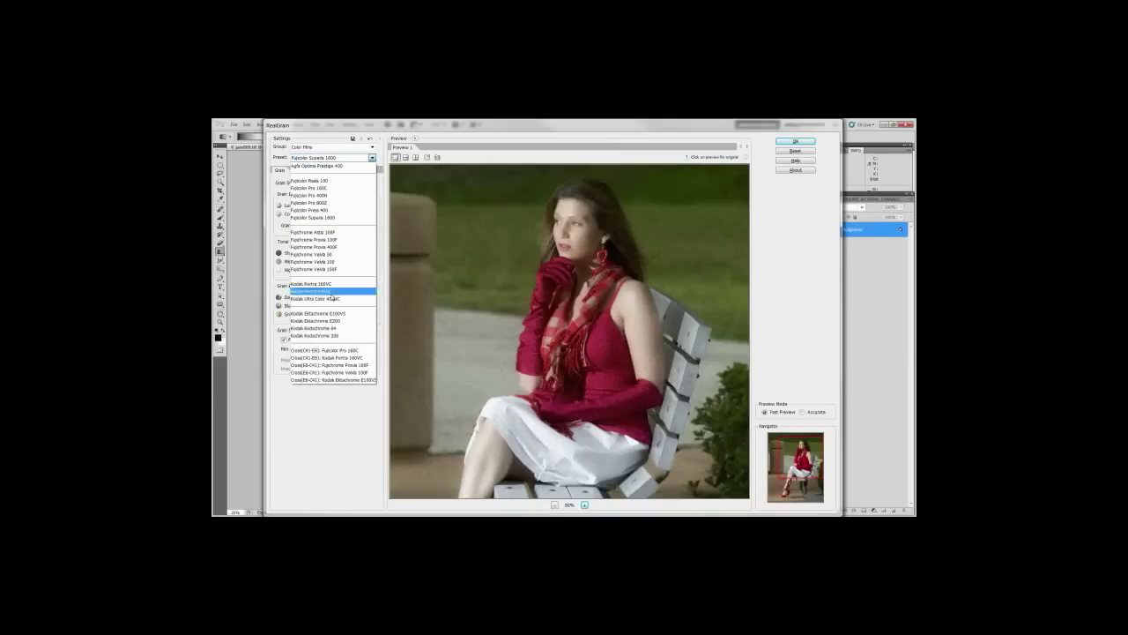
pyautogui.click(327, 350)
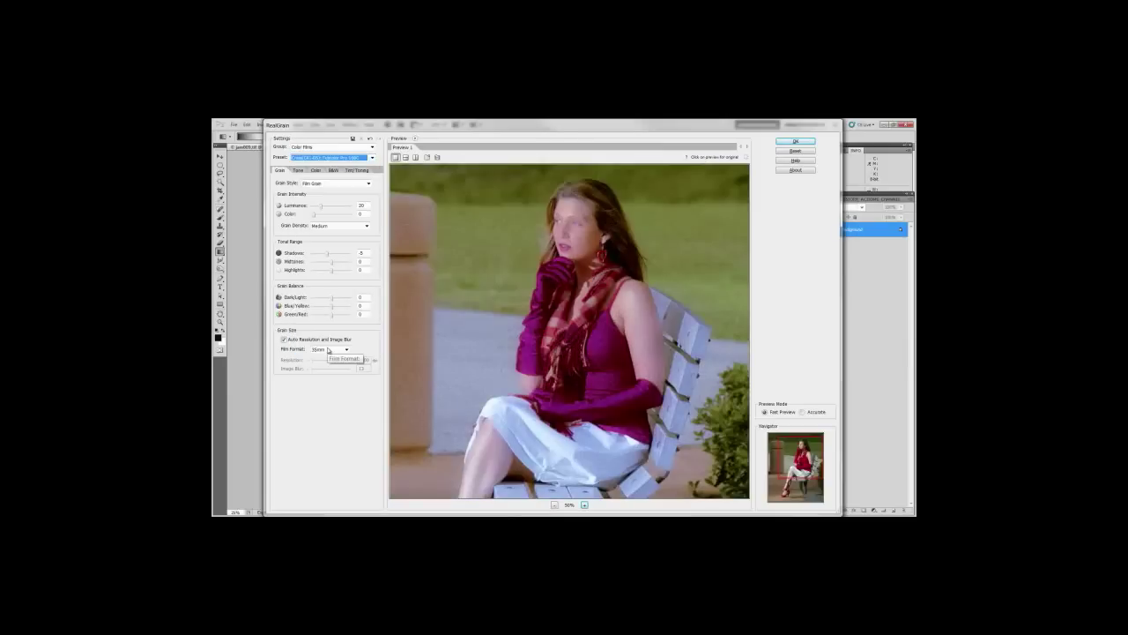
pyautogui.press('Down')
pyautogui.press('Down')
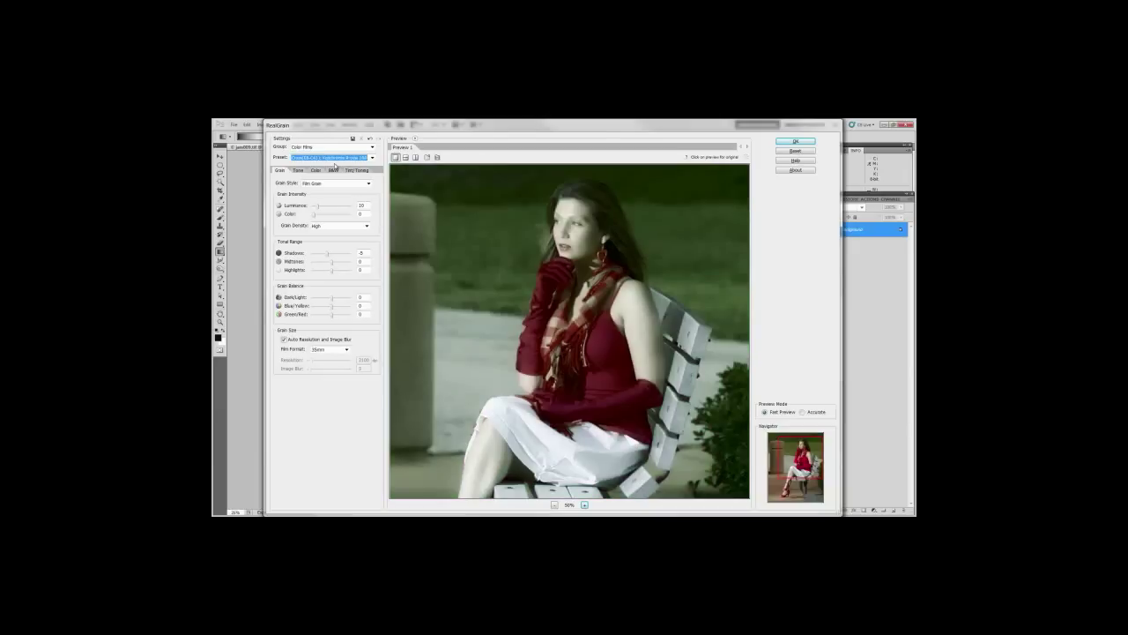
pyautogui.click(336, 159)
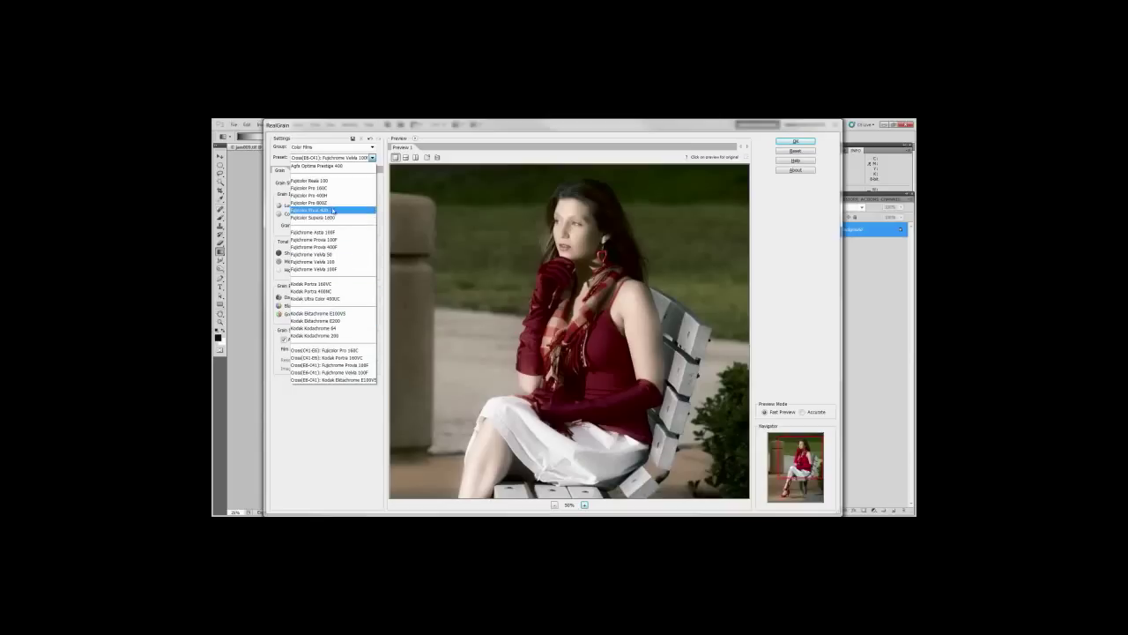
pyautogui.click(382, 157)
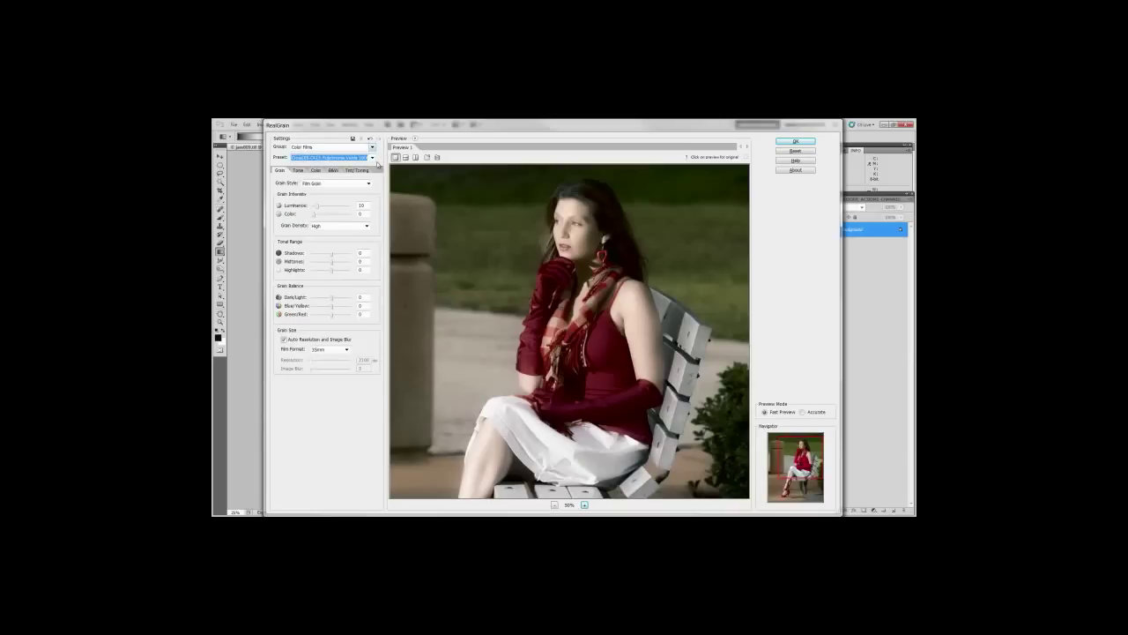
# Step: Switch the preset group to Black & White Films and apply the Kodak Tri-X 400TX preset
pyautogui.click(372, 147)
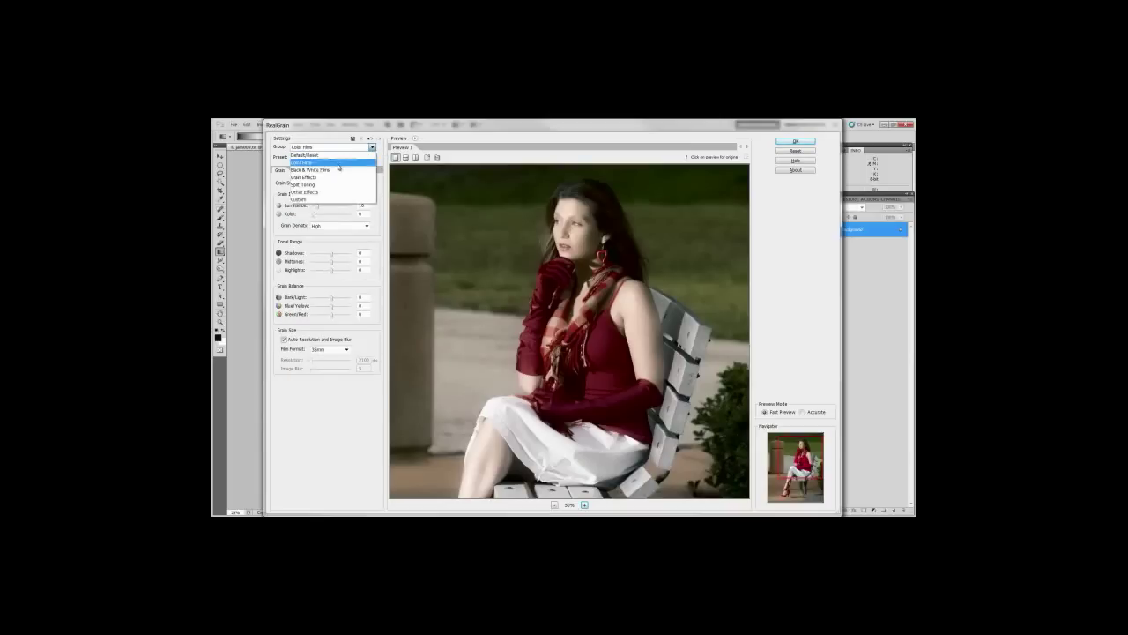
pyautogui.click(338, 169)
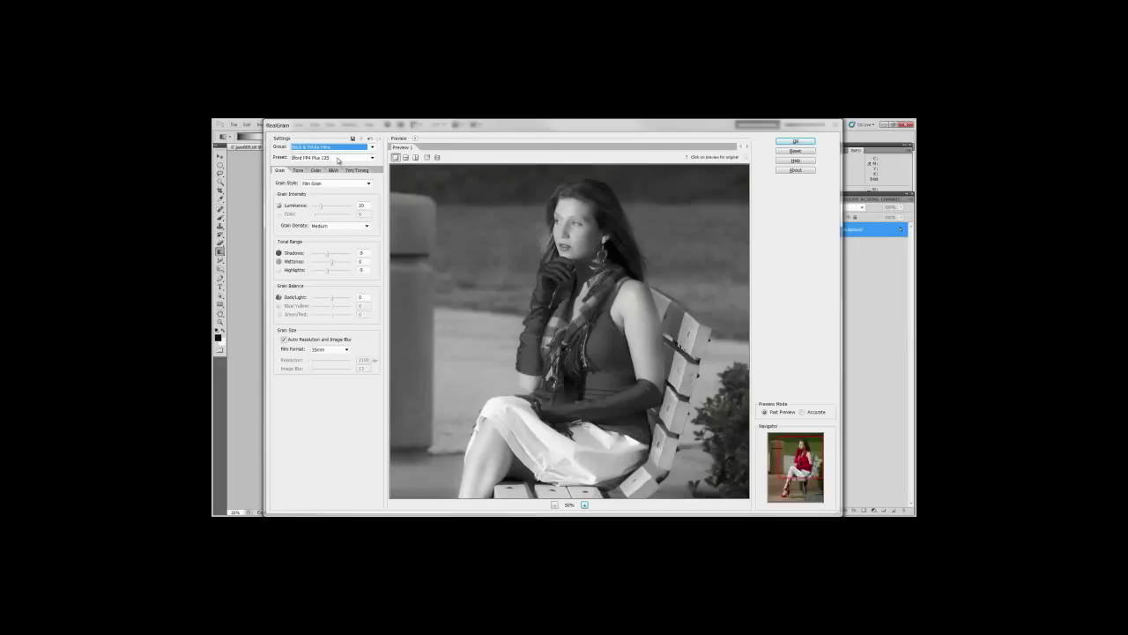
pyautogui.click(338, 158)
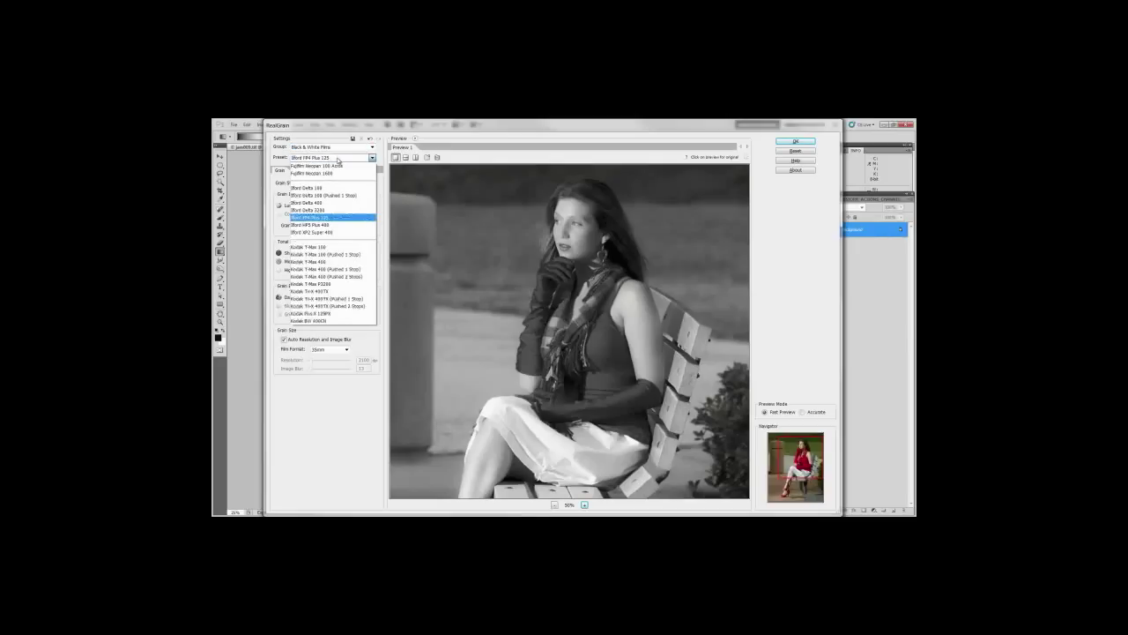
pyautogui.click(334, 292)
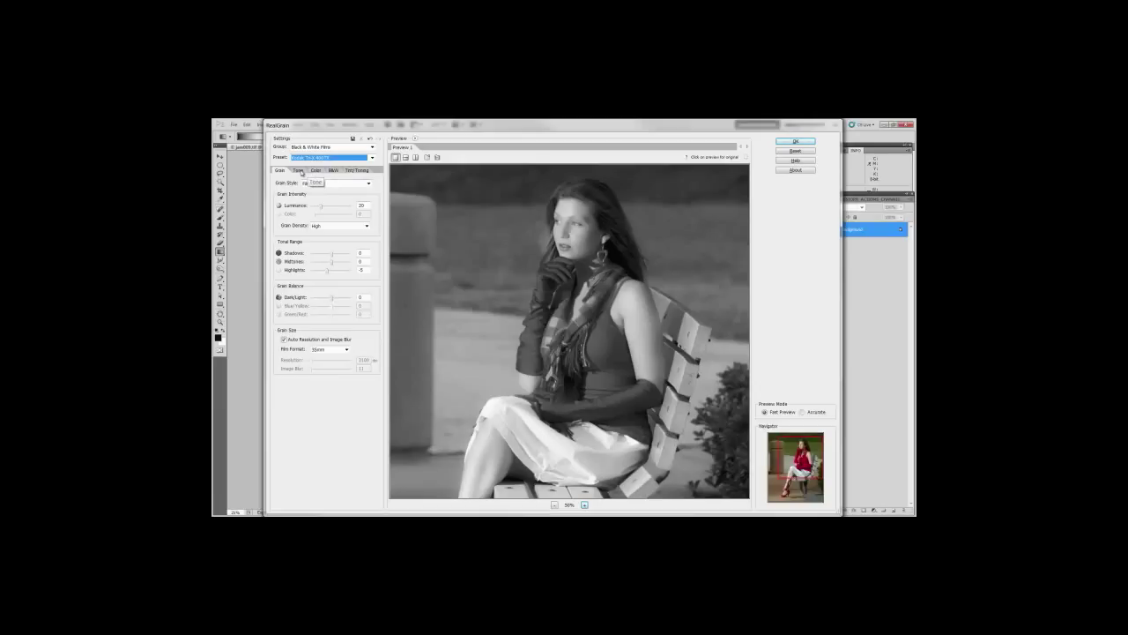
# Step: Switch the preset group to Grain Effects and apply the Darken Shadows Only preset
pyautogui.click(322, 148)
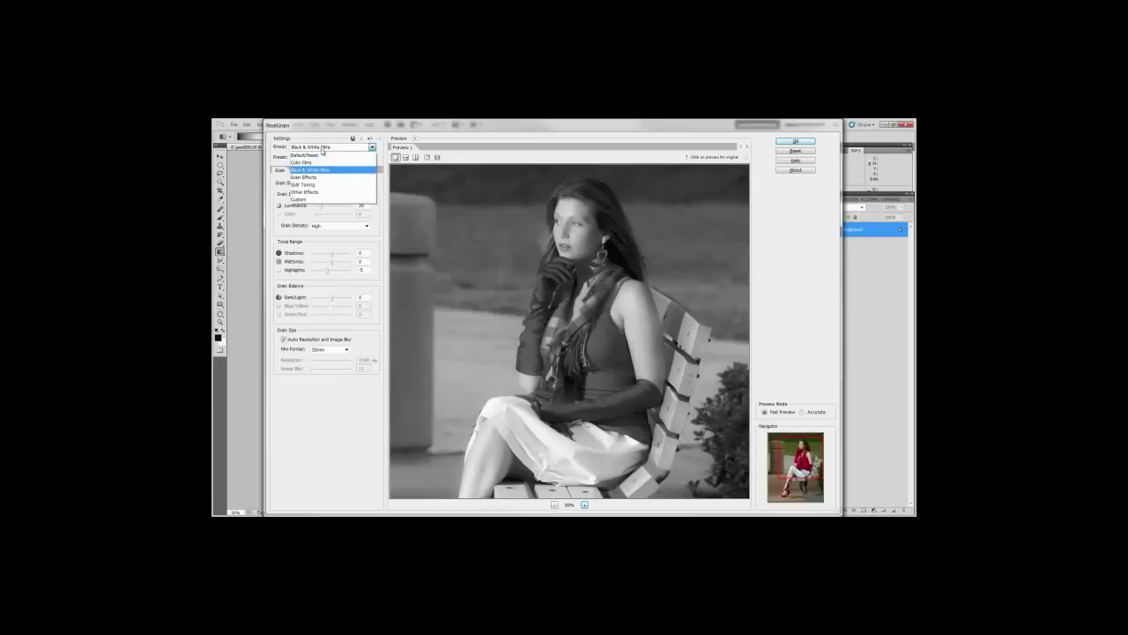
pyautogui.click(315, 177)
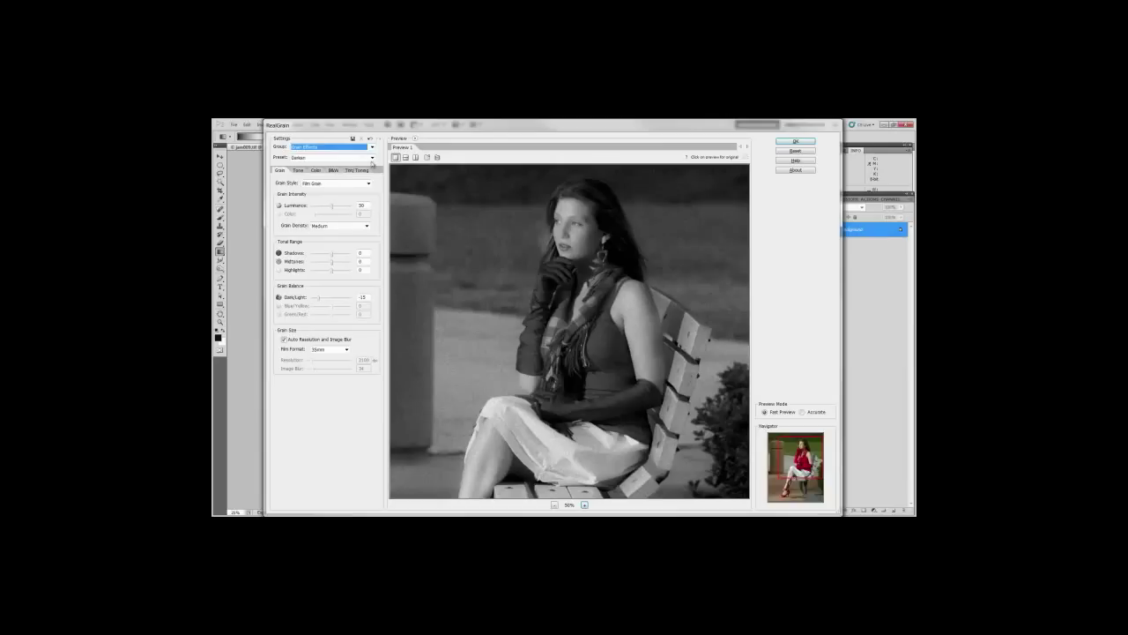
pyautogui.click(373, 157)
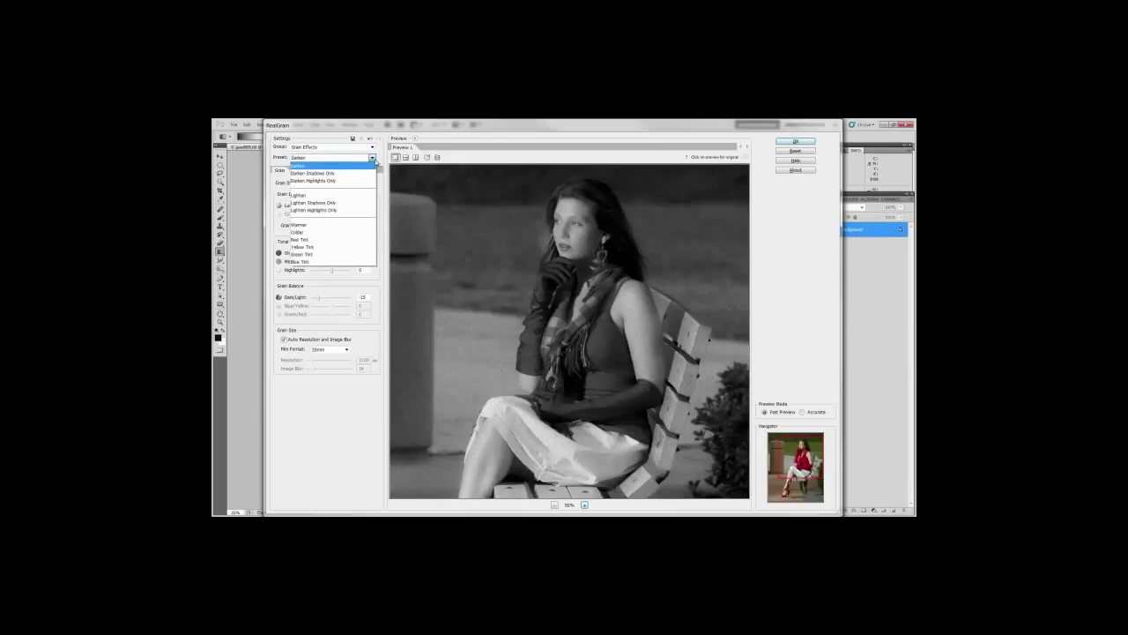
pyautogui.click(327, 174)
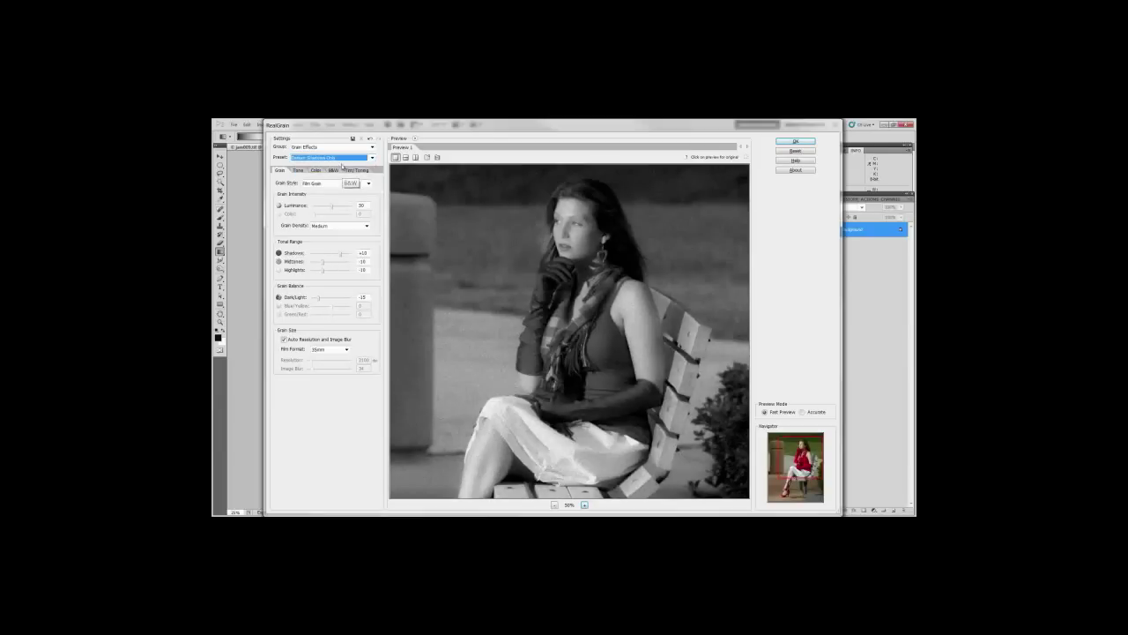
# Step: Switch the preset group to Split Toning and apply the Sepia/Silver preset
pyautogui.click(345, 146)
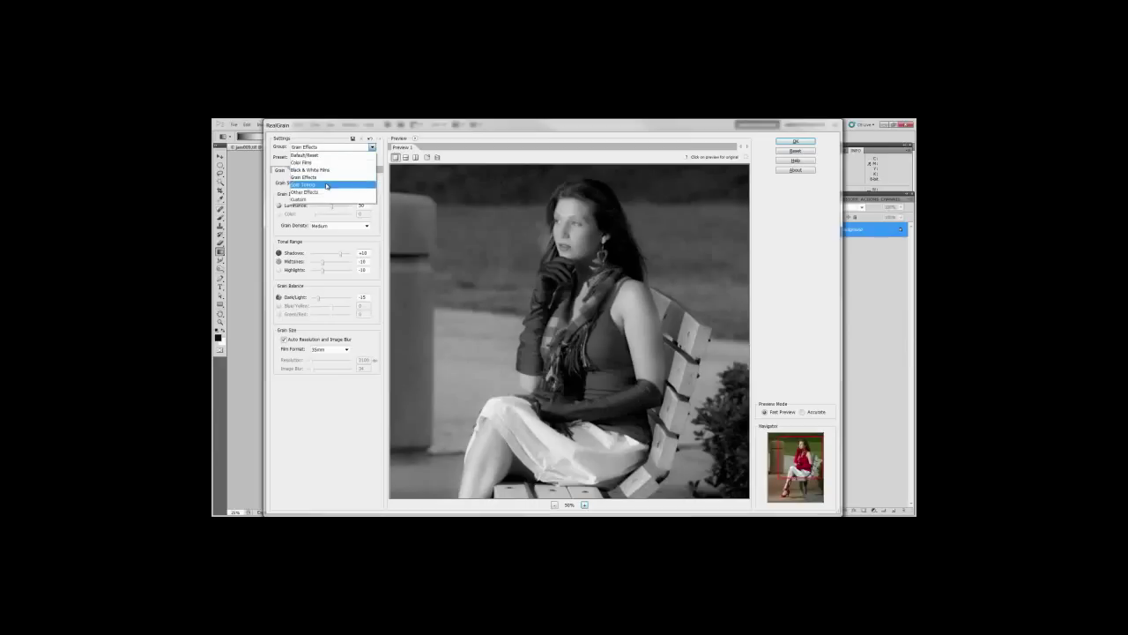
pyautogui.click(326, 184)
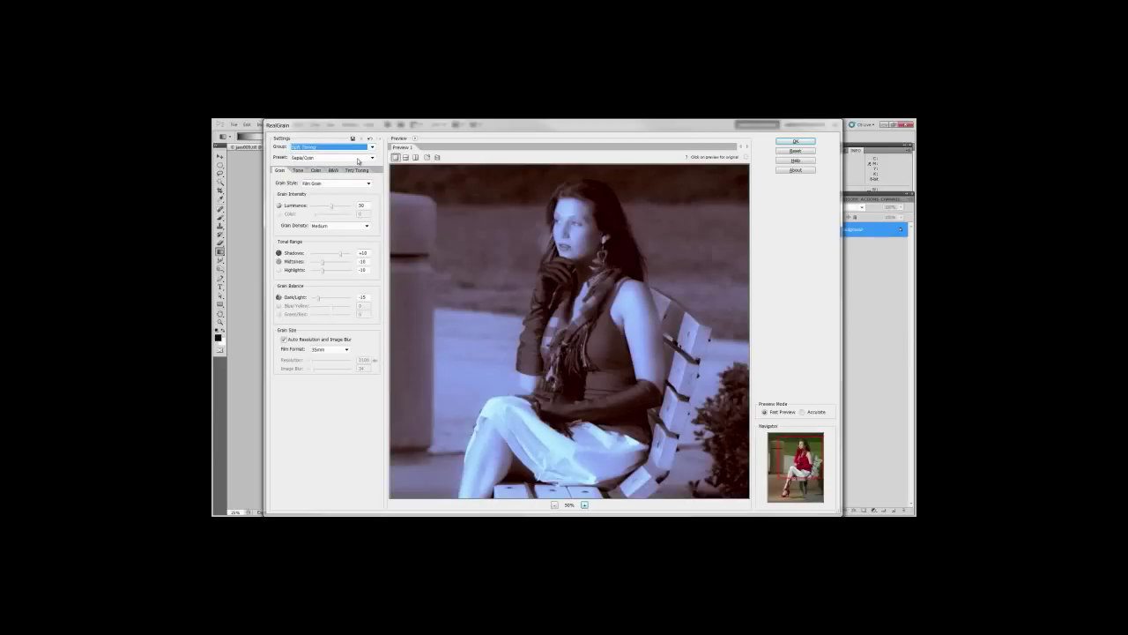
pyautogui.click(358, 158)
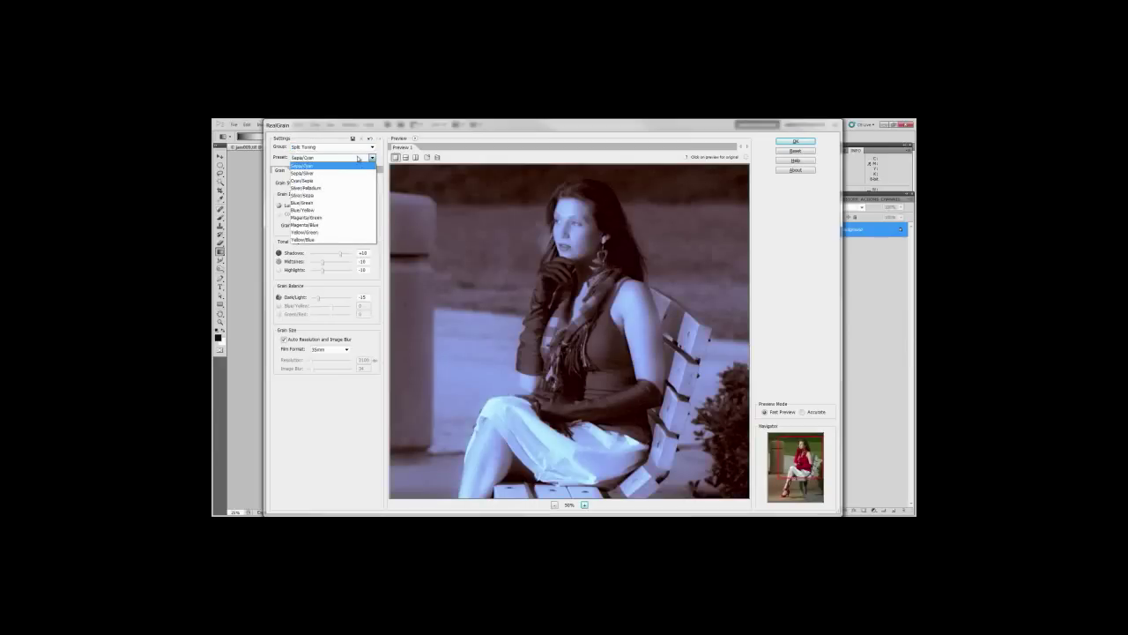
pyautogui.click(336, 173)
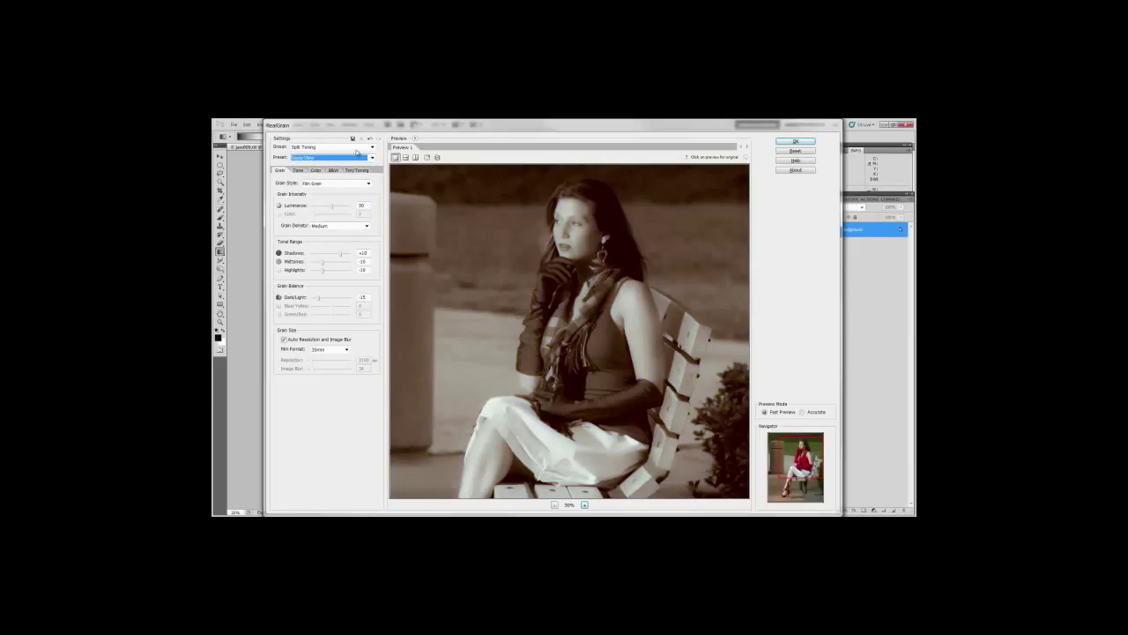
# Step: Switch the preset group to Other Effects and try the Enhance: Sky and Old Photo: Low Contrast Sepia presets
pyautogui.click(357, 150)
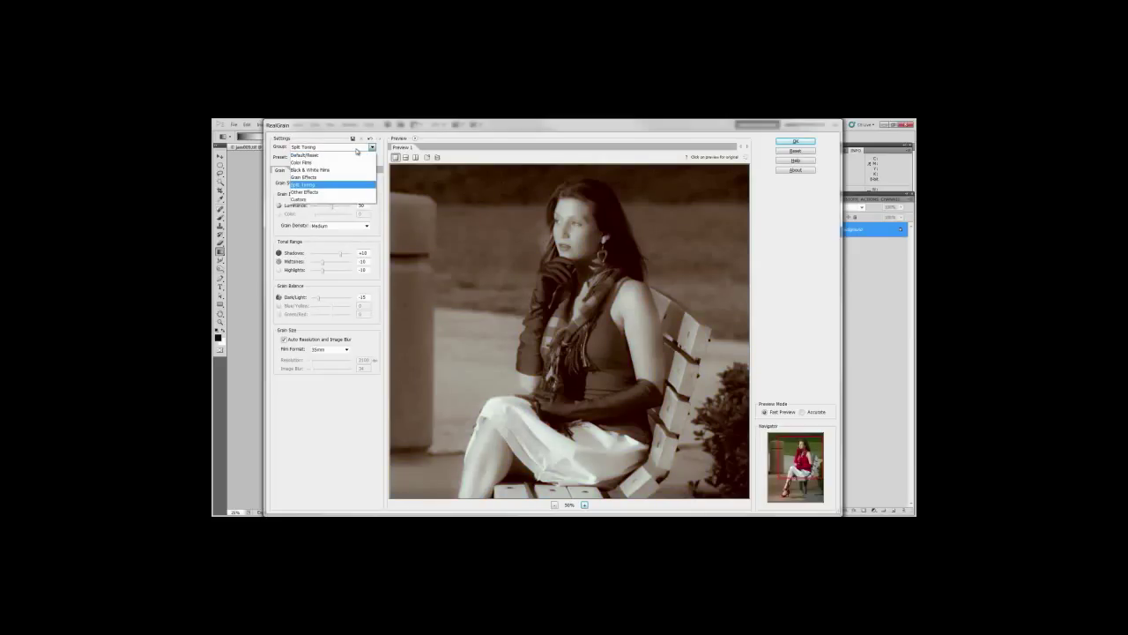
pyautogui.click(335, 192)
pyautogui.click(338, 158)
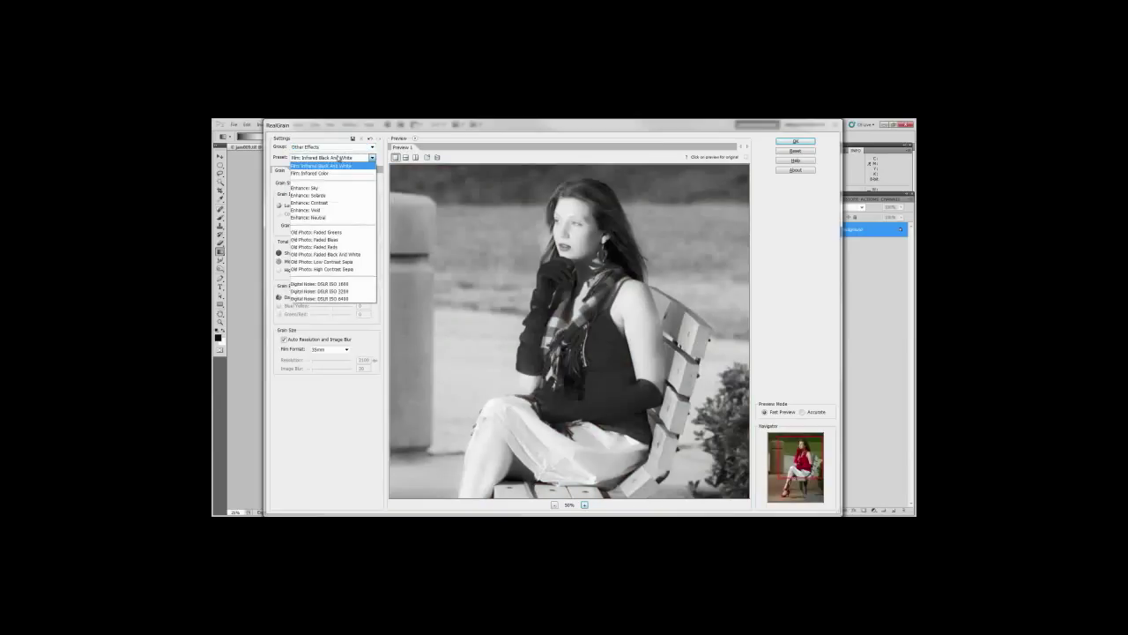
pyautogui.click(327, 188)
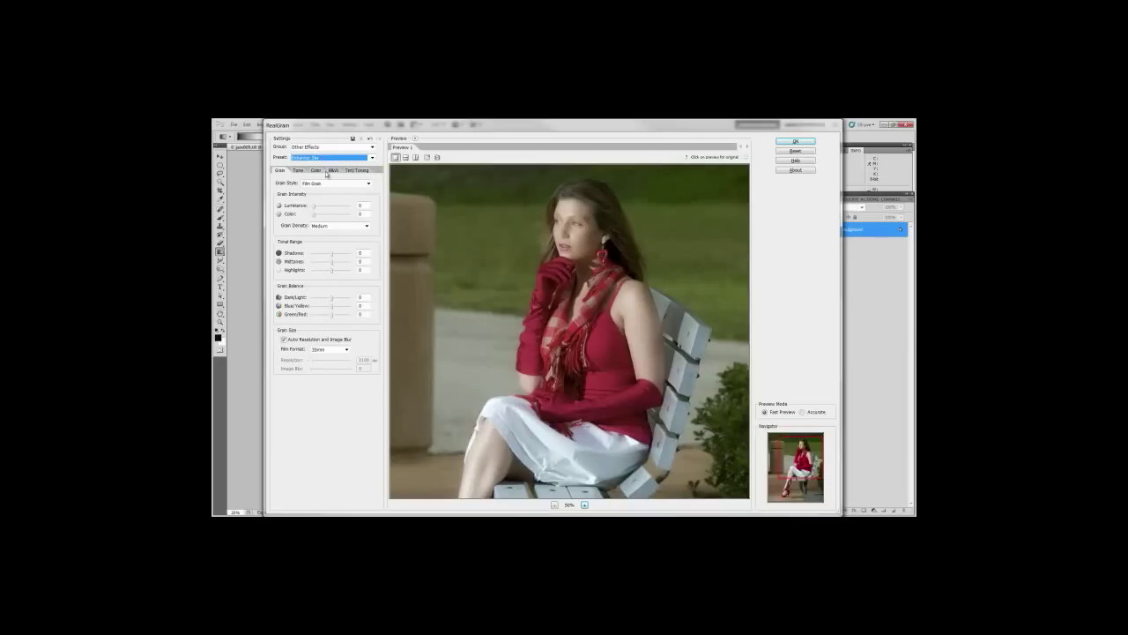
pyautogui.click(327, 158)
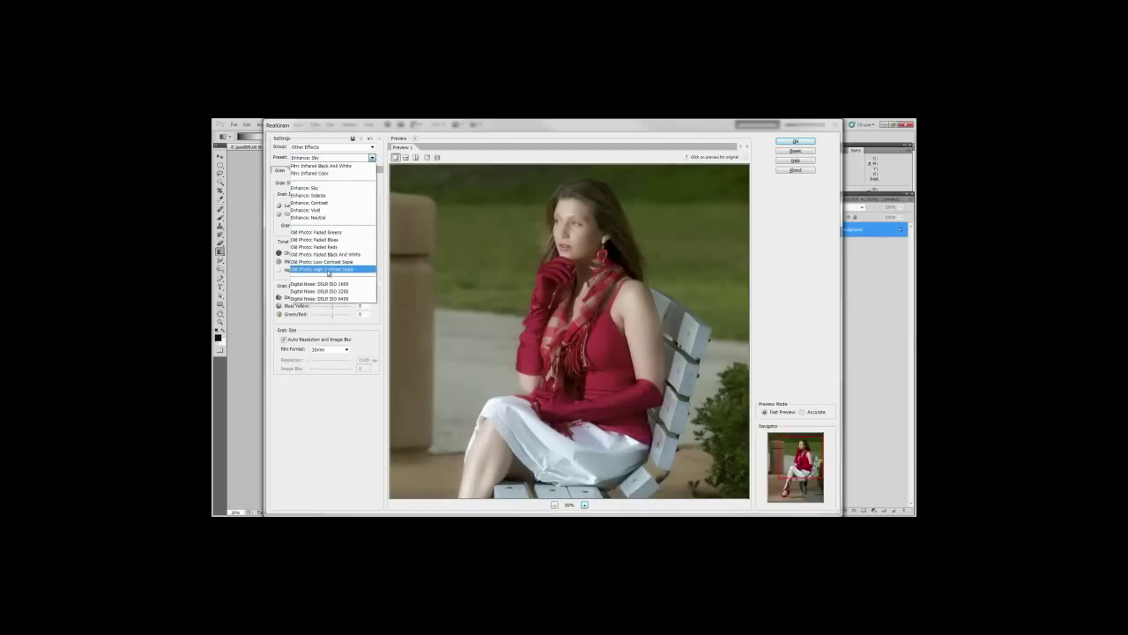
pyautogui.click(329, 262)
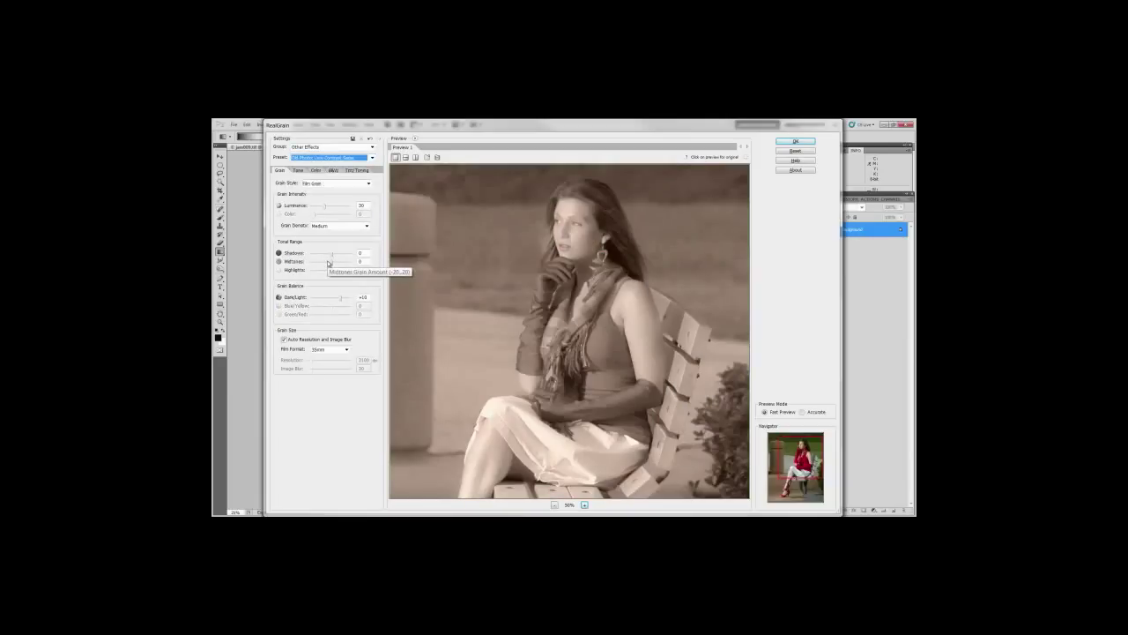
# Step: Apply the Digital Noise: DSLR ISO 1600 preset and inspect its noise at 100% before returning to 50%
pyautogui.click(327, 158)
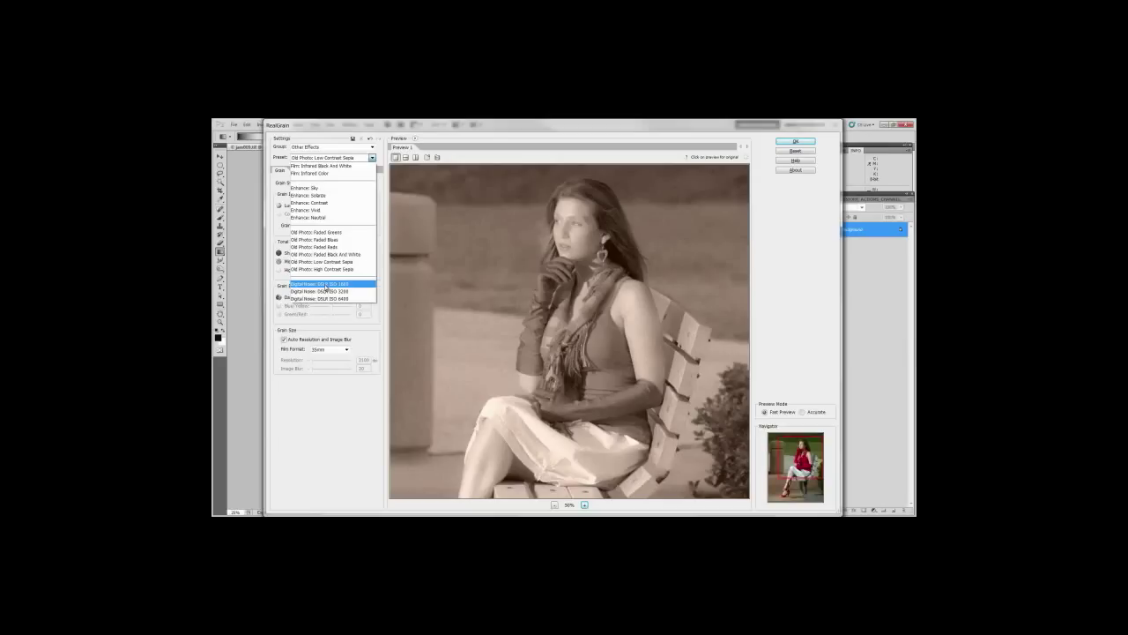
pyautogui.click(326, 285)
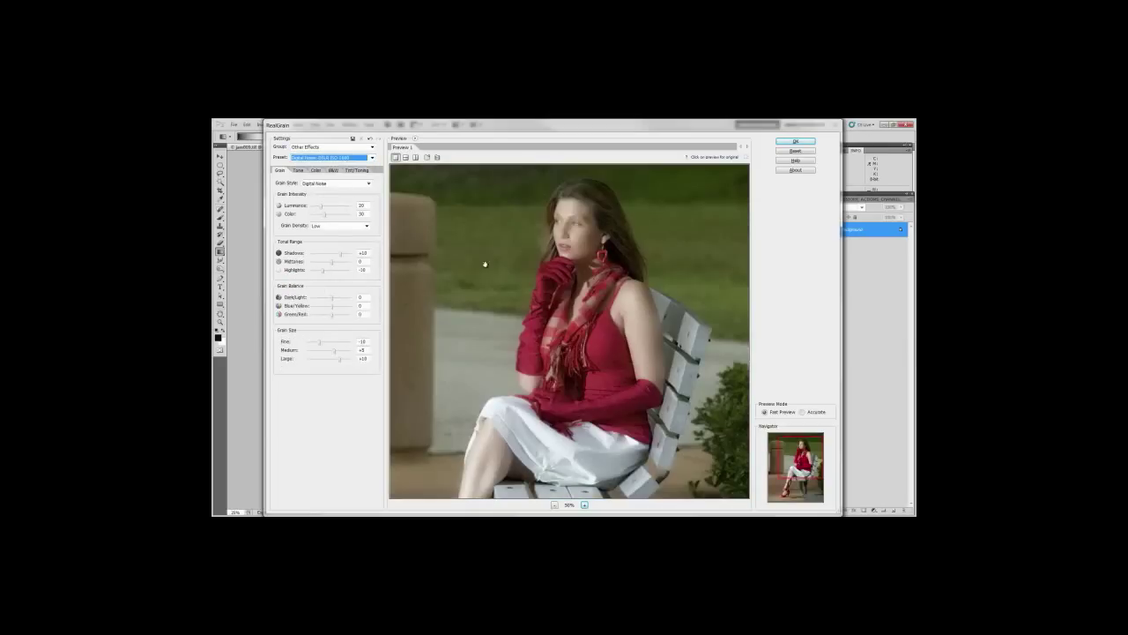
pyautogui.click(584, 505)
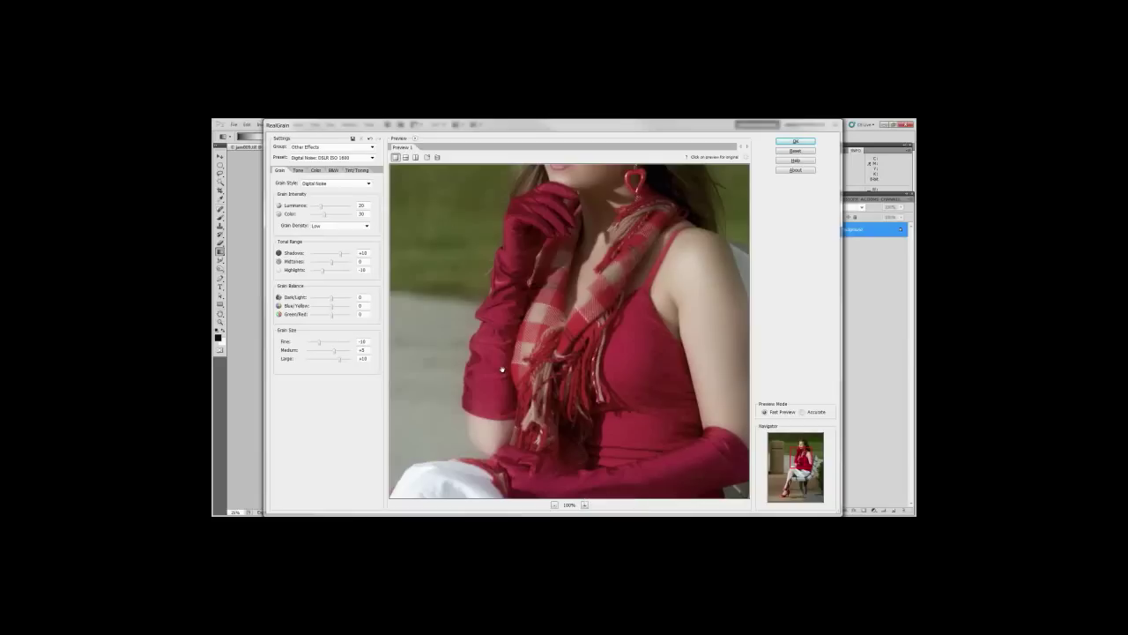
pyautogui.click(554, 505)
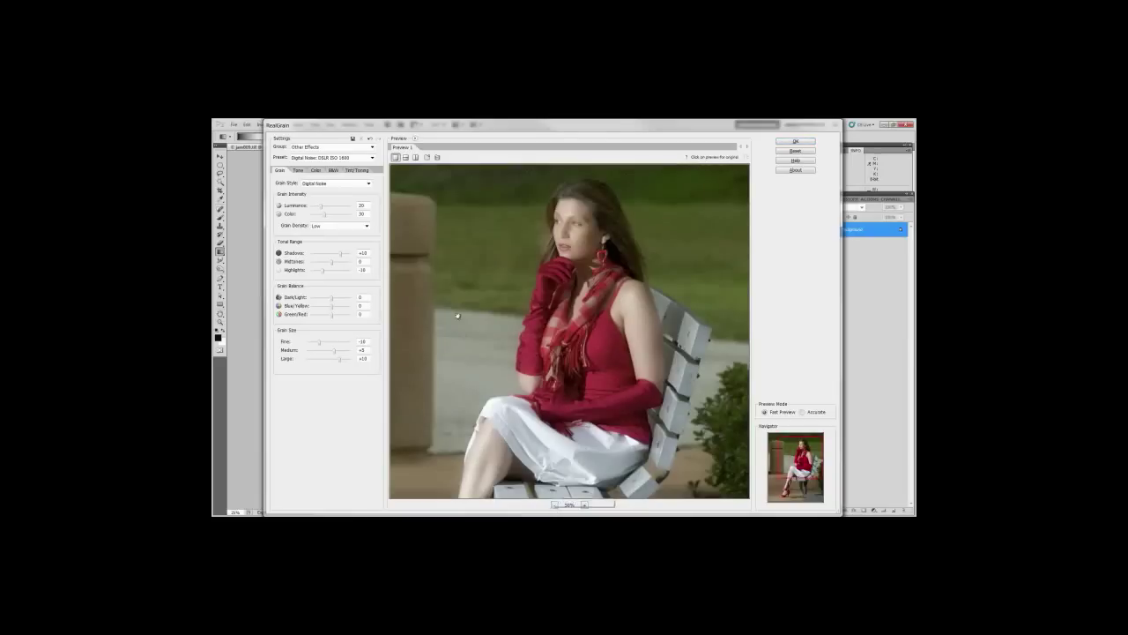
# Step: Reset the filter settings with the Default/Reset preset group and its Default/Reset preset
pyautogui.click(324, 148)
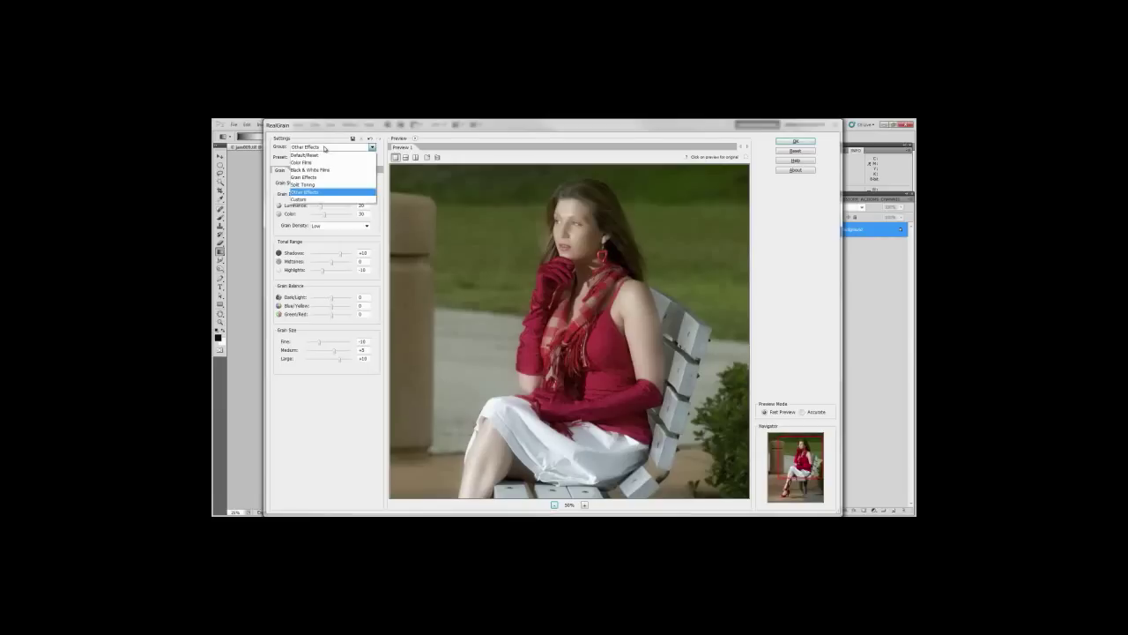
pyautogui.click(319, 156)
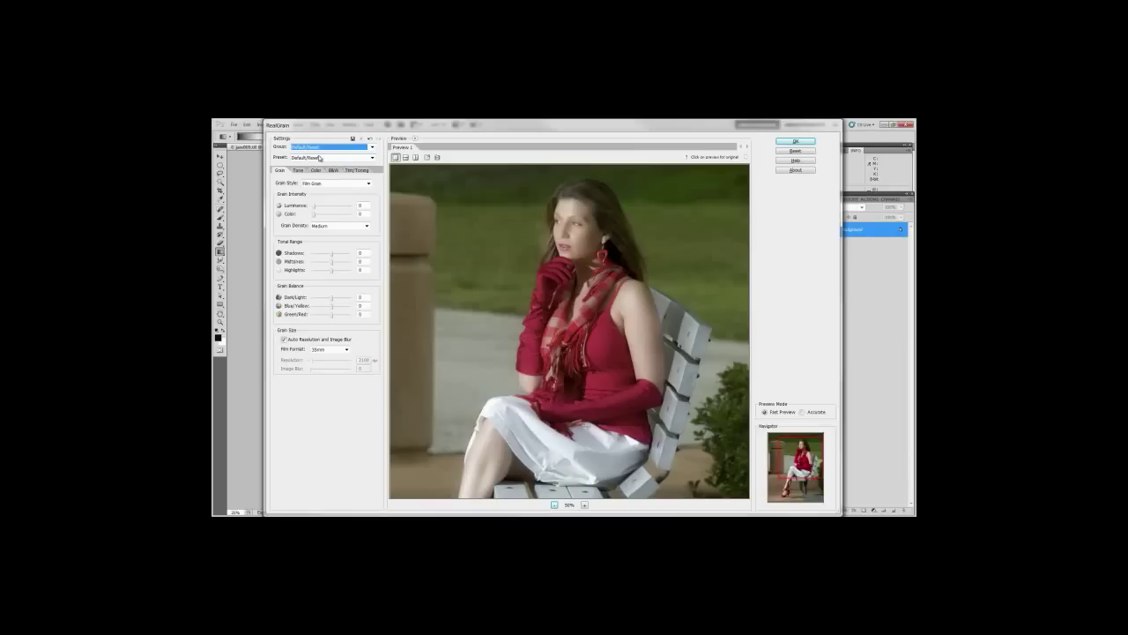
pyautogui.click(299, 160)
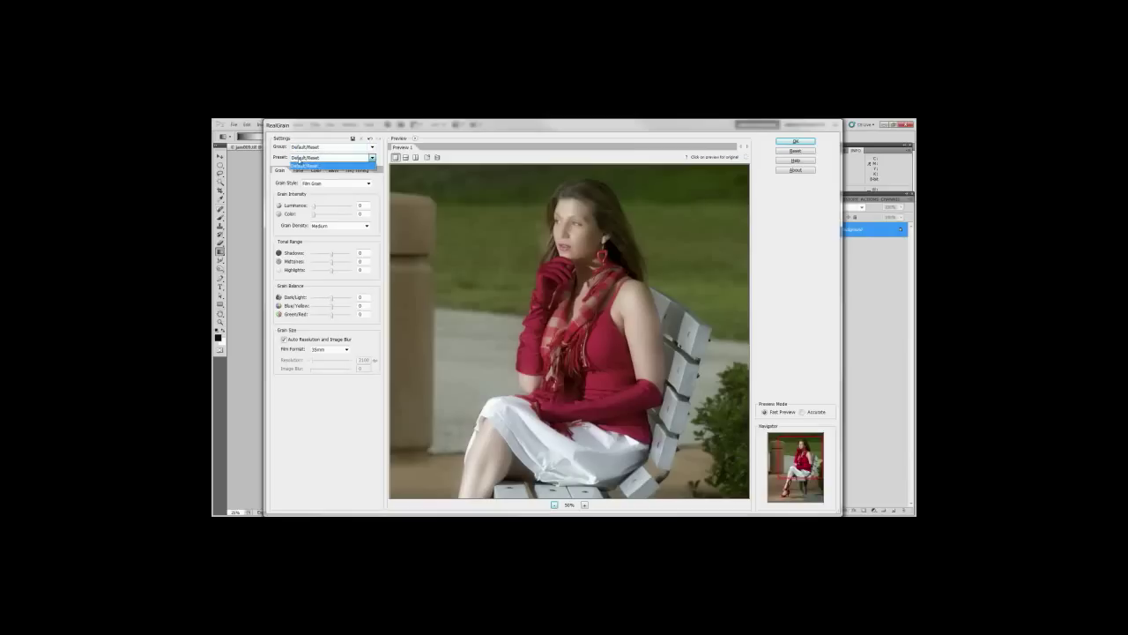
pyautogui.click(304, 166)
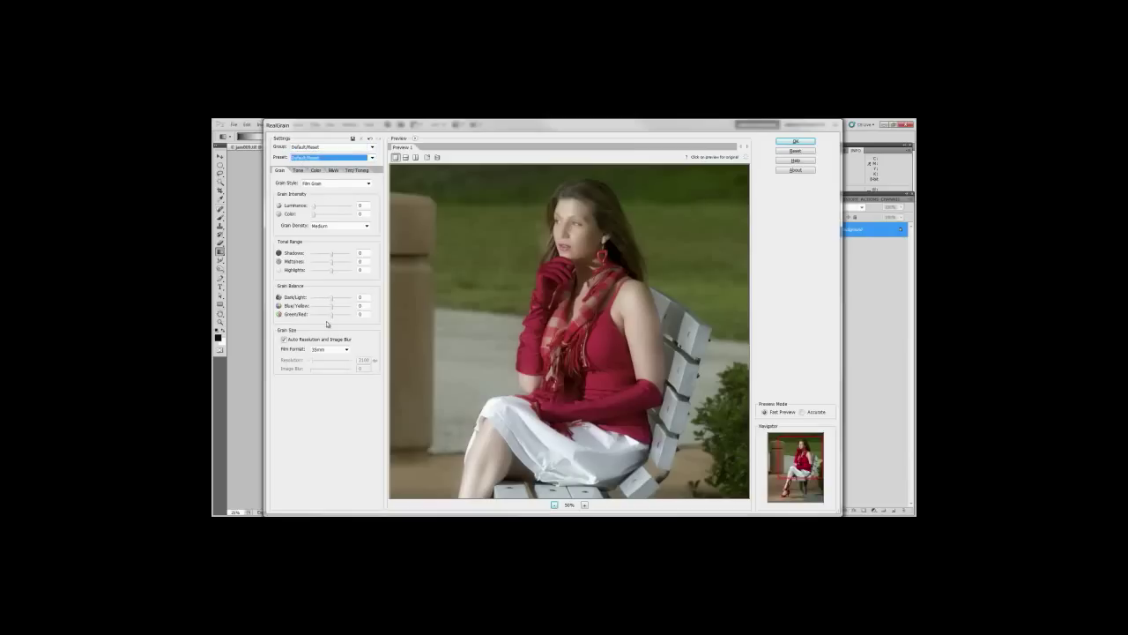
# Step: Switch the preset group back to Color Films and display the tone settings of the cross-processed Fujichrome Velvia 100F preset
pyautogui.click(344, 144)
pyautogui.click(334, 158)
pyautogui.click(332, 149)
pyautogui.click(332, 148)
pyautogui.click(315, 164)
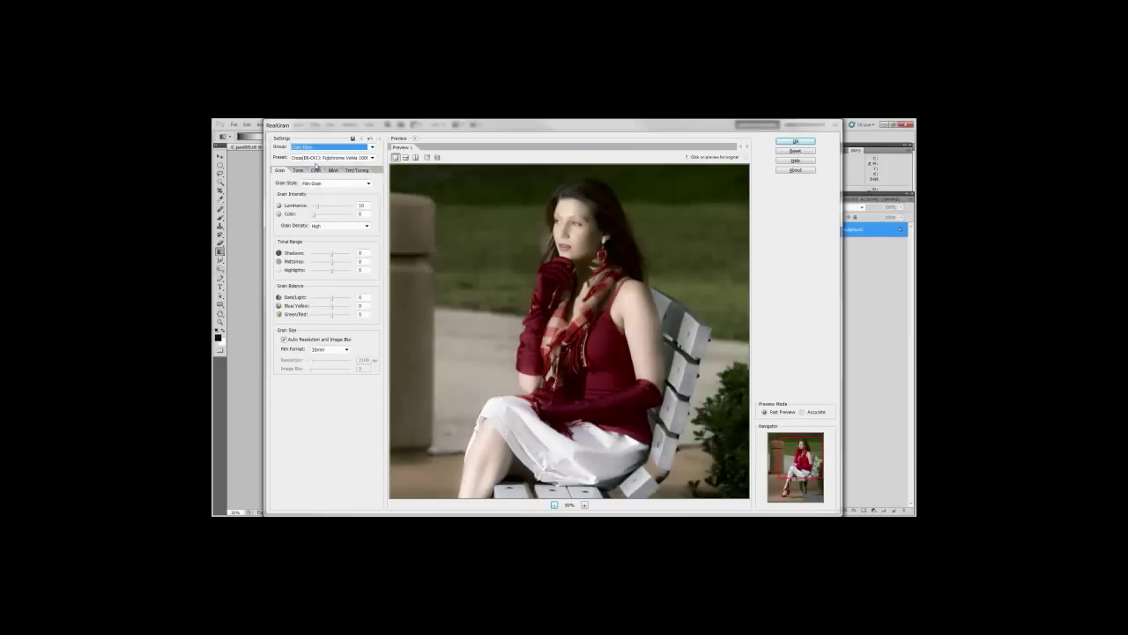
pyautogui.click(297, 170)
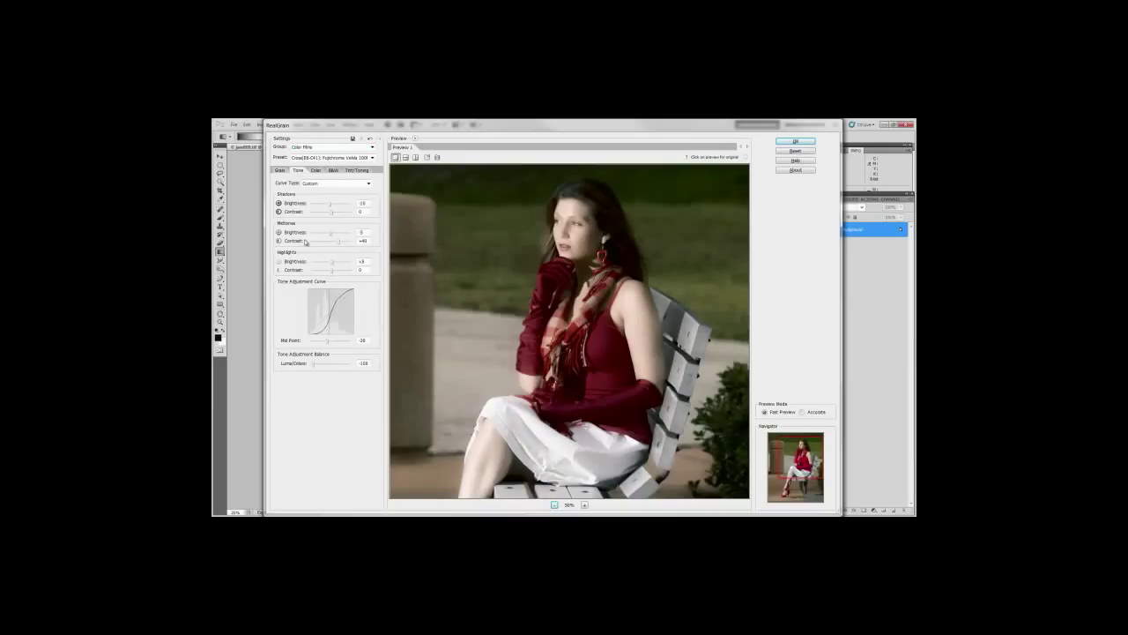
# Step: Set the shadows contrast to +25 and save all filter settings as a custom preset named Test1
pyautogui.moveTo(333, 212); pyautogui.dragTo(337, 214)
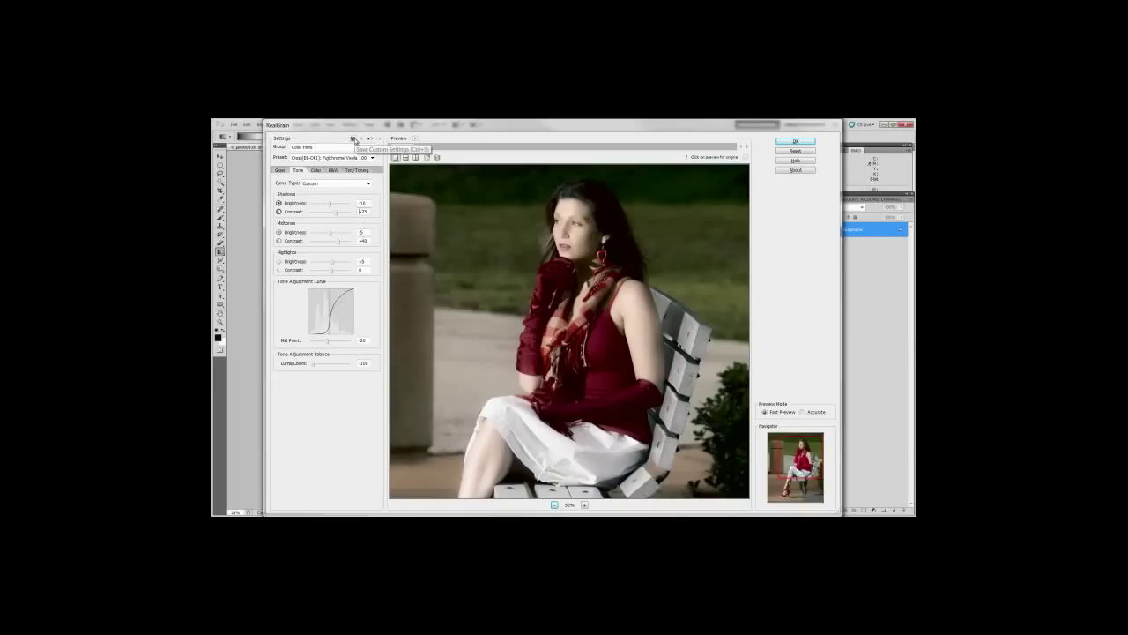
pyautogui.click(353, 139)
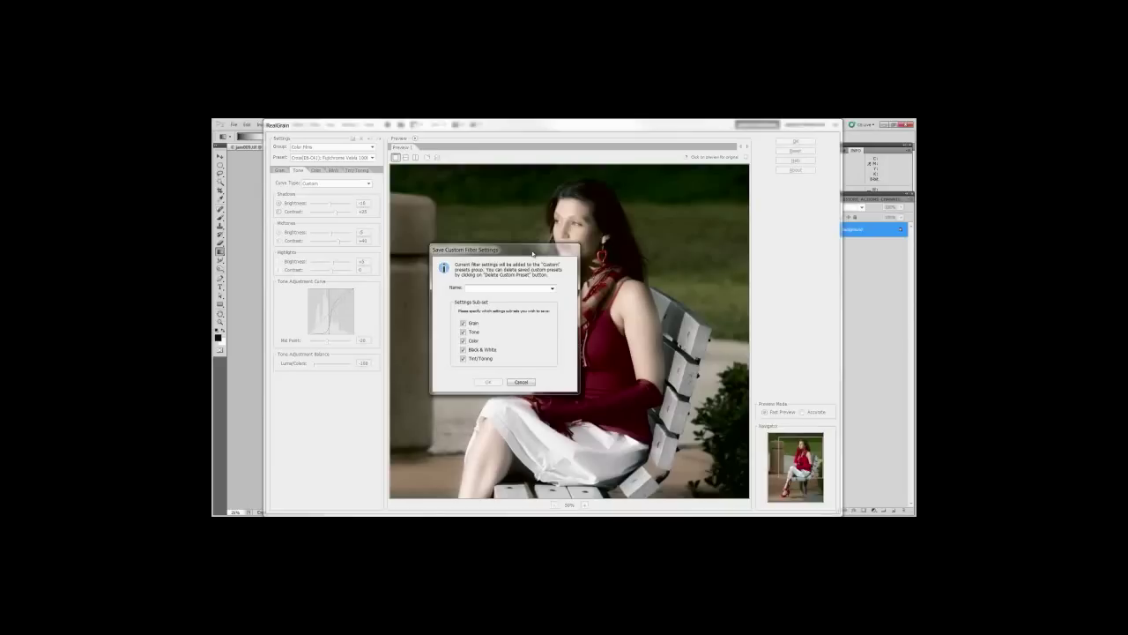
pyautogui.click(471, 289)
pyautogui.write('Test1')
pyautogui.click(490, 383)
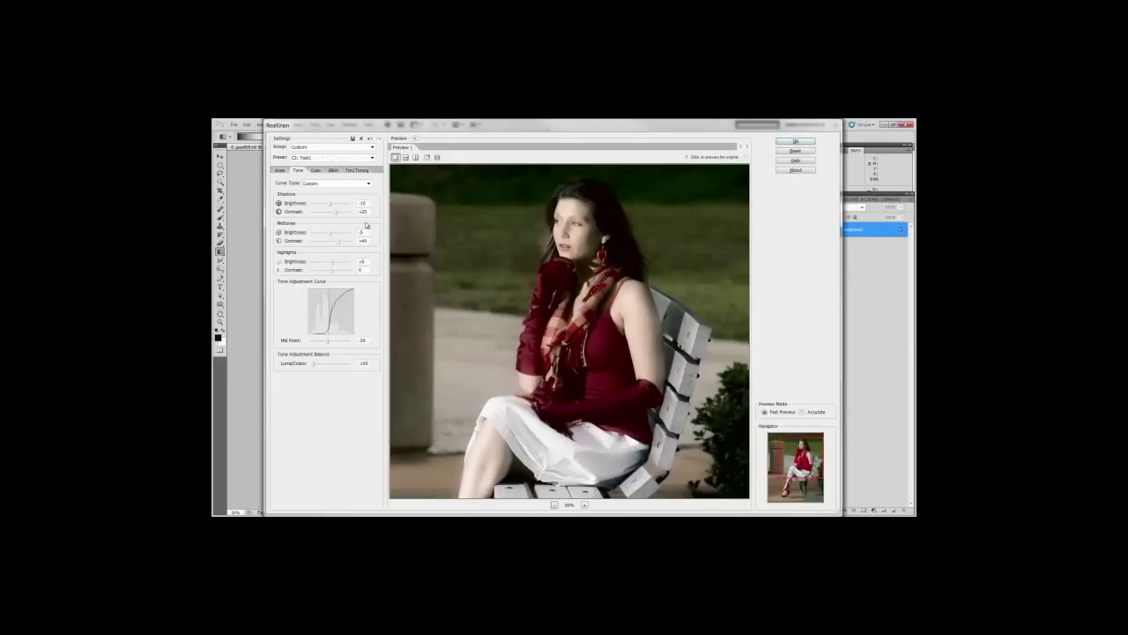
# Step: Try the other saved preset in the Custom group, reapply Test1, and request its deletion but decline it
pyautogui.click(372, 147)
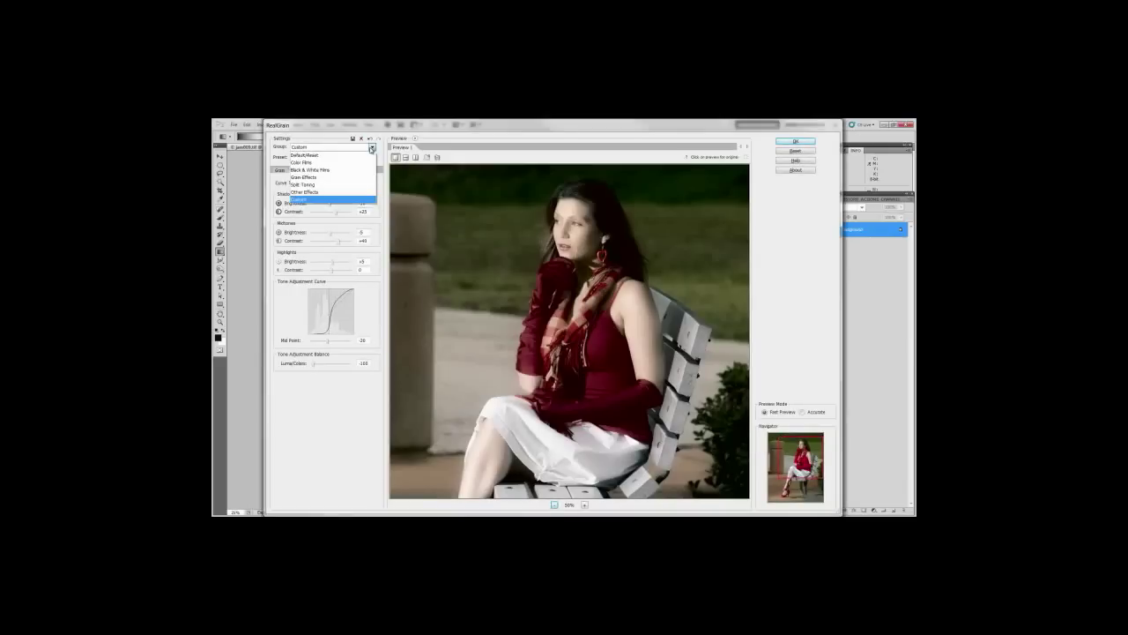
pyautogui.click(315, 192)
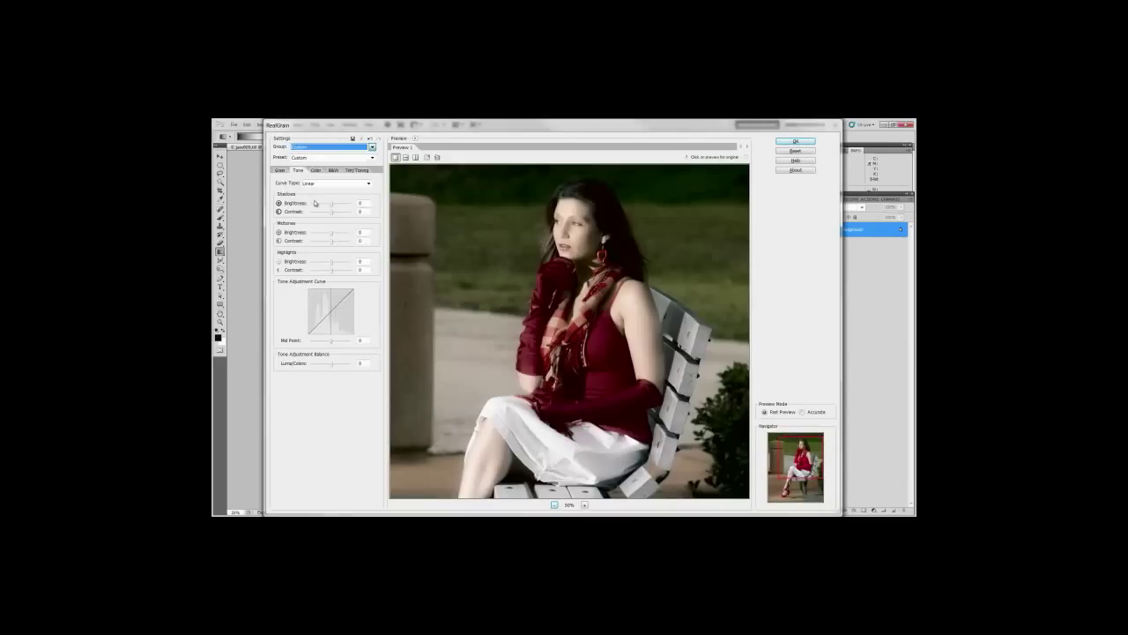
pyautogui.click(321, 160)
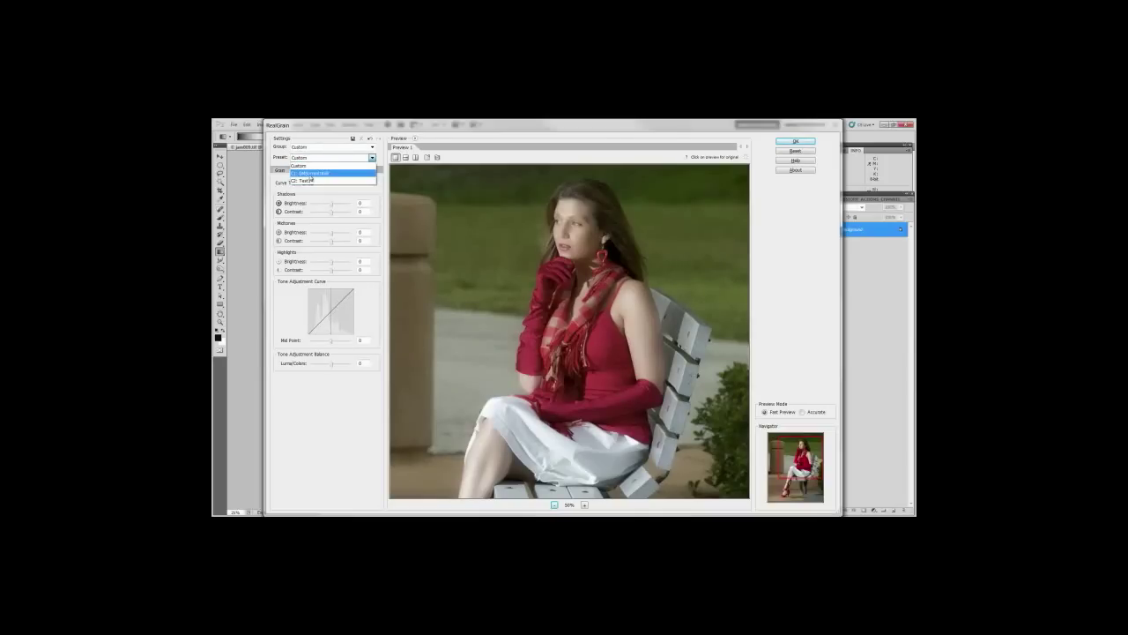
pyautogui.click(310, 175)
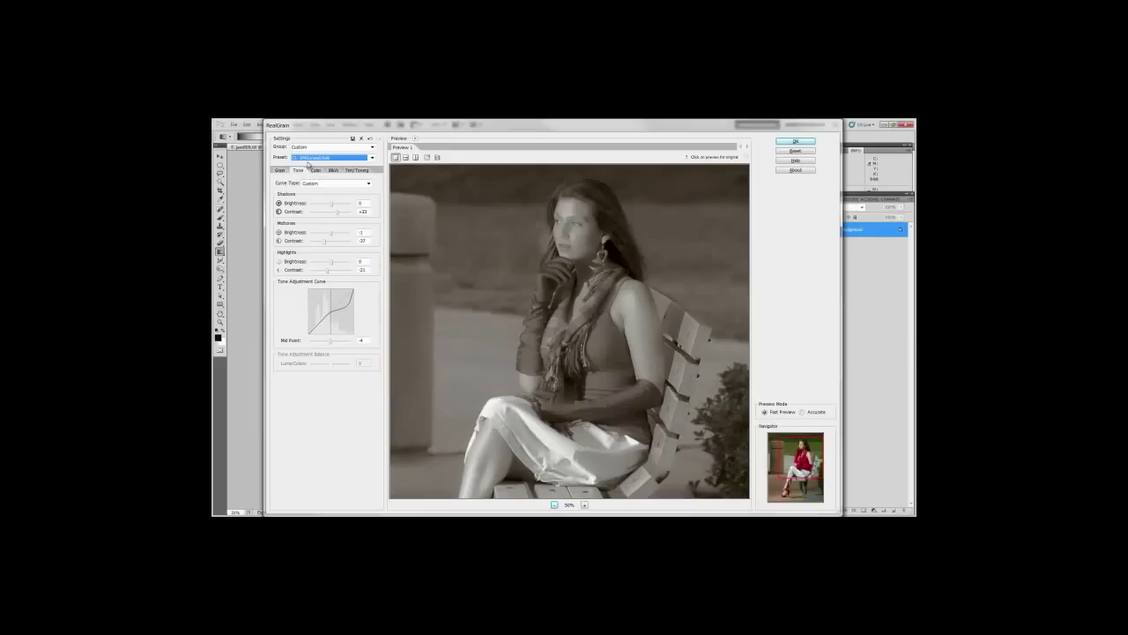
pyautogui.click(310, 159)
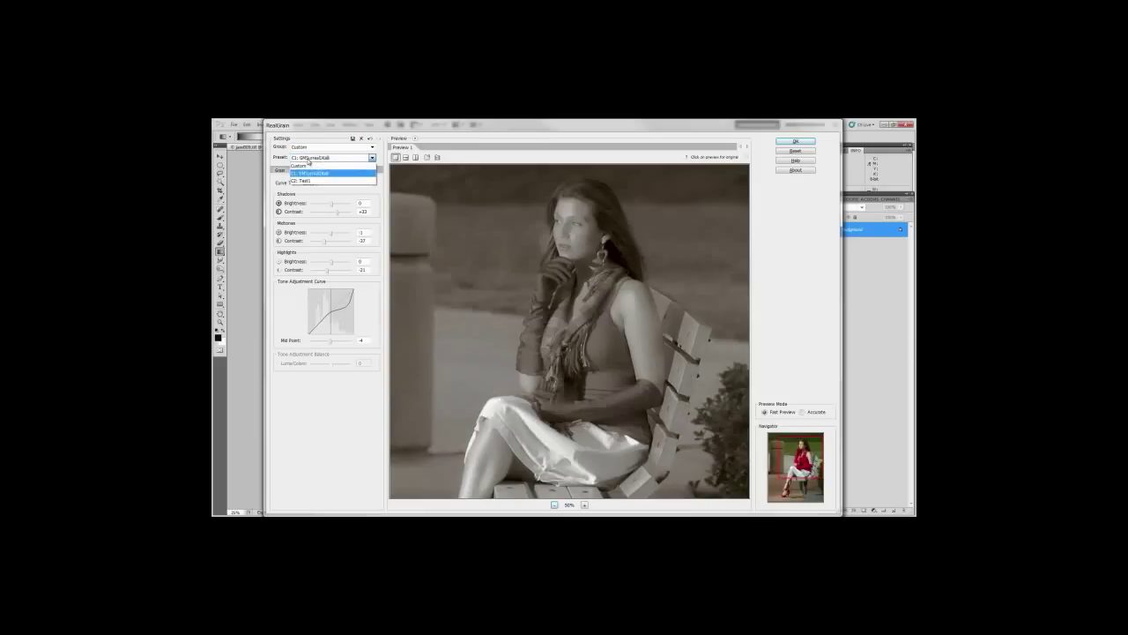
pyautogui.click(308, 182)
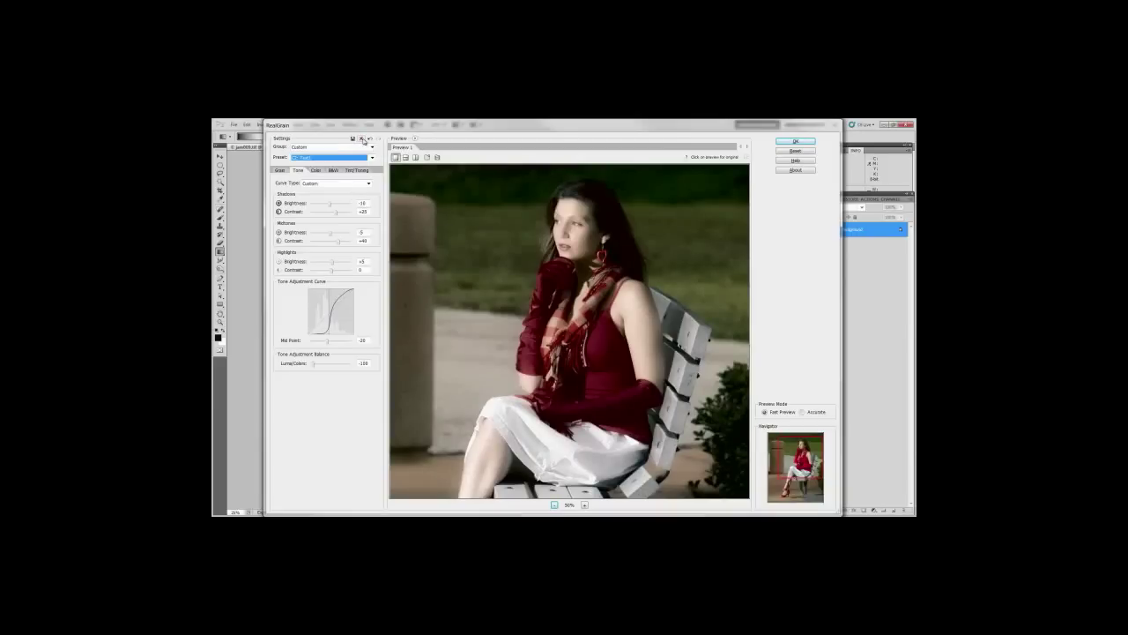
pyautogui.click(362, 139)
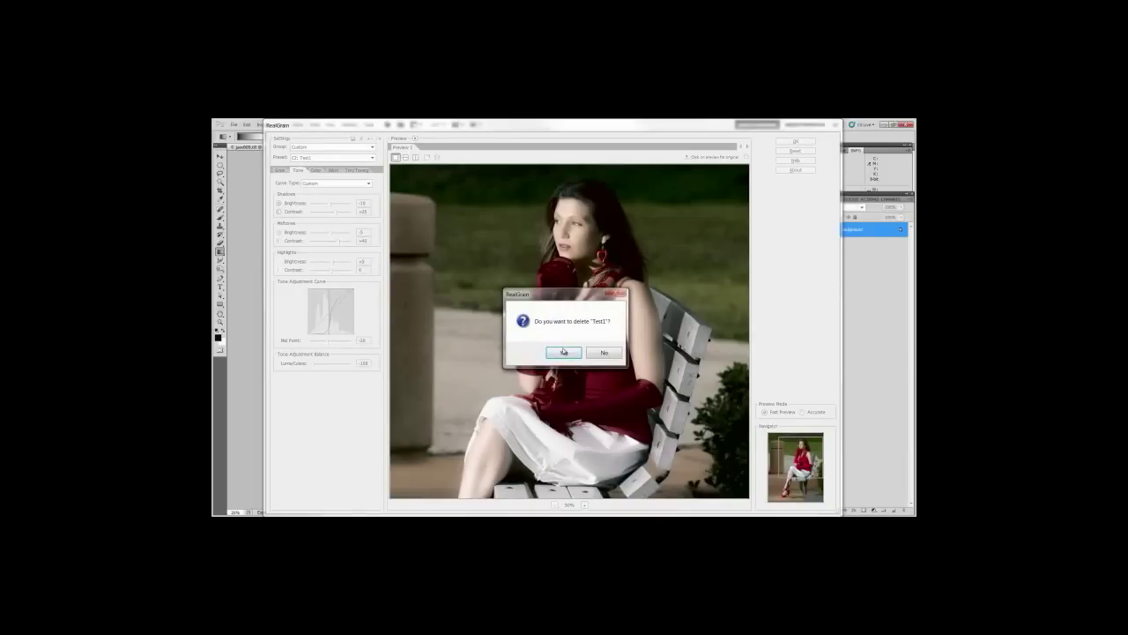
pyautogui.click(604, 352)
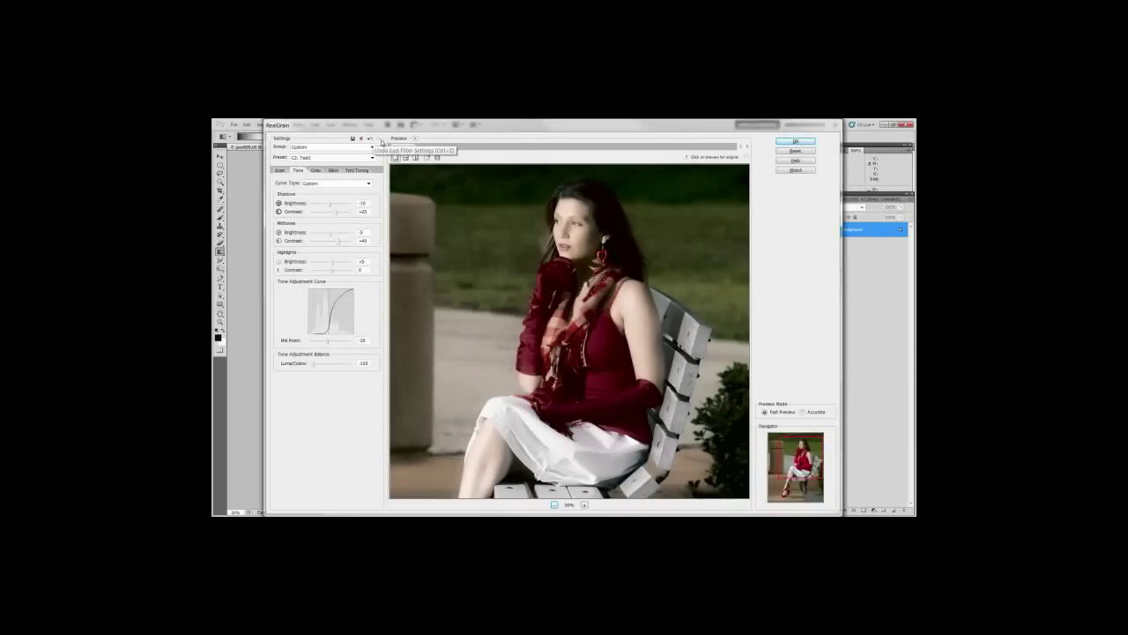
# Step: Try higher shadows brightness, shadows contrast and midtones brightness, and undo these changes back to the Test1 settings
pyautogui.moveTo(332, 233); pyautogui.dragTo(337, 204)
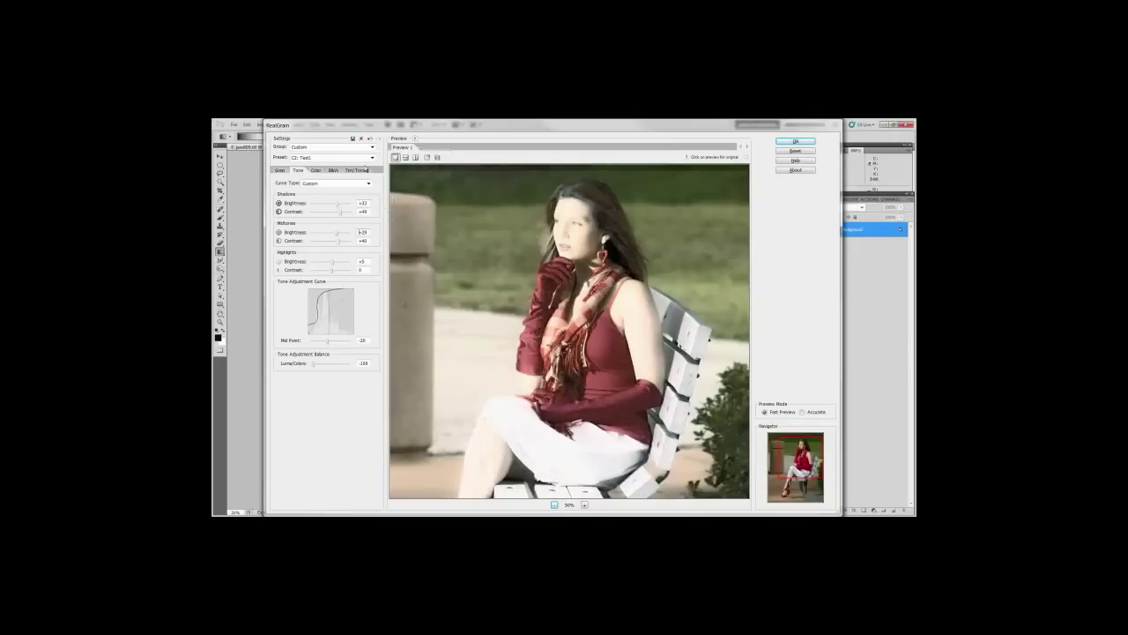
pyautogui.click(370, 139)
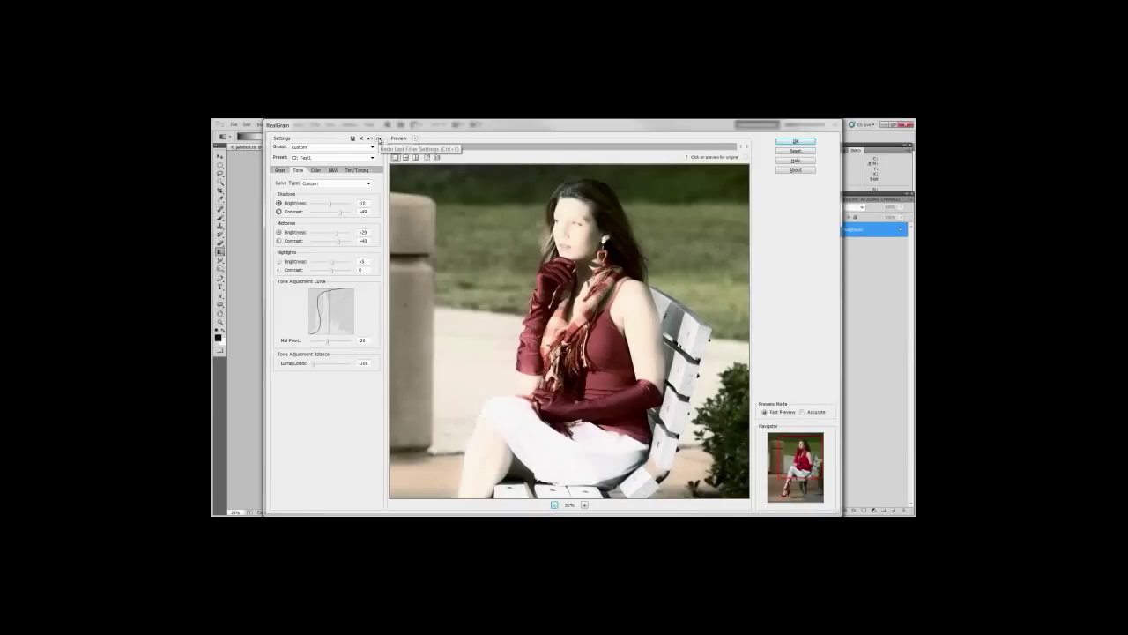
pyautogui.click(370, 140)
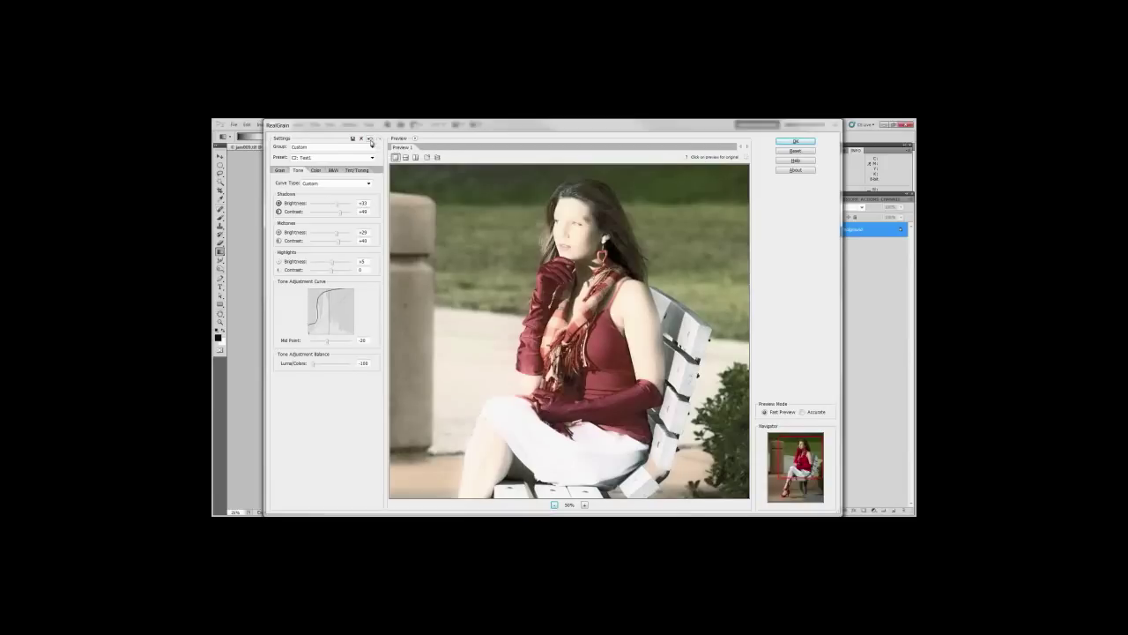
pyautogui.click(370, 140)
pyautogui.click(370, 141)
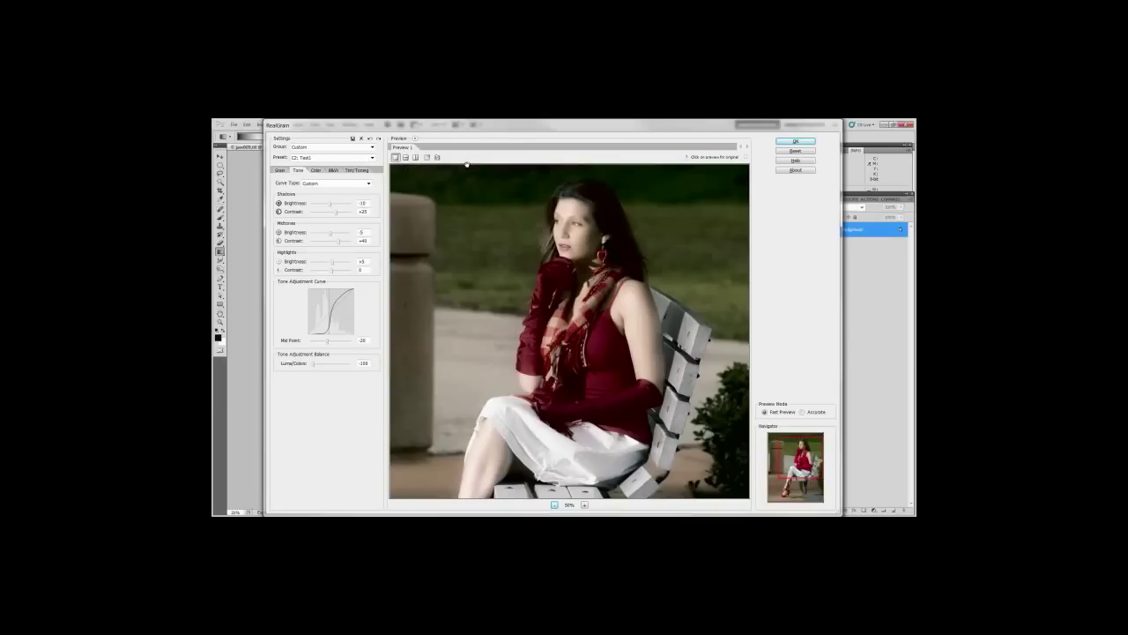
# Step: Try the horizontal split, switch to a vertical before/after split centred on the woman, and add a second preview
pyautogui.click(405, 157)
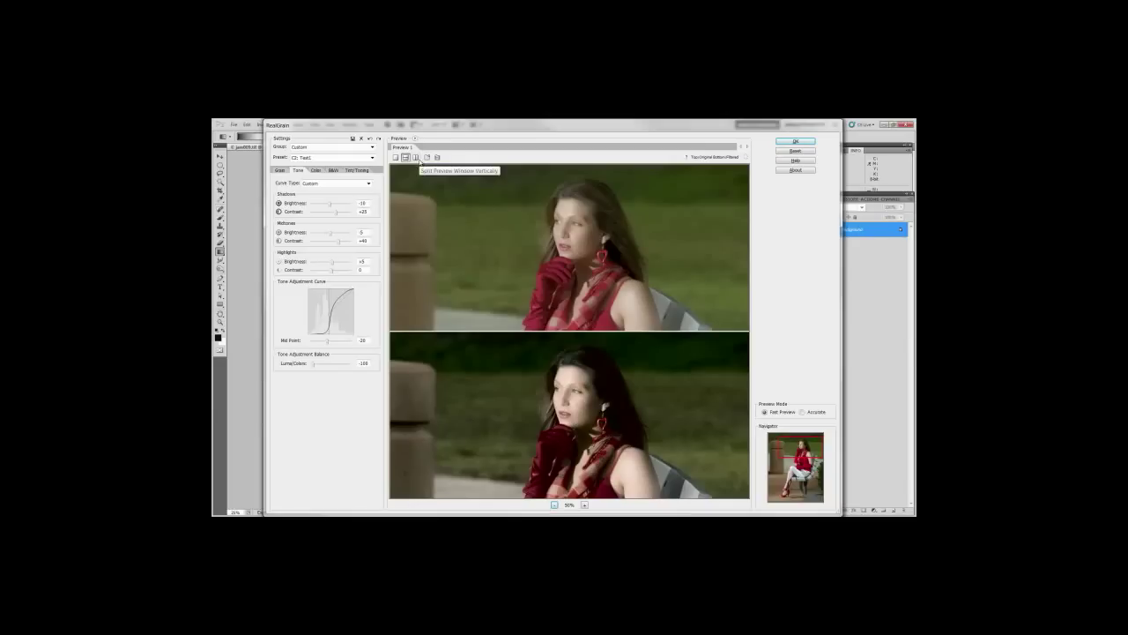
pyautogui.click(415, 157)
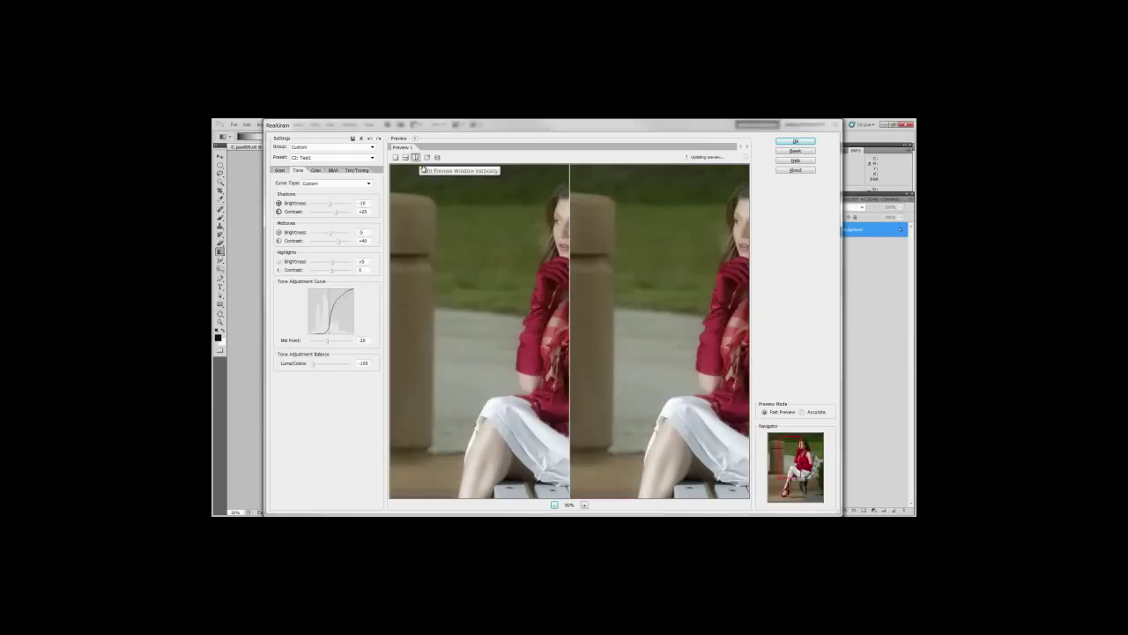
pyautogui.moveTo(494, 294); pyautogui.dragTo(426, 285)
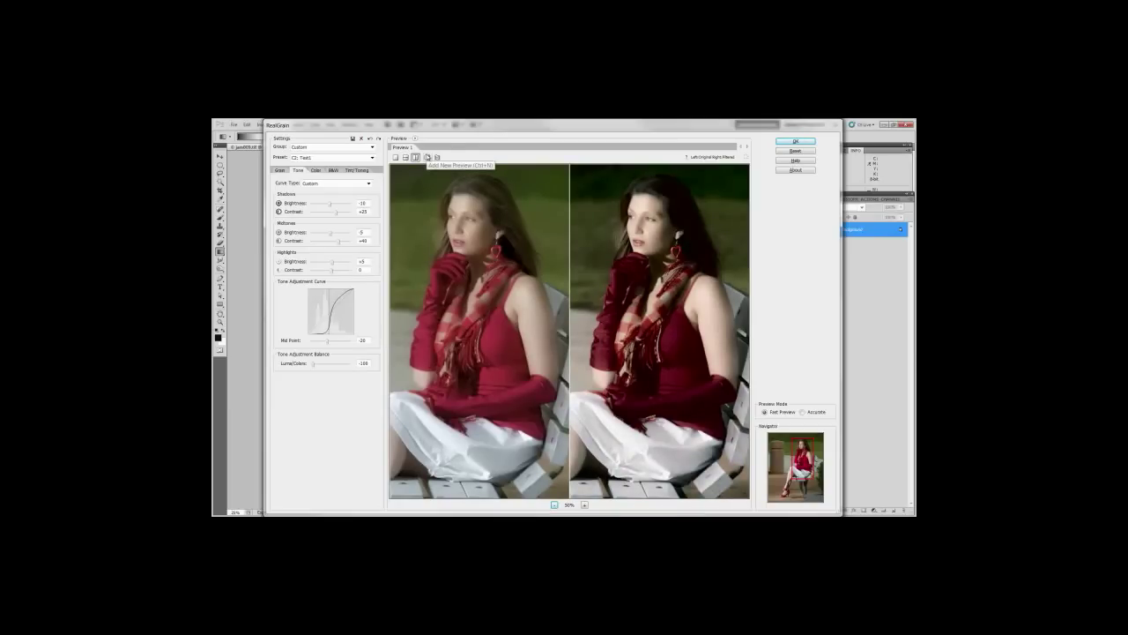
pyautogui.click(427, 157)
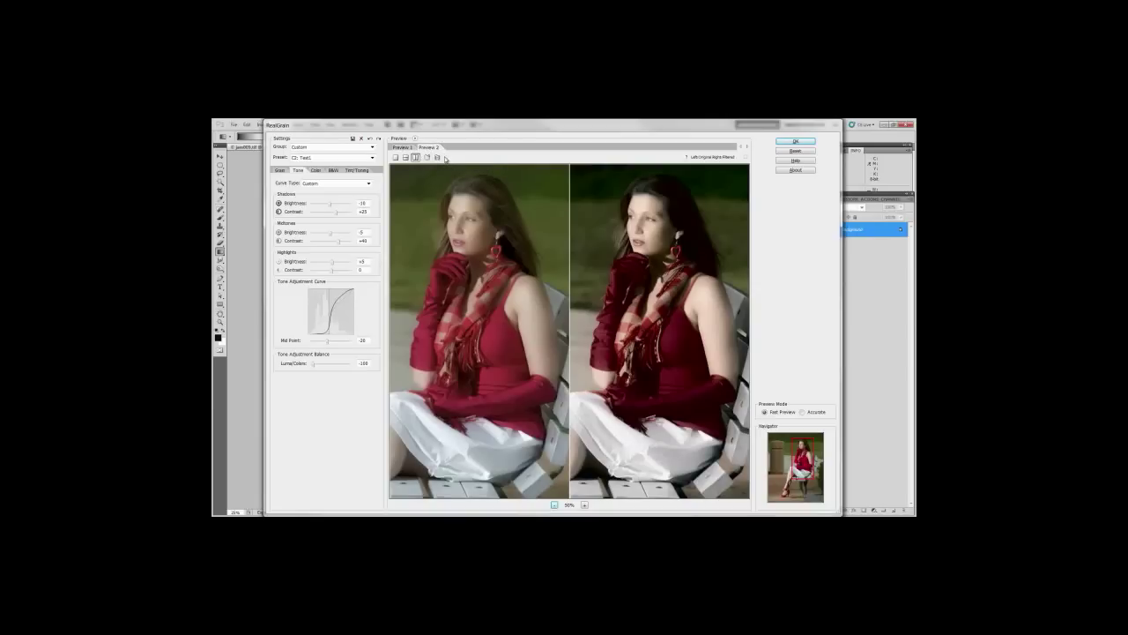
# Step: Bracket the Tone parameter Shadows Brightness with five previews at a step of 5, replacing the open previews
pyautogui.click(436, 157)
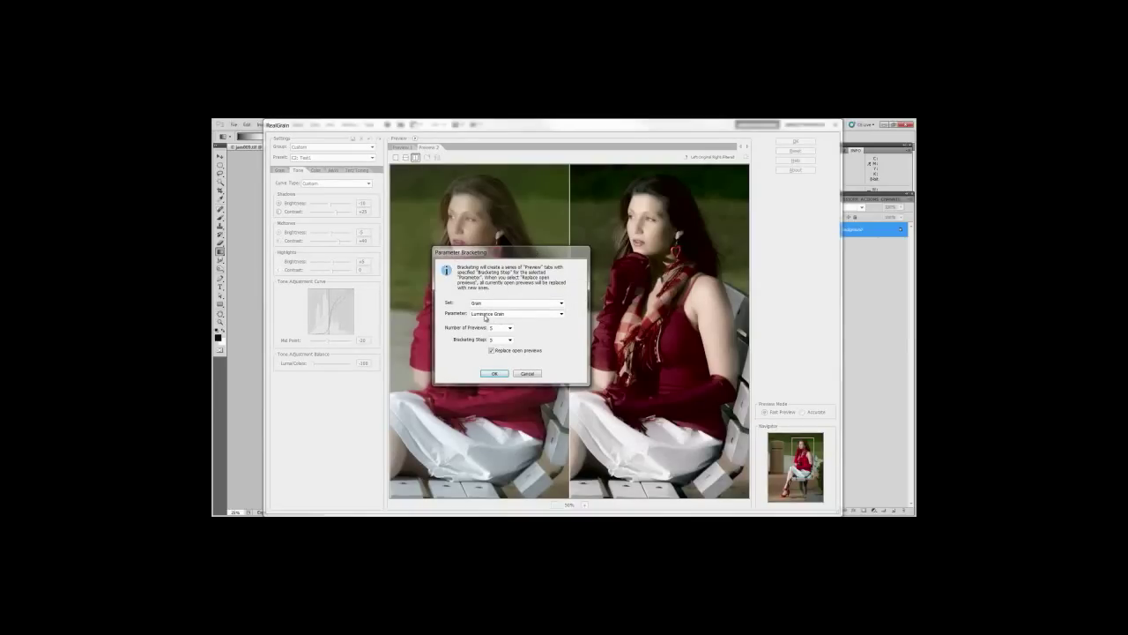
pyautogui.click(485, 313)
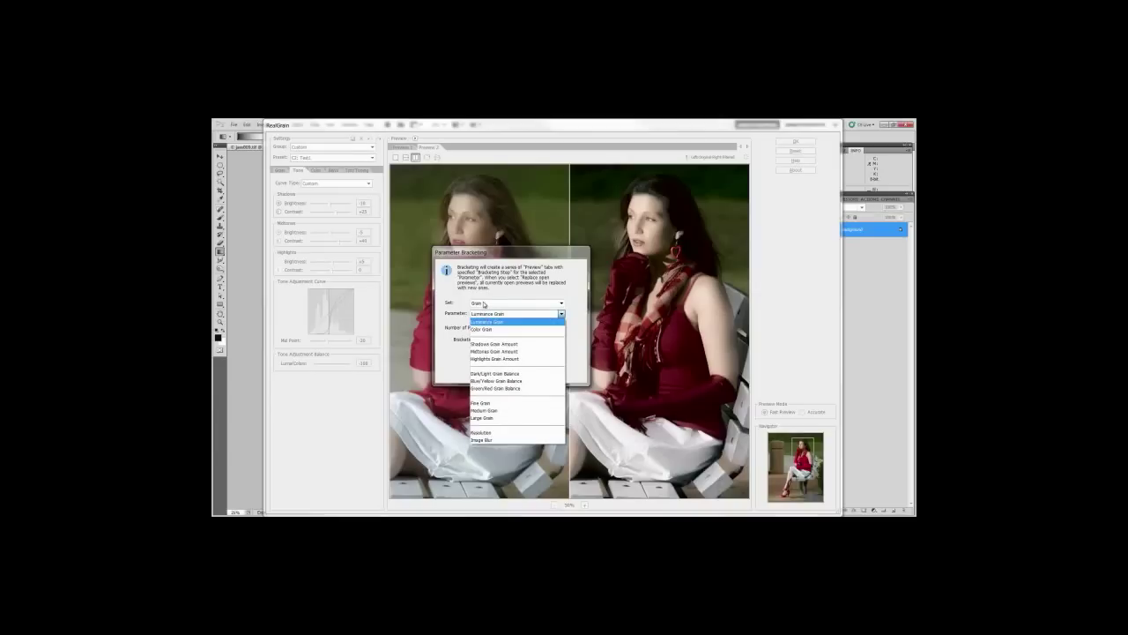
pyautogui.click(484, 304)
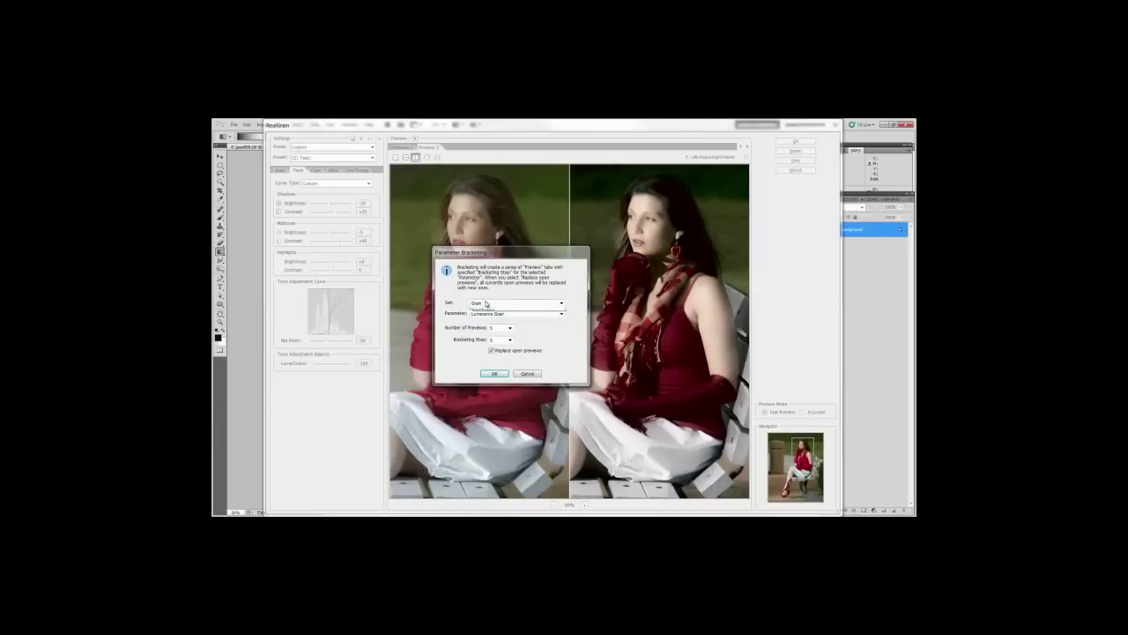
pyautogui.click(486, 303)
pyautogui.click(487, 319)
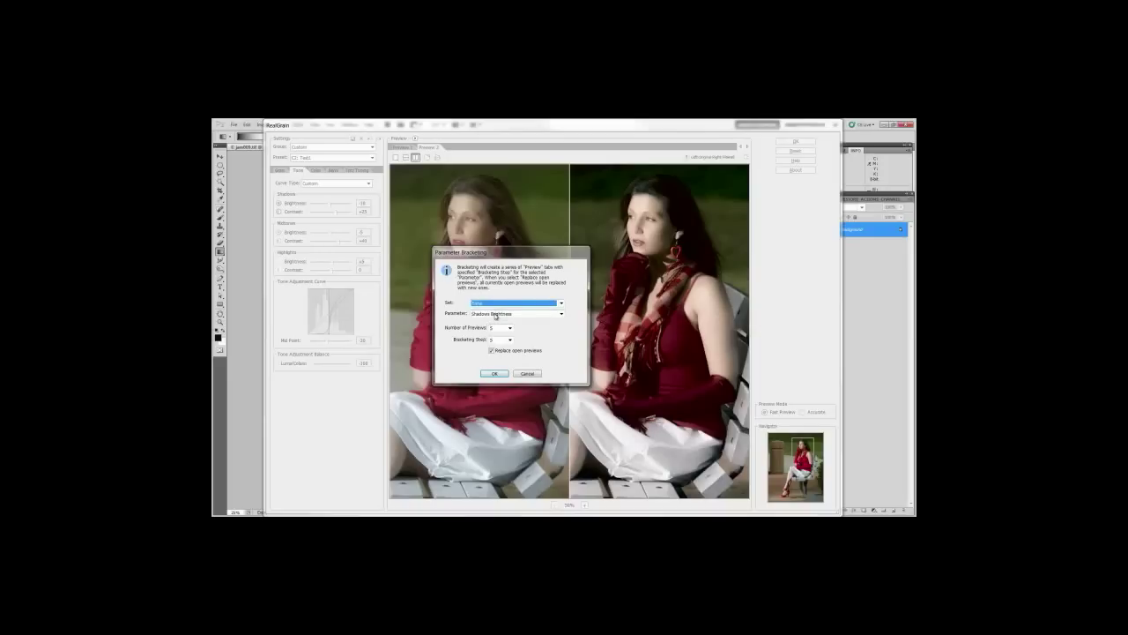
pyautogui.click(496, 315)
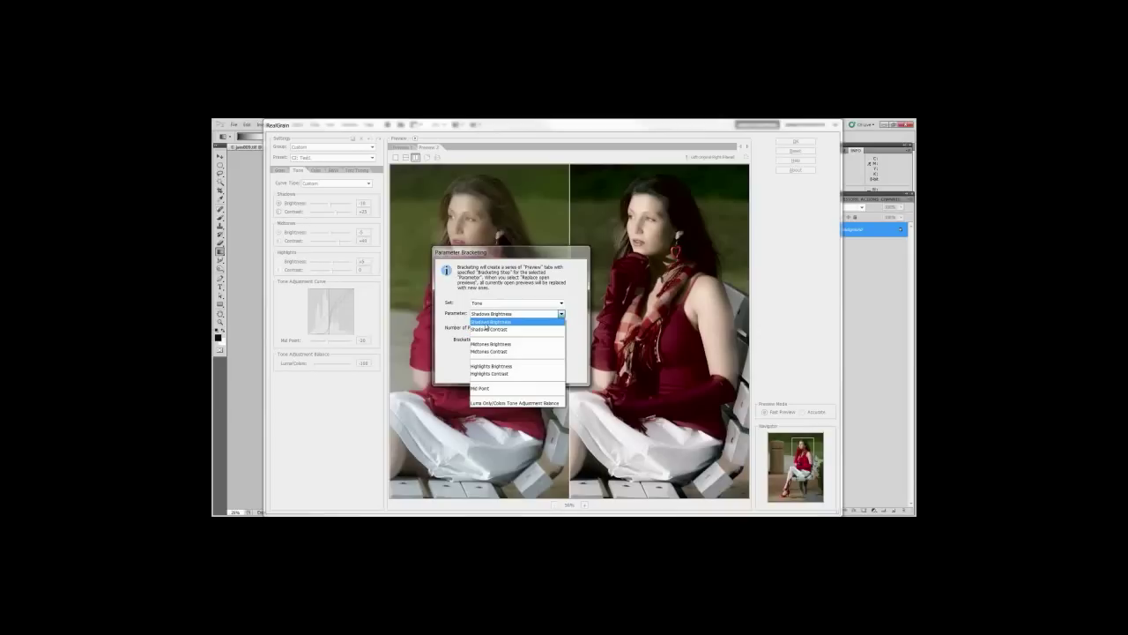
pyautogui.click(492, 323)
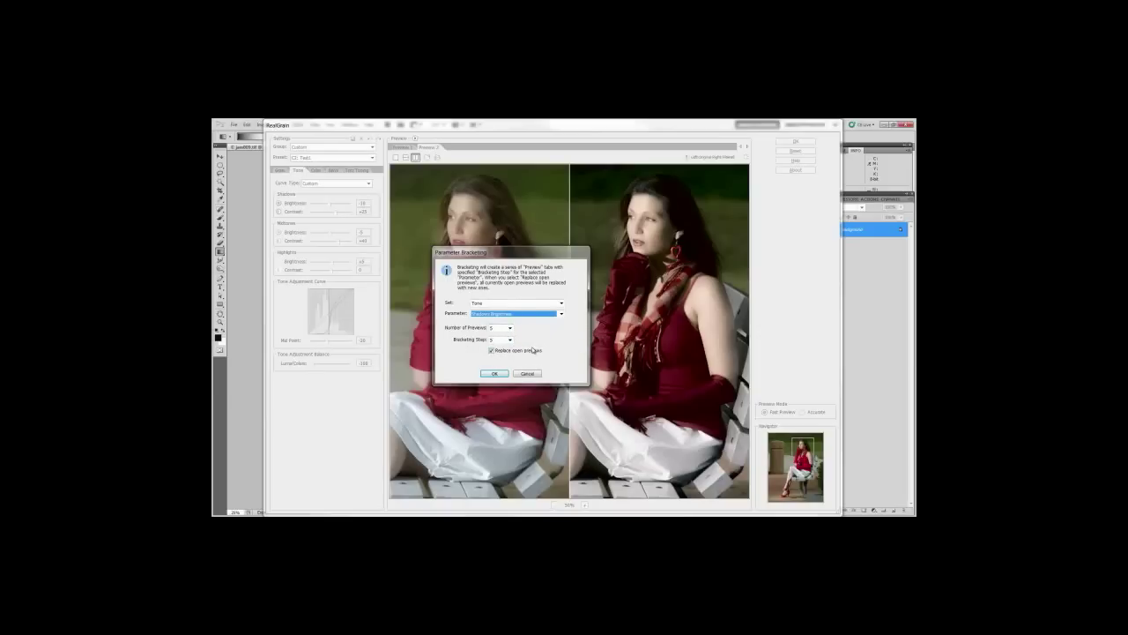
pyautogui.click(493, 375)
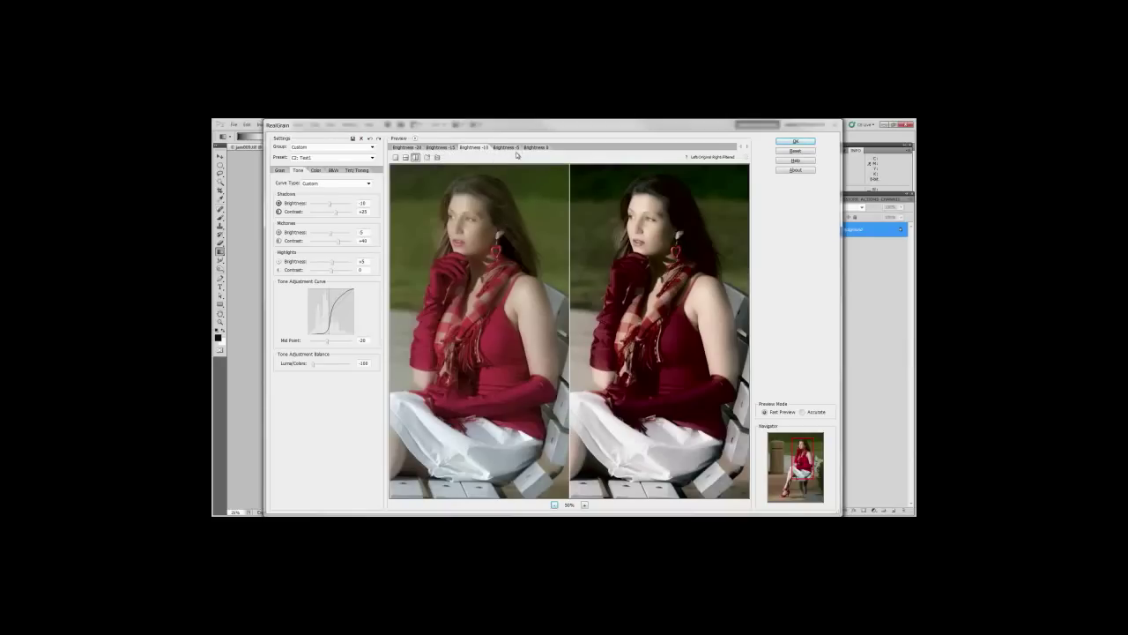
# Step: Compare the bracketed shadows brightness previews from -20 to 0 one after another
pyautogui.click(408, 147)
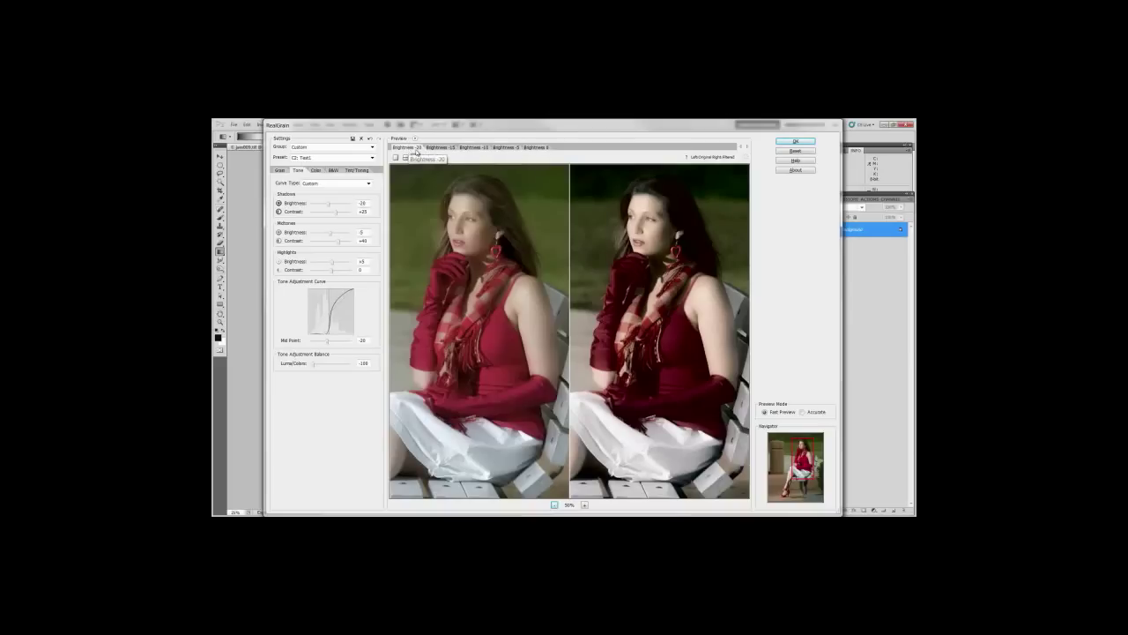
pyautogui.click(435, 148)
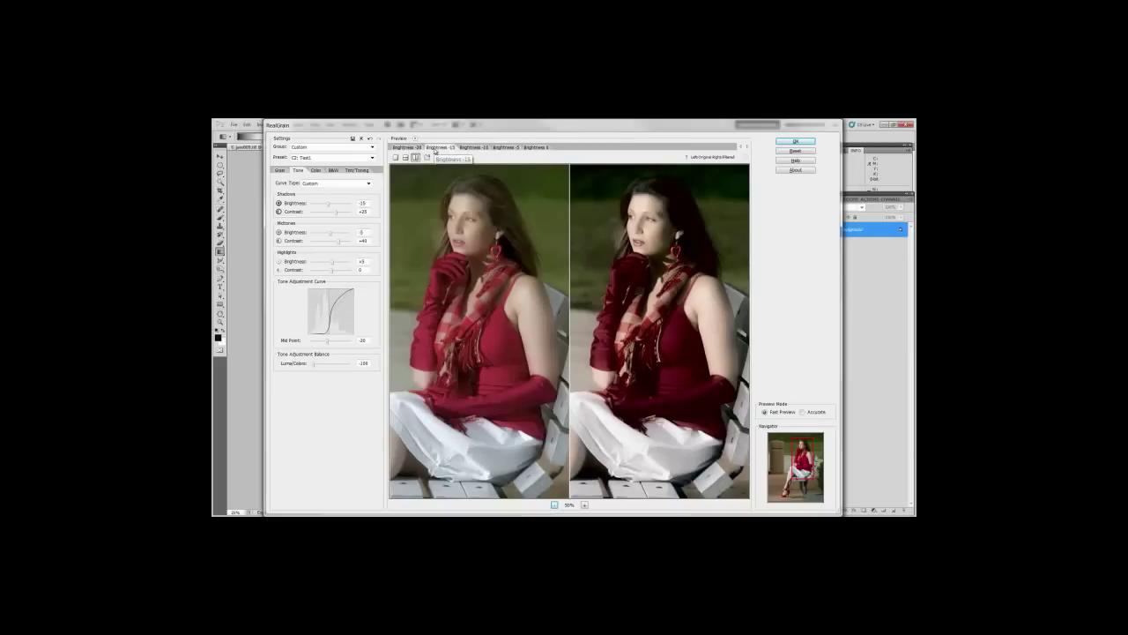
pyautogui.click(473, 148)
pyautogui.click(504, 148)
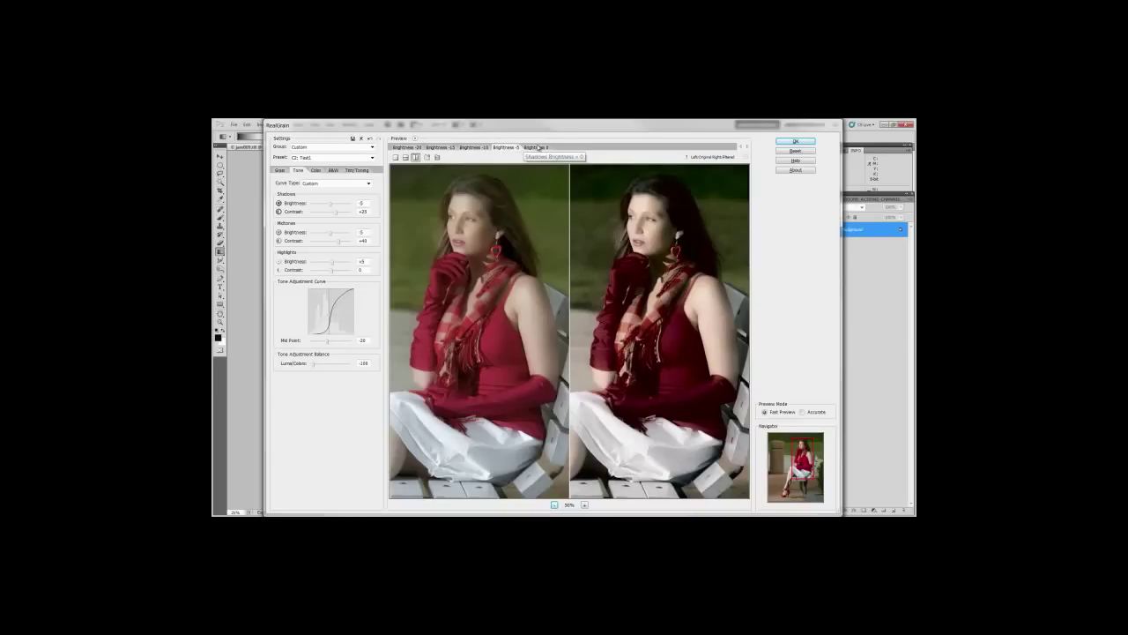
pyautogui.click(539, 148)
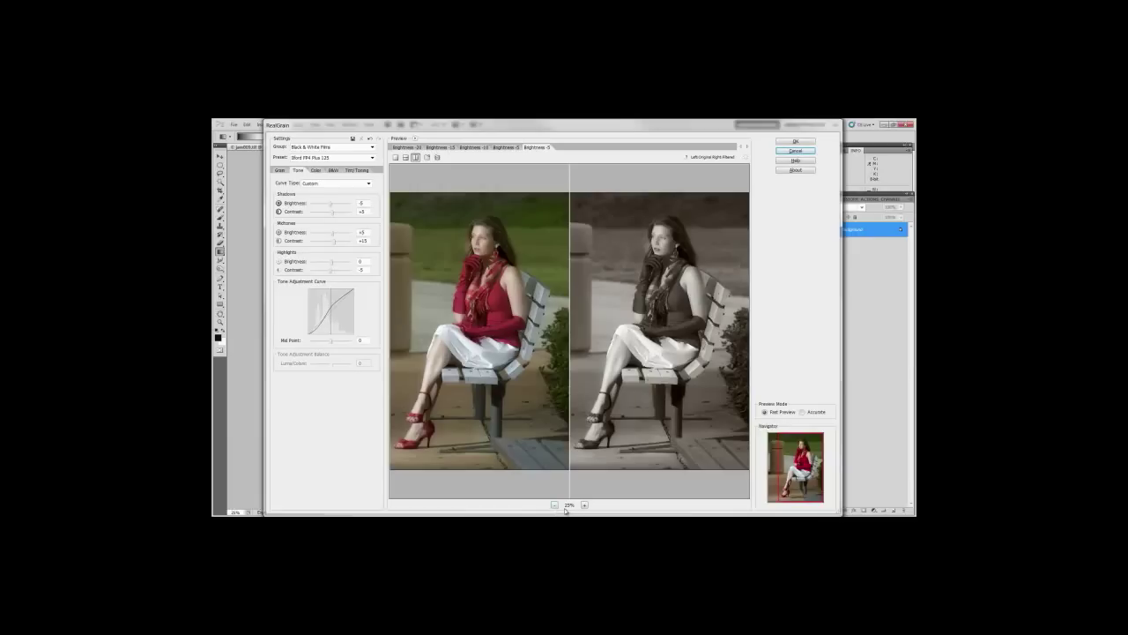
# Step: Push the brightness and contrast of midtones and highlights strongly upward, and reset the filter to its starting settings
pyautogui.click(554, 505)
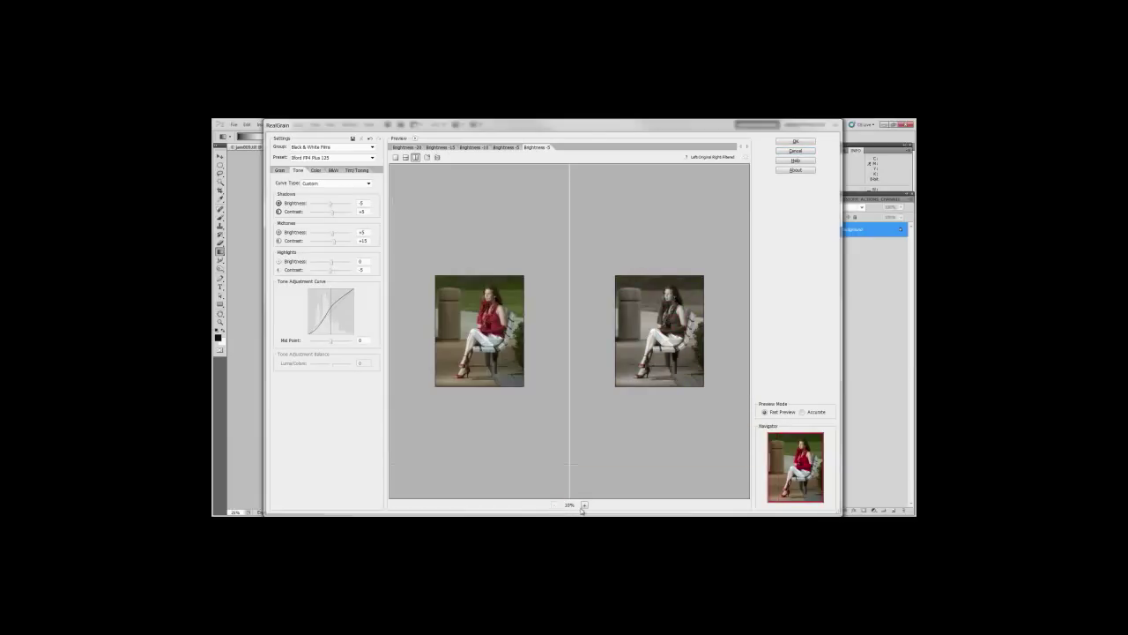
pyautogui.click(585, 505)
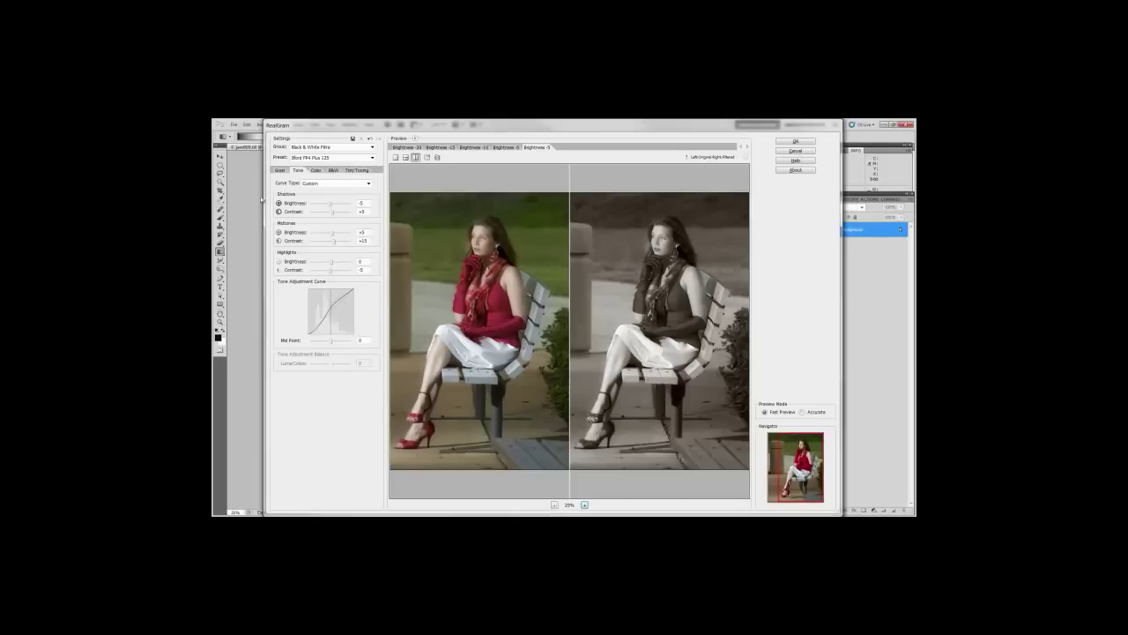
pyautogui.moveTo(333, 232); pyautogui.dragTo(352, 232)
pyautogui.moveTo(336, 239); pyautogui.dragTo(349, 240)
pyautogui.click(344, 261)
pyautogui.click(344, 270)
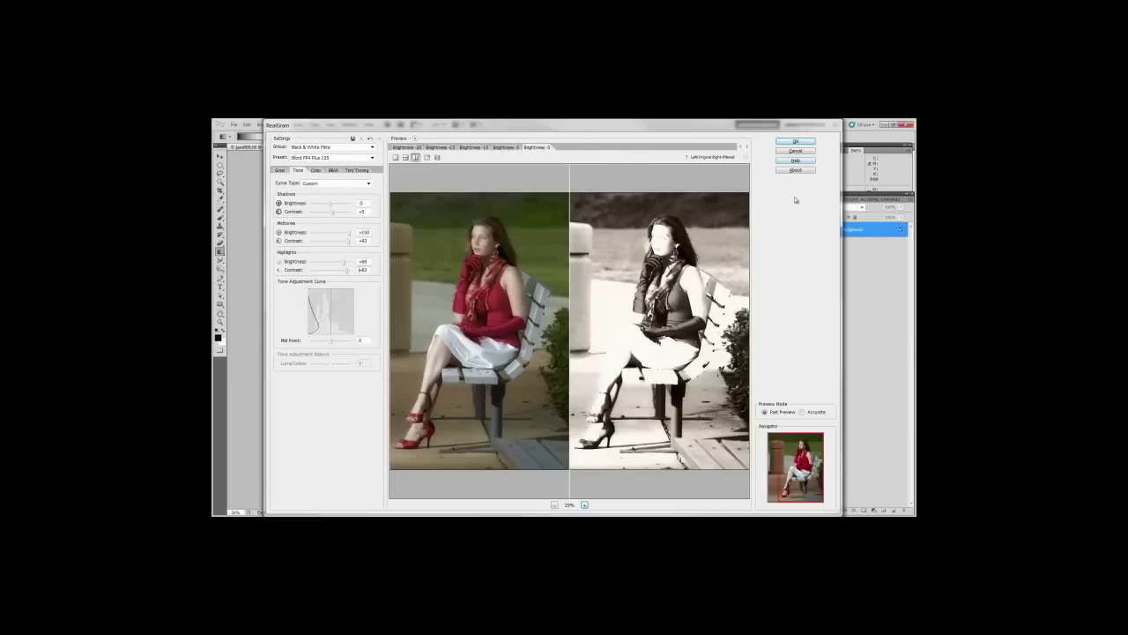
pyautogui.press('alt')
pyautogui.keyDown('alt'); pyautogui.click(795, 153); pyautogui.keyUp('alt')
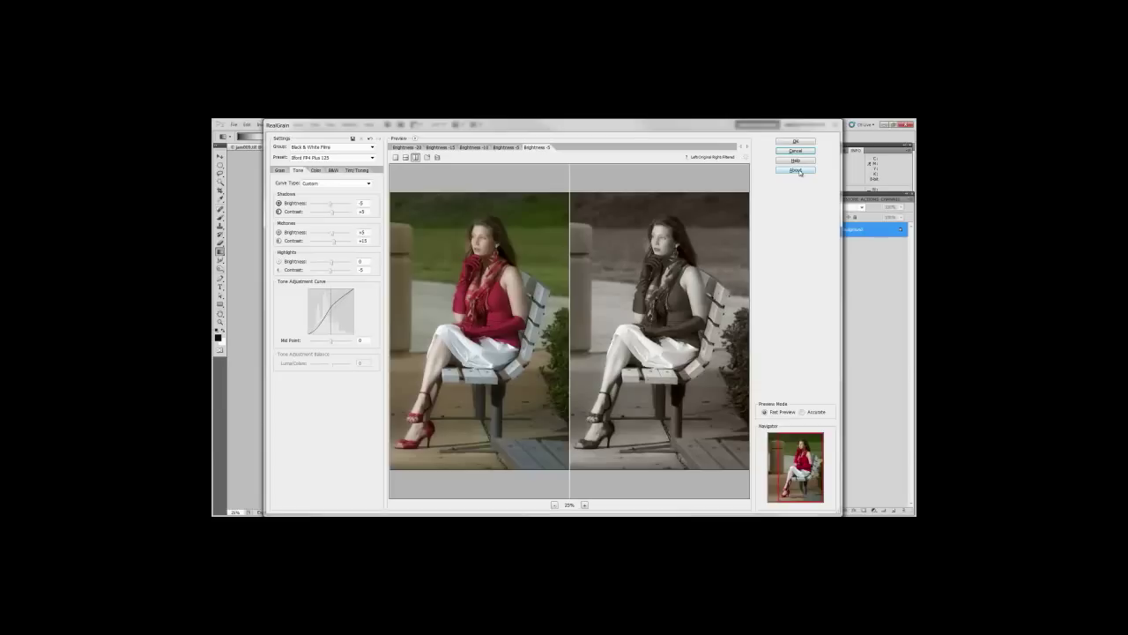
# Step: Switch the preview mode to Accurate and inspect the woman's face at 100% zoom
pyautogui.click(802, 411)
pyautogui.click(584, 504)
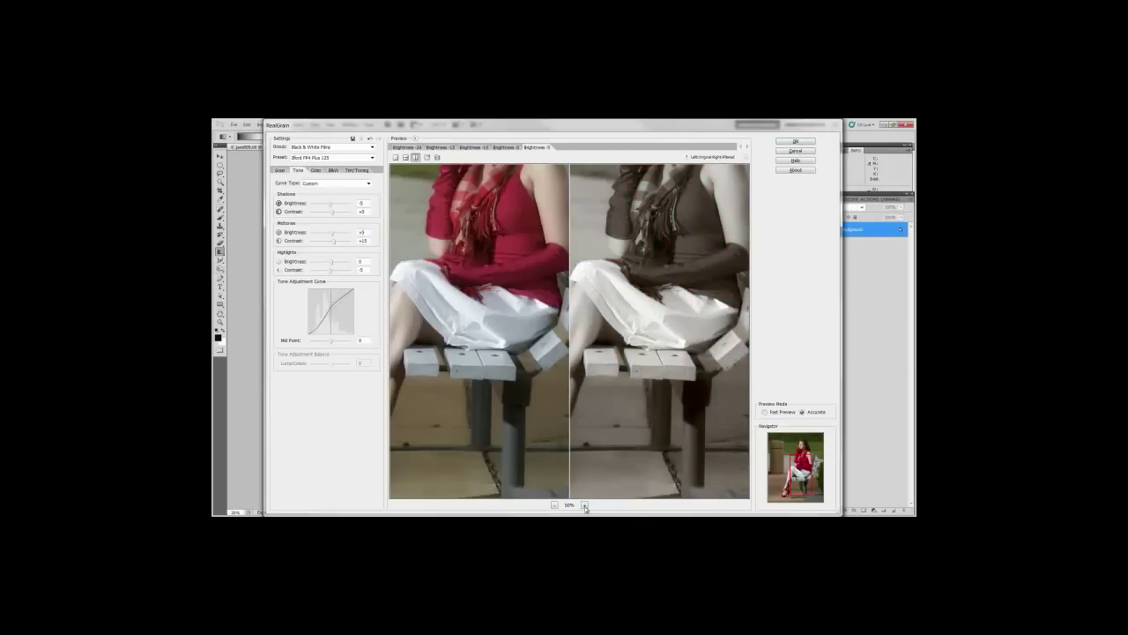
pyautogui.click(585, 504)
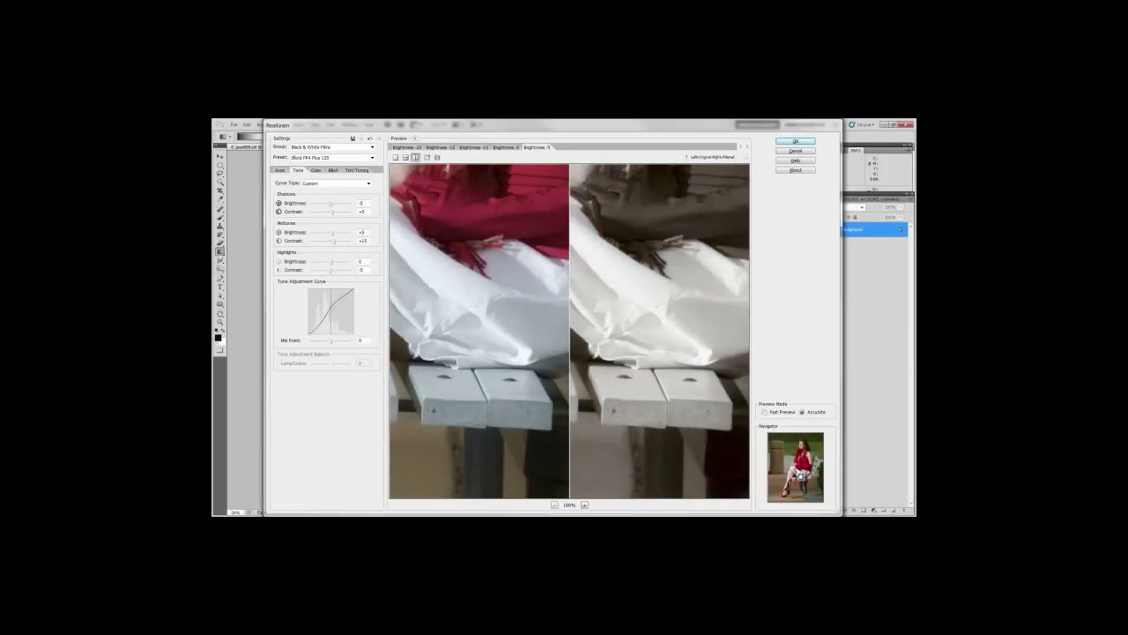
pyautogui.moveTo(799, 476); pyautogui.dragTo(803, 428)
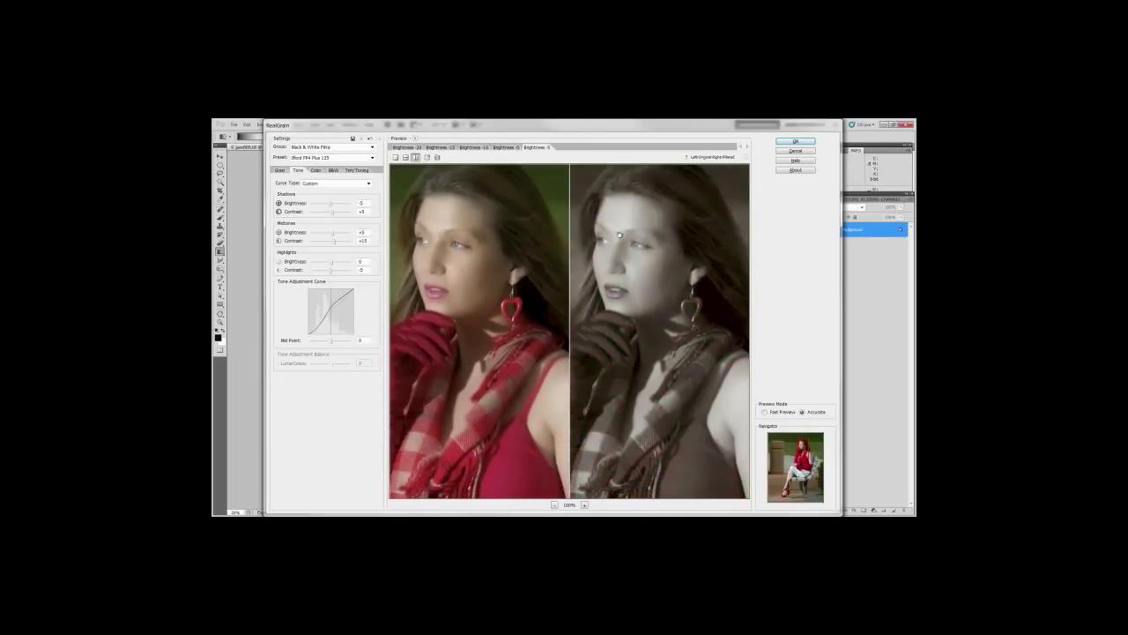